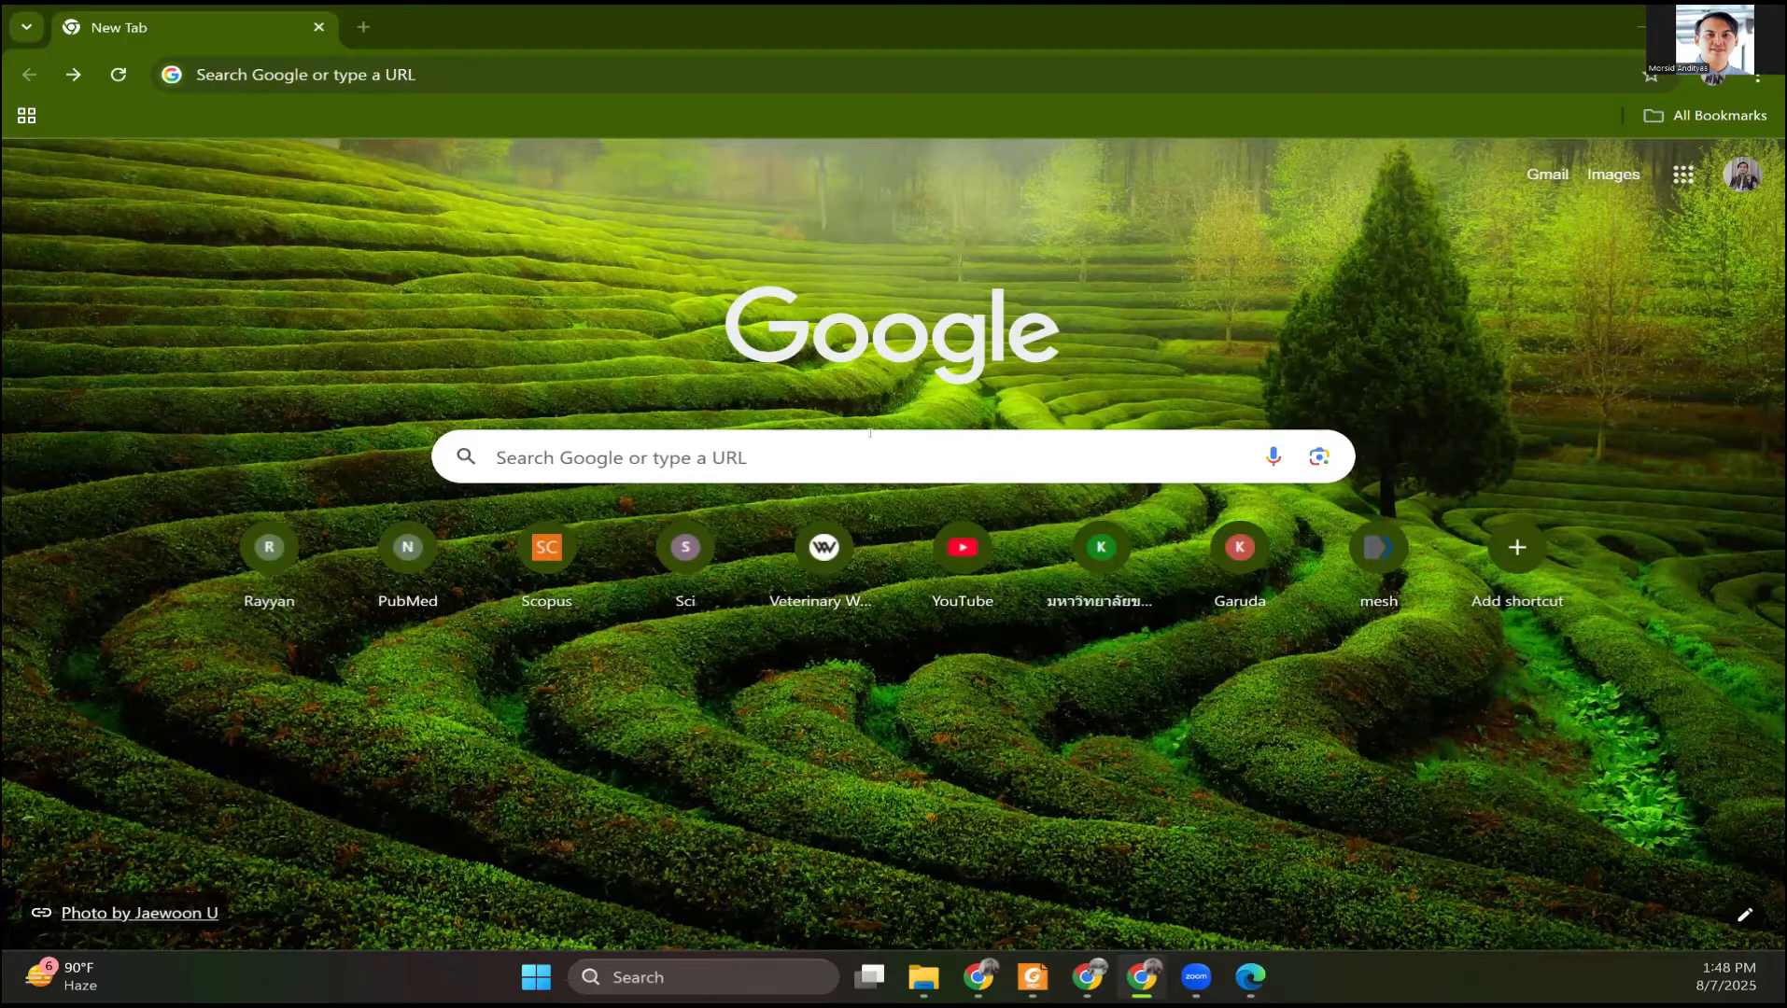
Search Google for "r software" and download R-4.5.1 for Windows from the CRAN page
{"action": "left_click", "coordinate": [833, 452]}
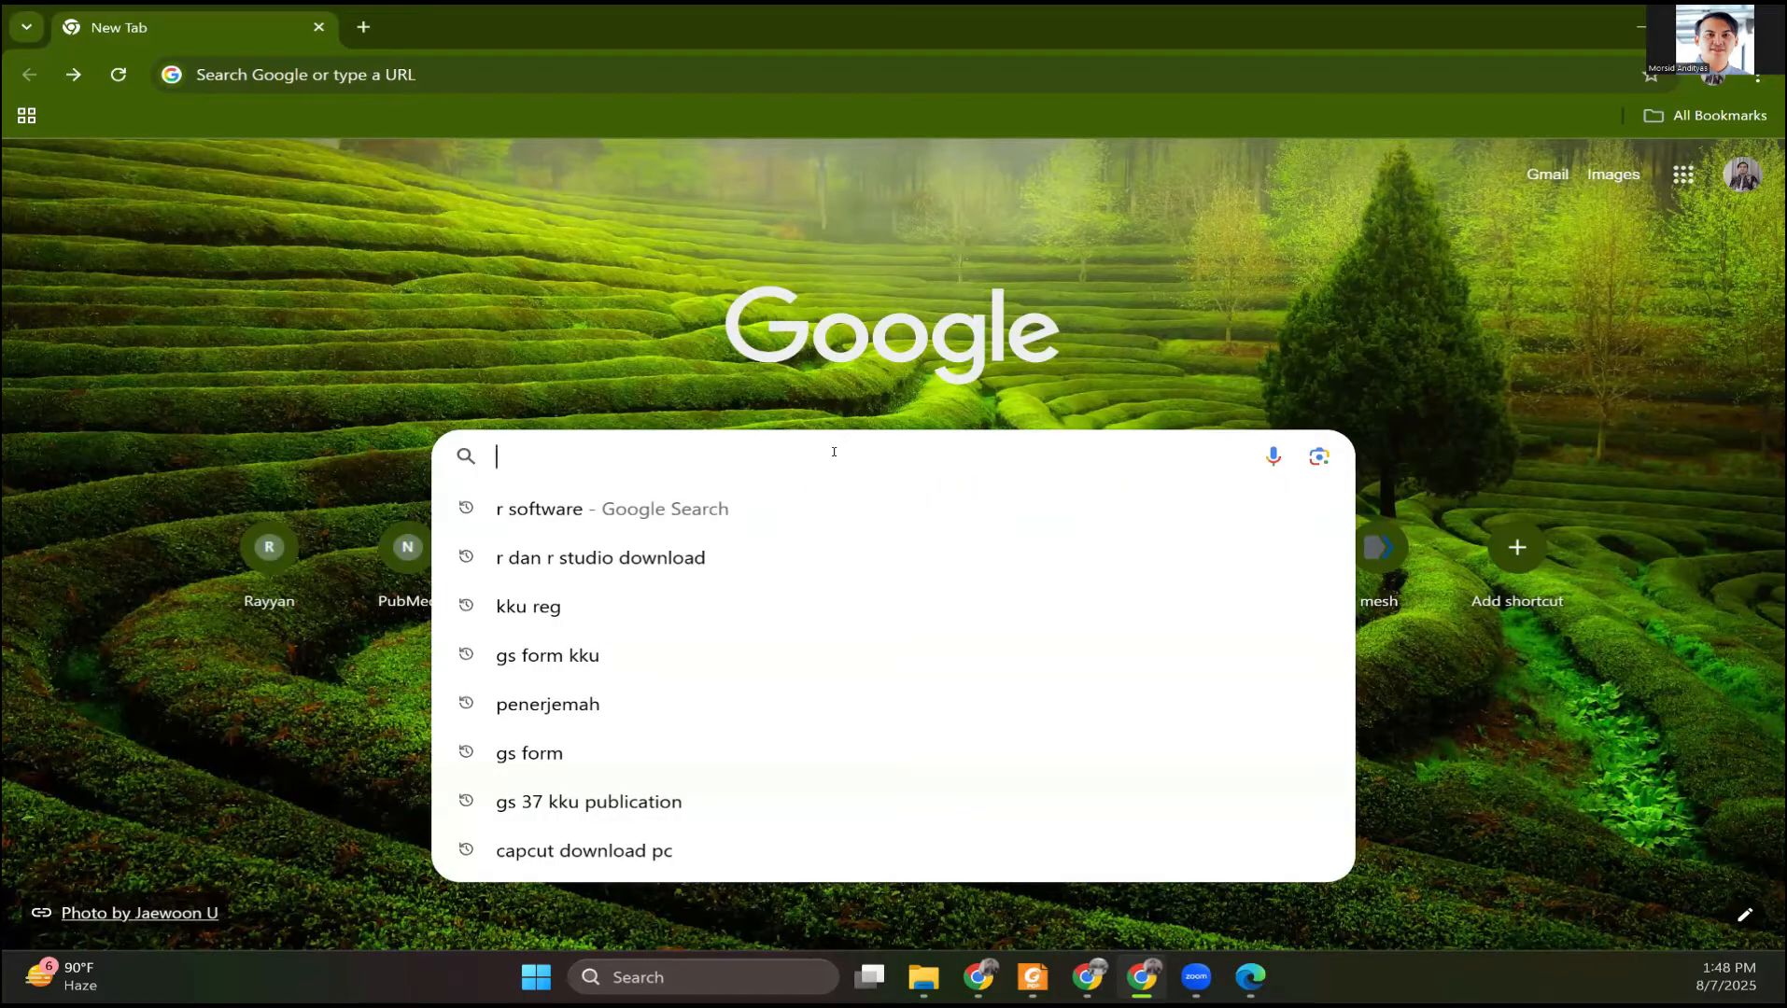
{"action": "type", "text": "r sof"}
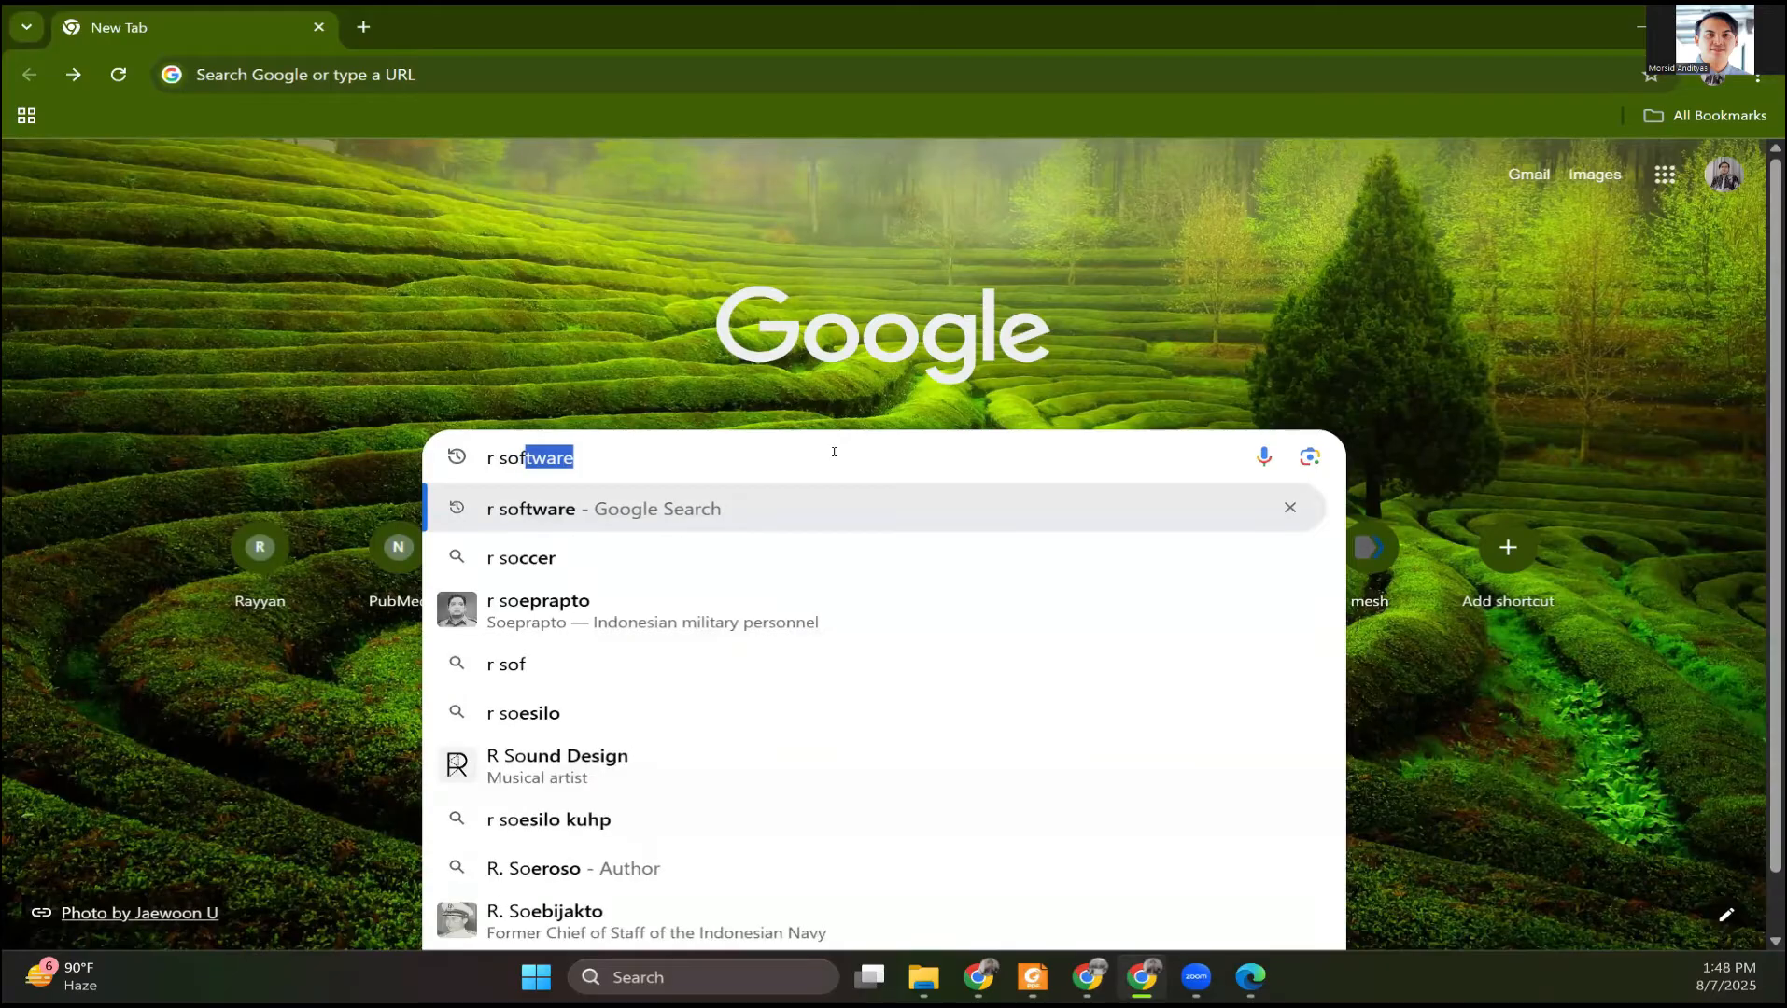
{"action": "key", "text": "Right"}
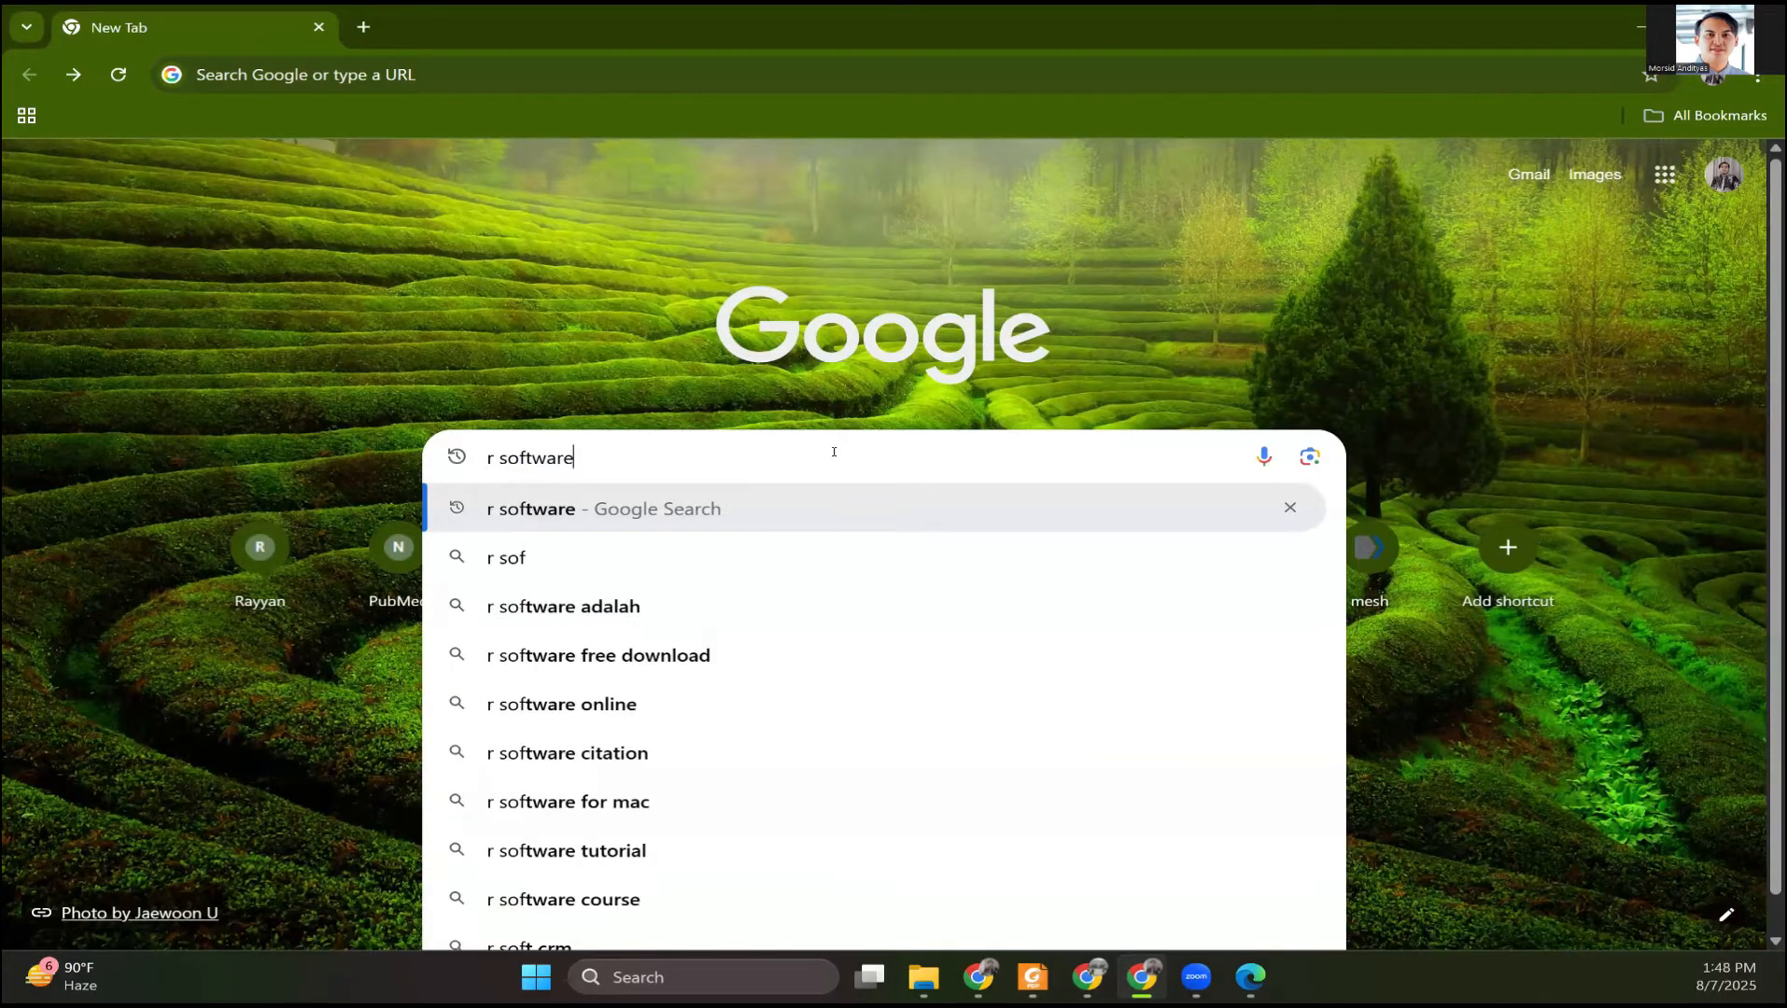
{"action": "key", "text": "Return"}
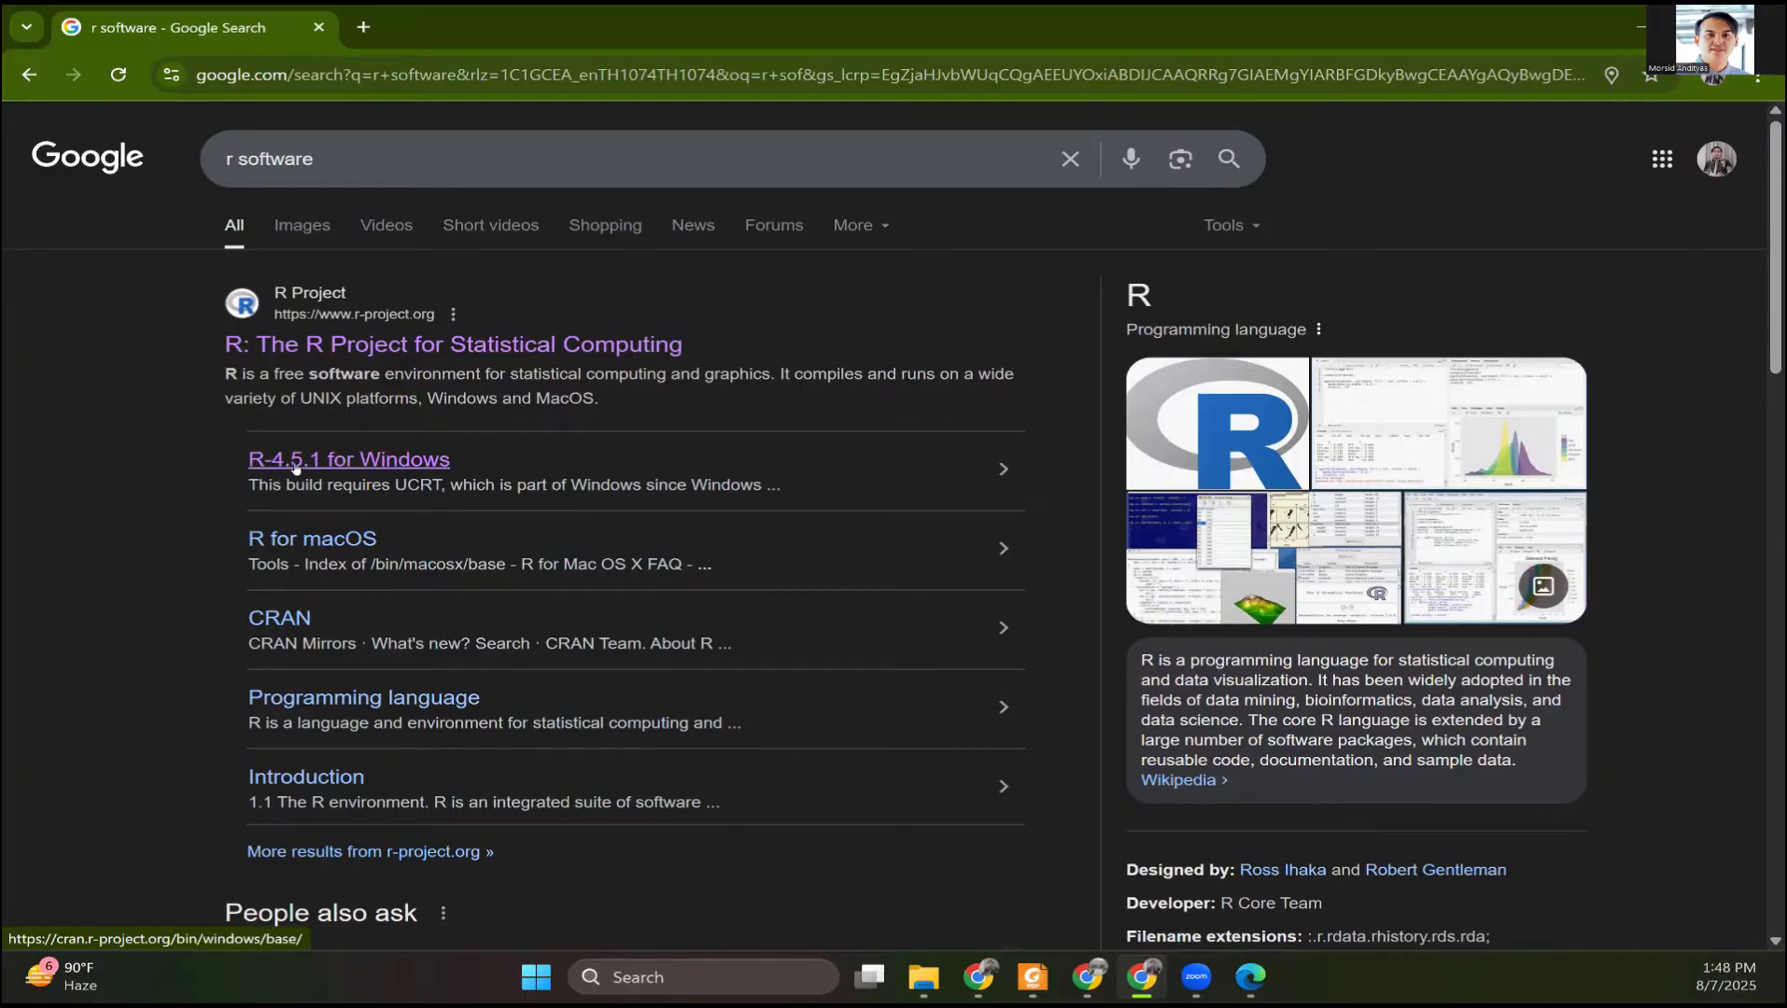
{"action": "left_click", "coordinate": [341, 467]}
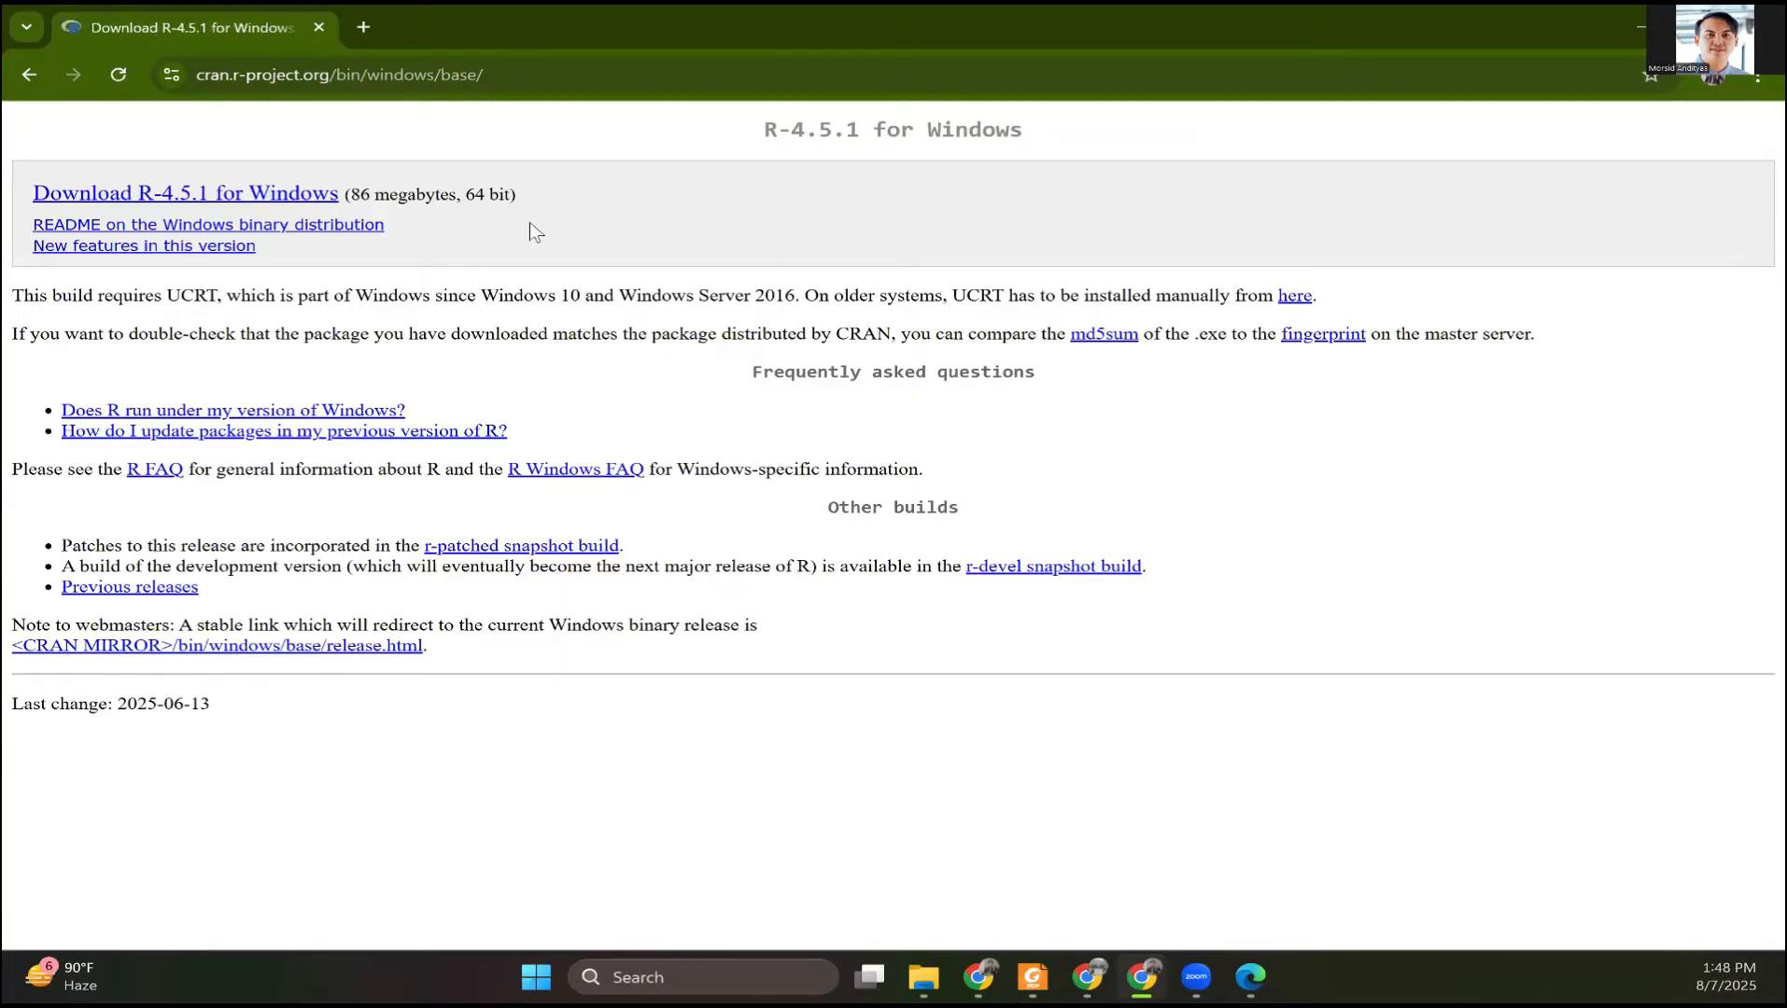
{"action": "left_click", "coordinate": [290, 193]}
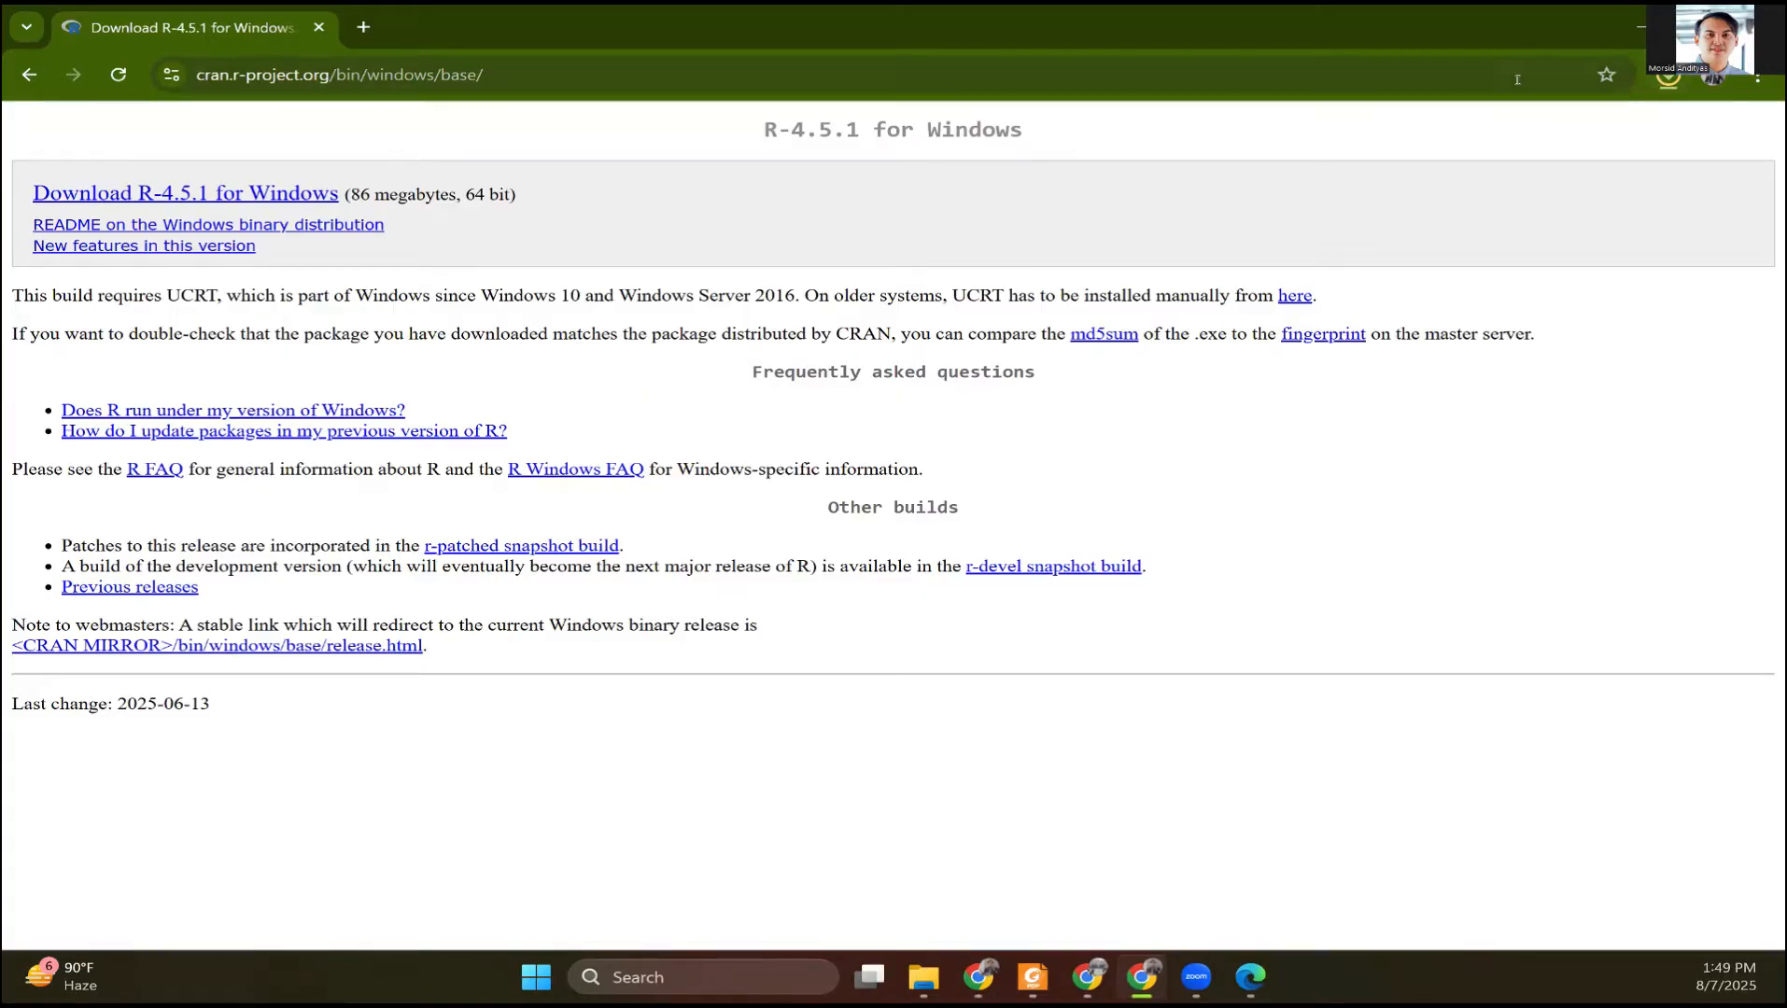
Search for "r studio" in a new browser tab and open Posit's RStudio Desktop page
{"action": "left_click", "coordinate": [364, 27]}
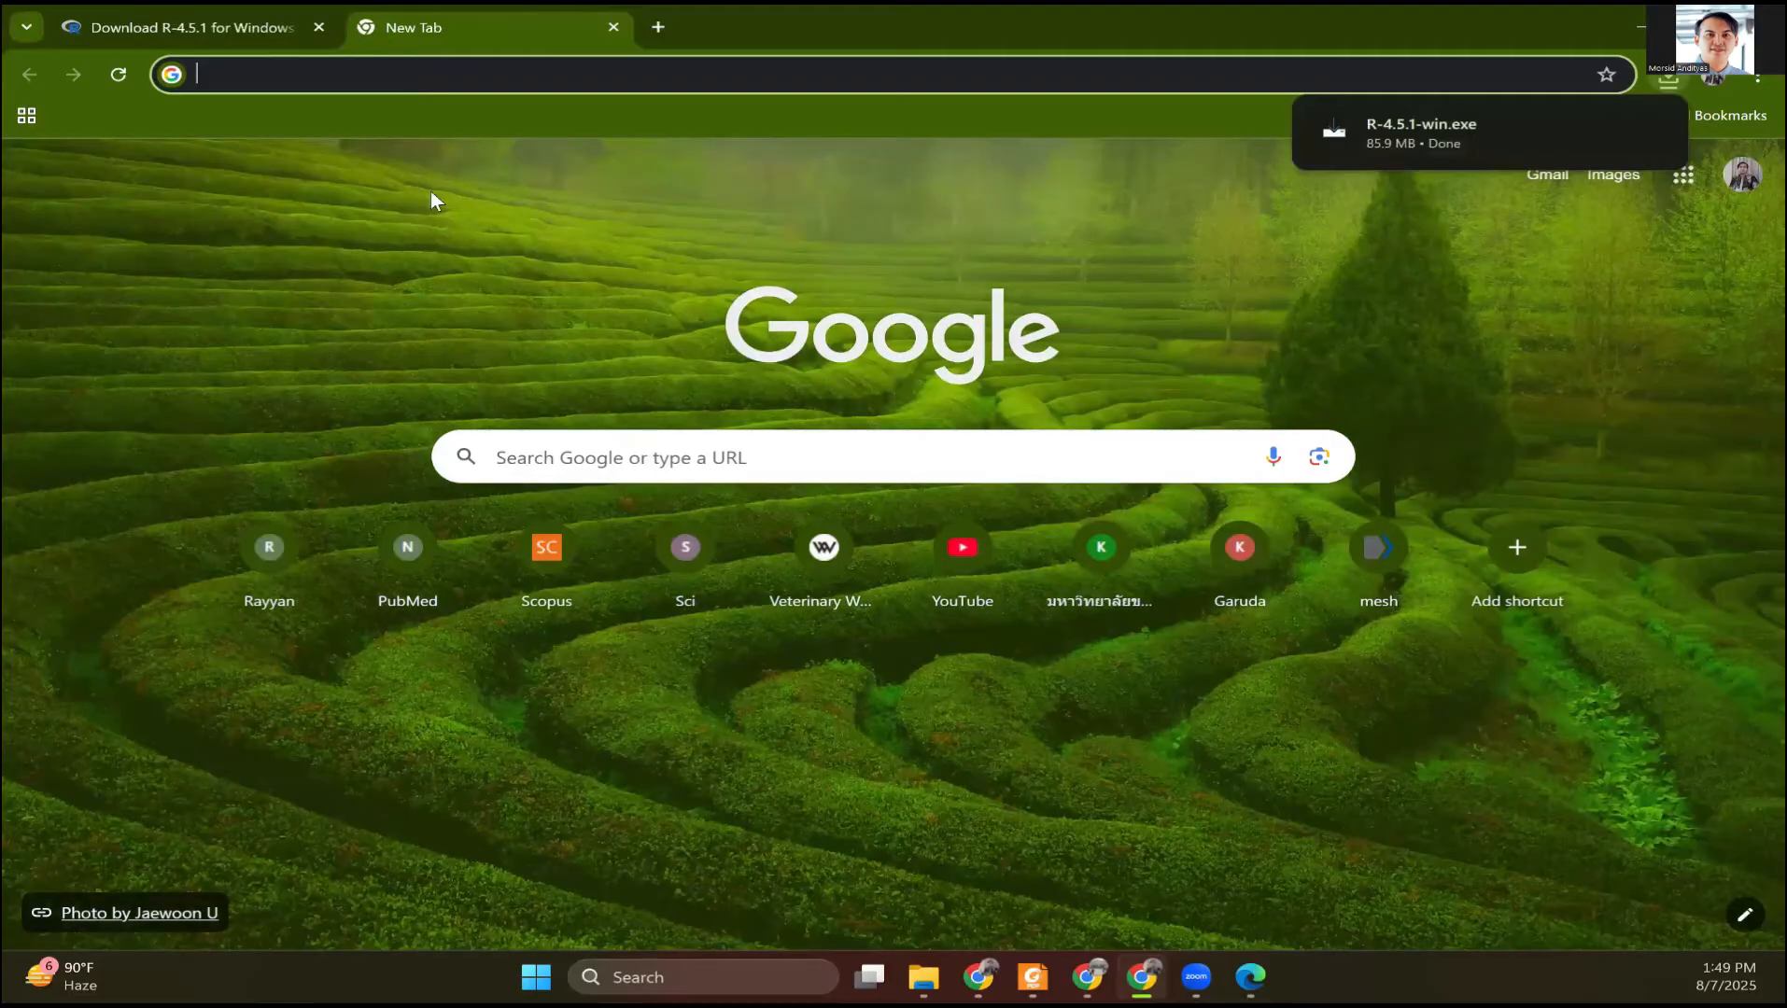
{"action": "left_click", "coordinate": [530, 464]}
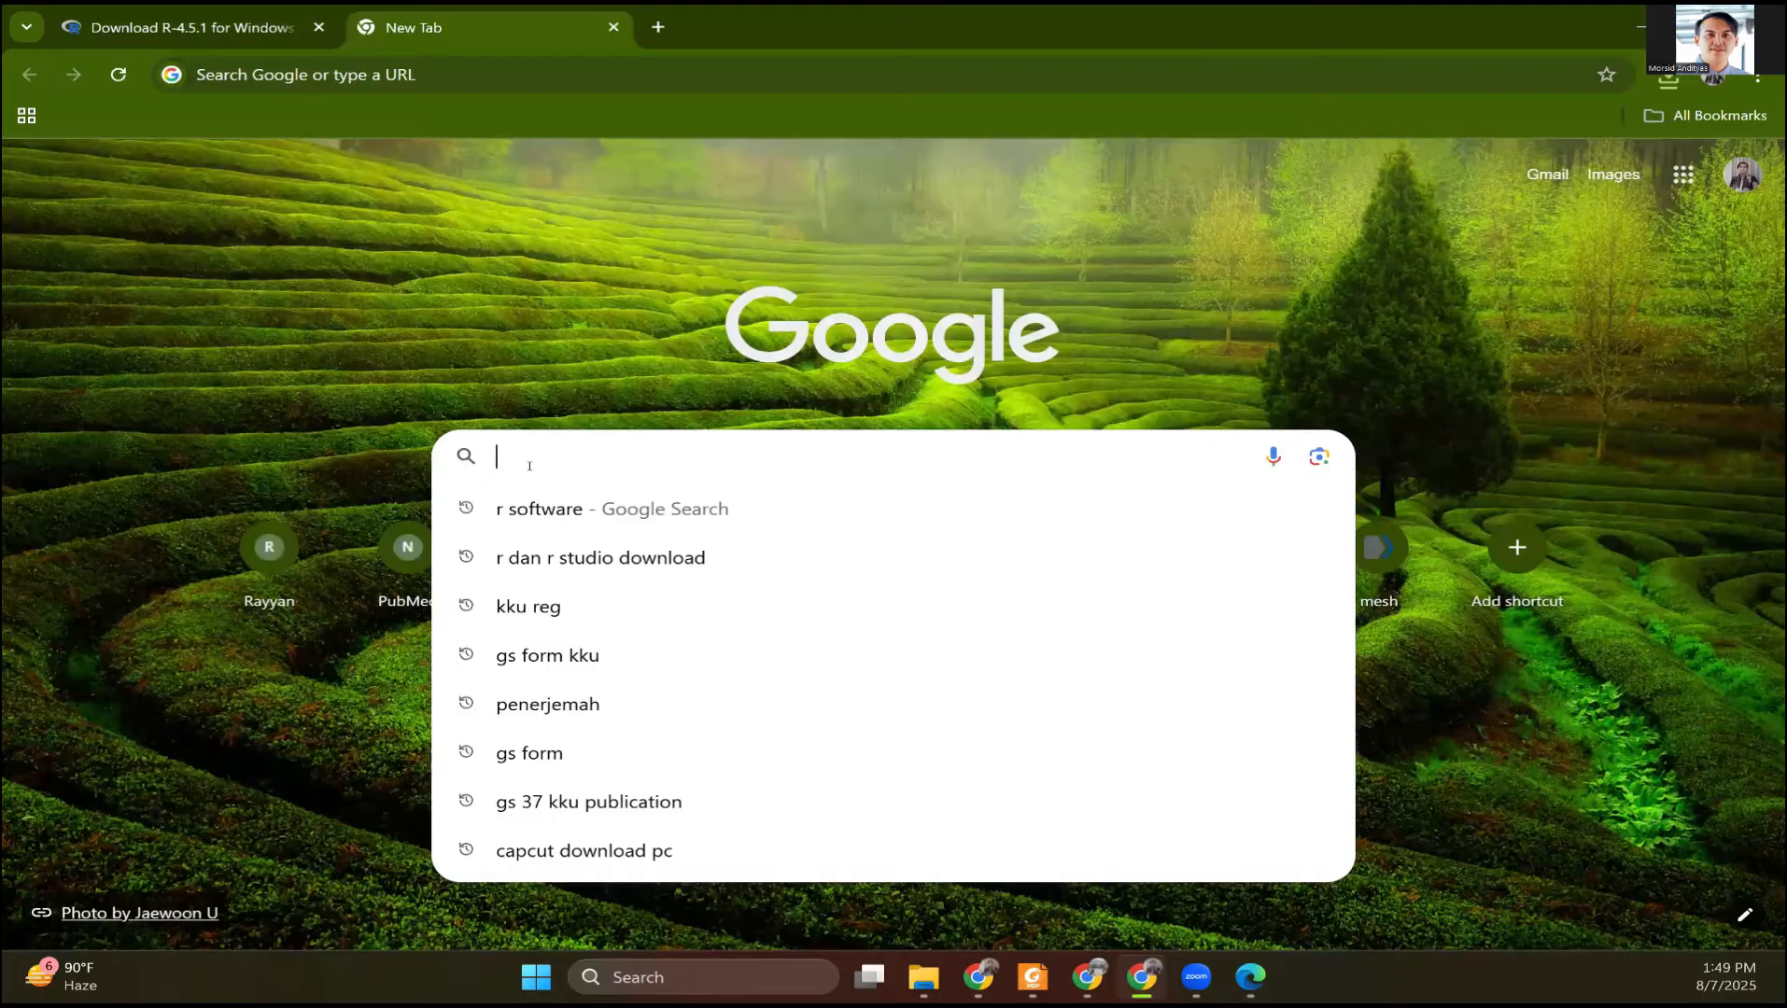
{"action": "type", "text": "r studio"}
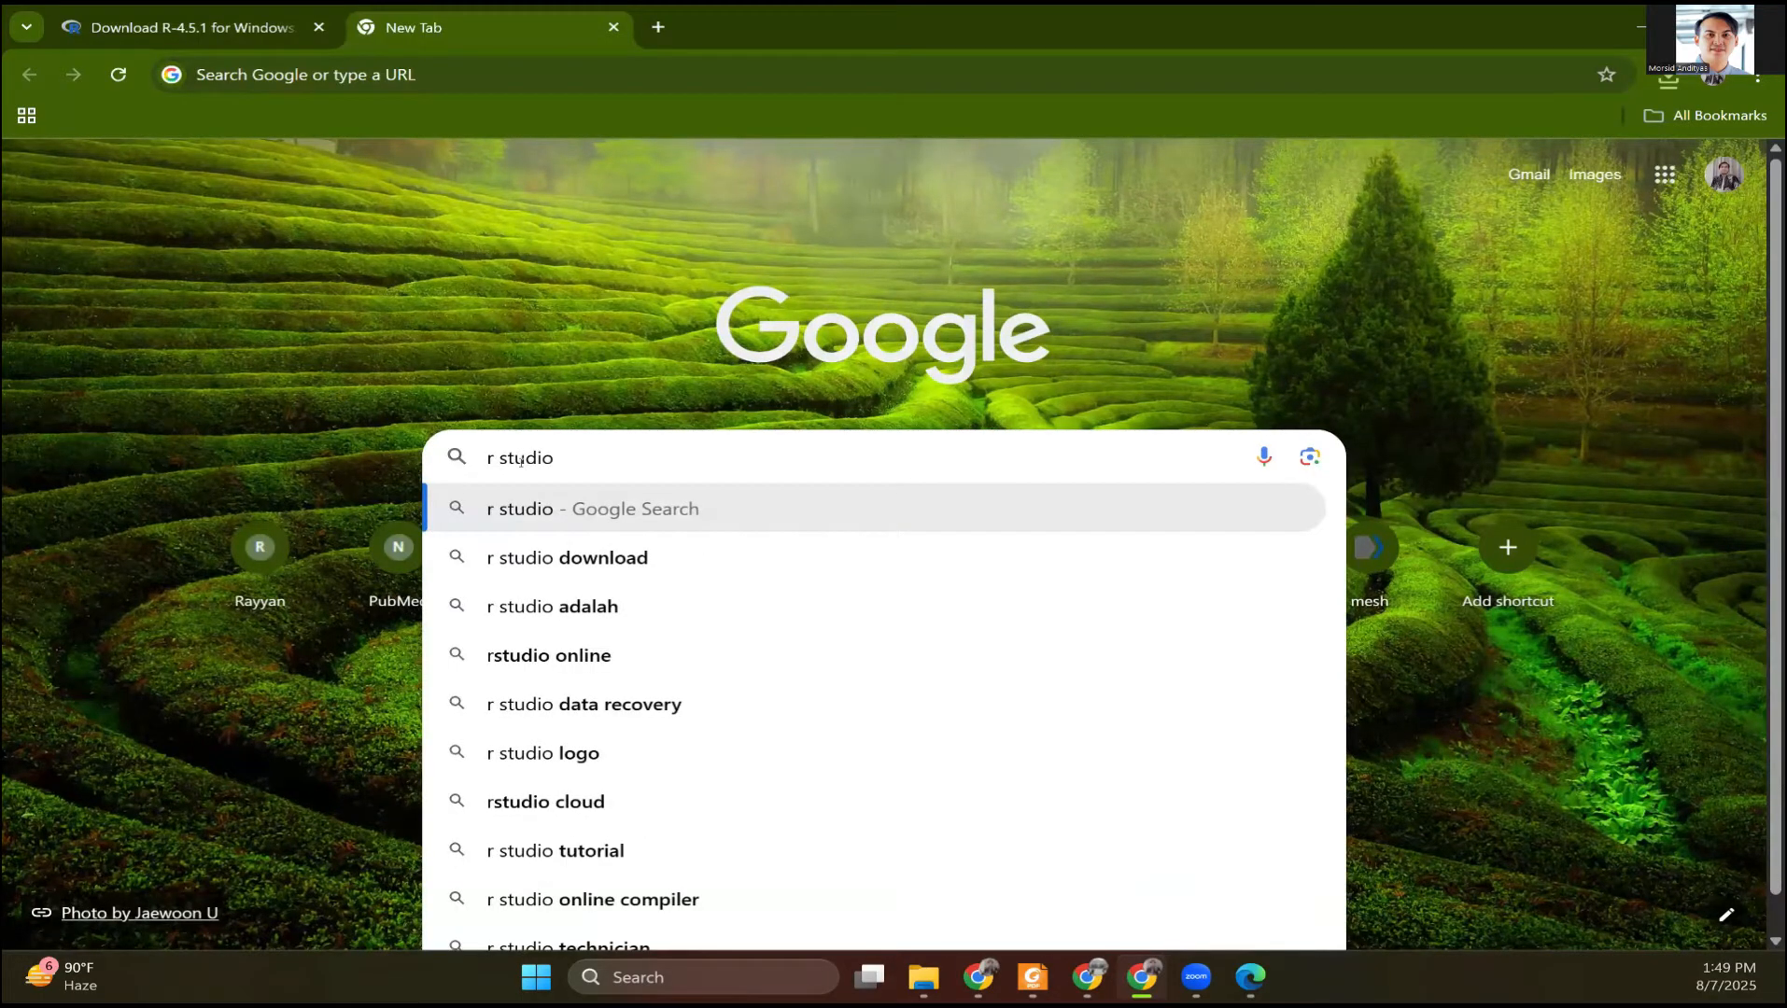
{"action": "key", "text": "Return"}
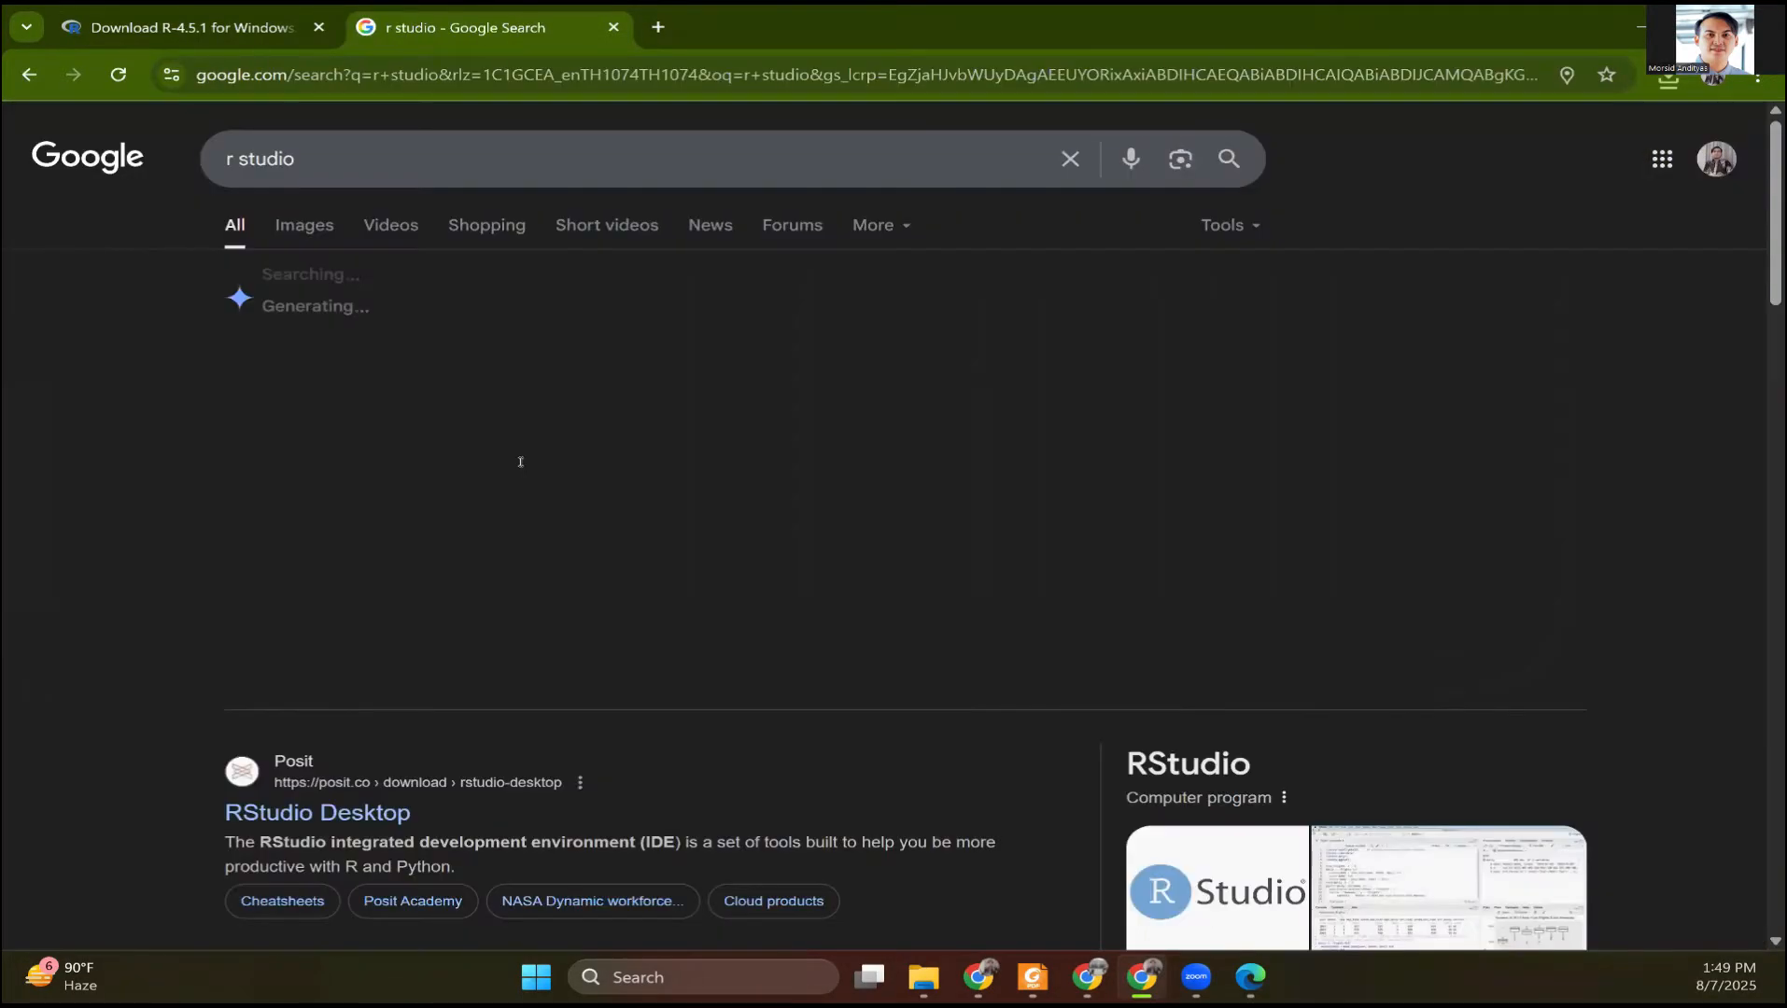
{"action": "scroll", "coordinate": [397, 674], "scroll_direction": "down", "scroll_amount": 1}
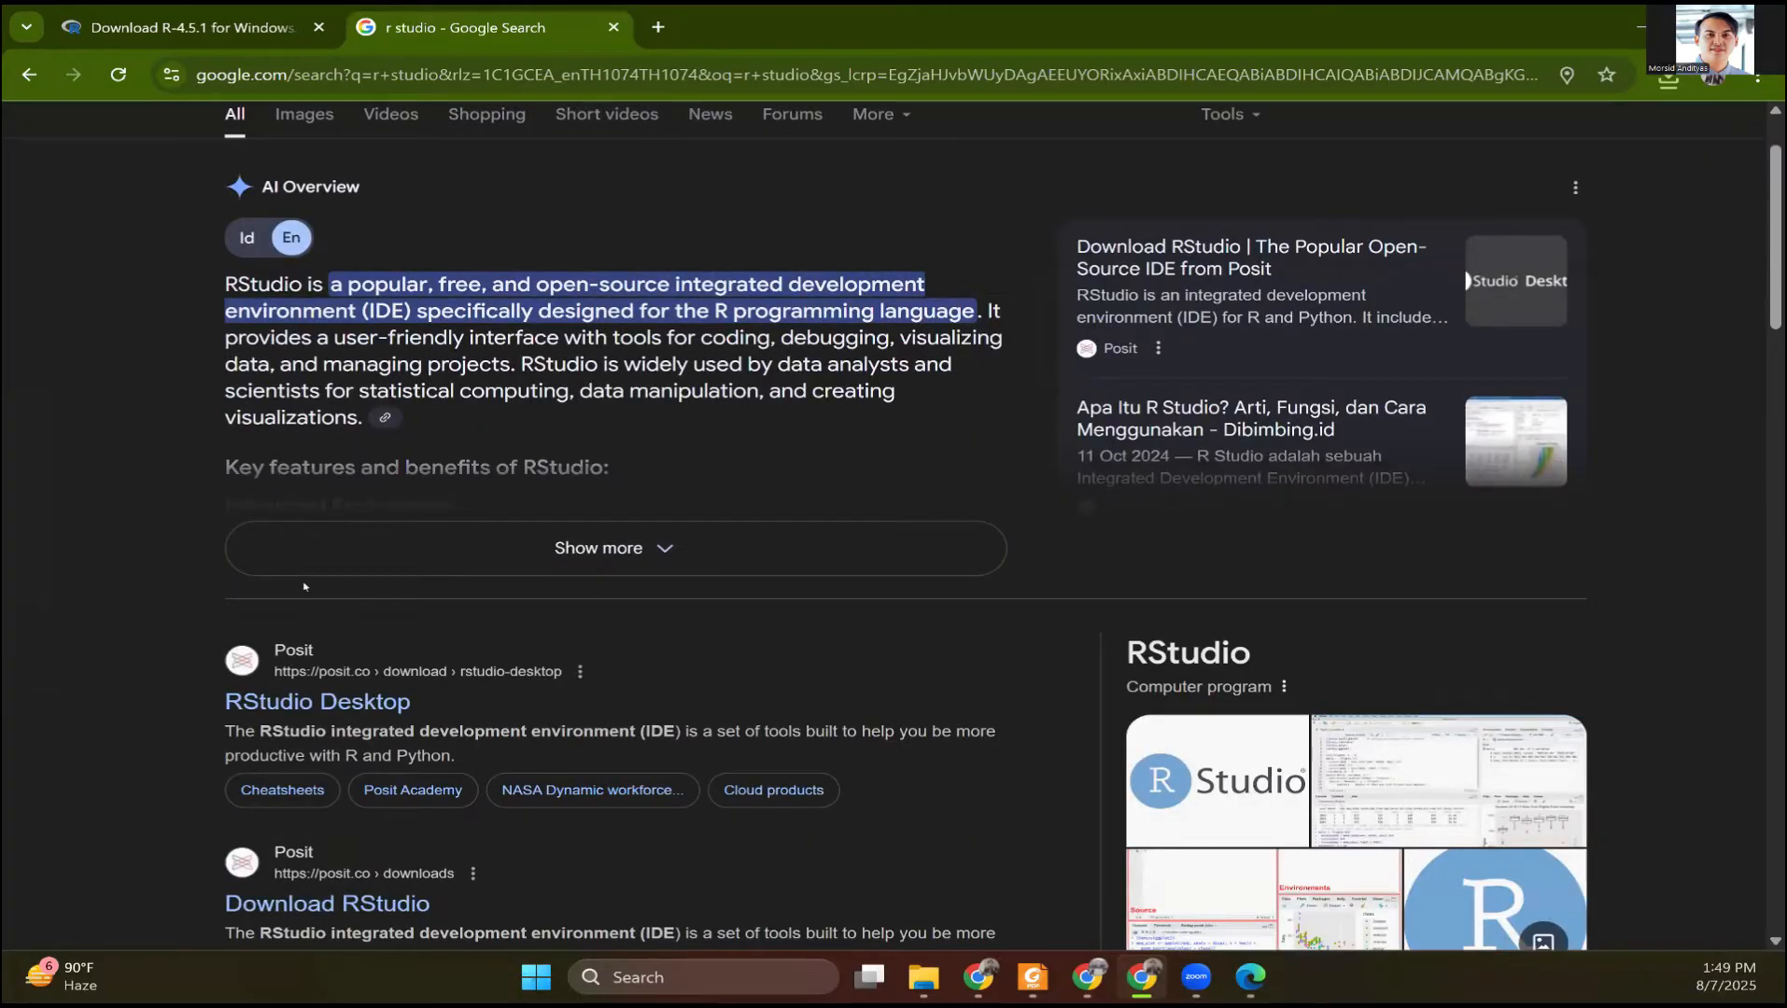
{"action": "scroll", "coordinate": [158, 560], "scroll_direction": "down", "scroll_amount": 1}
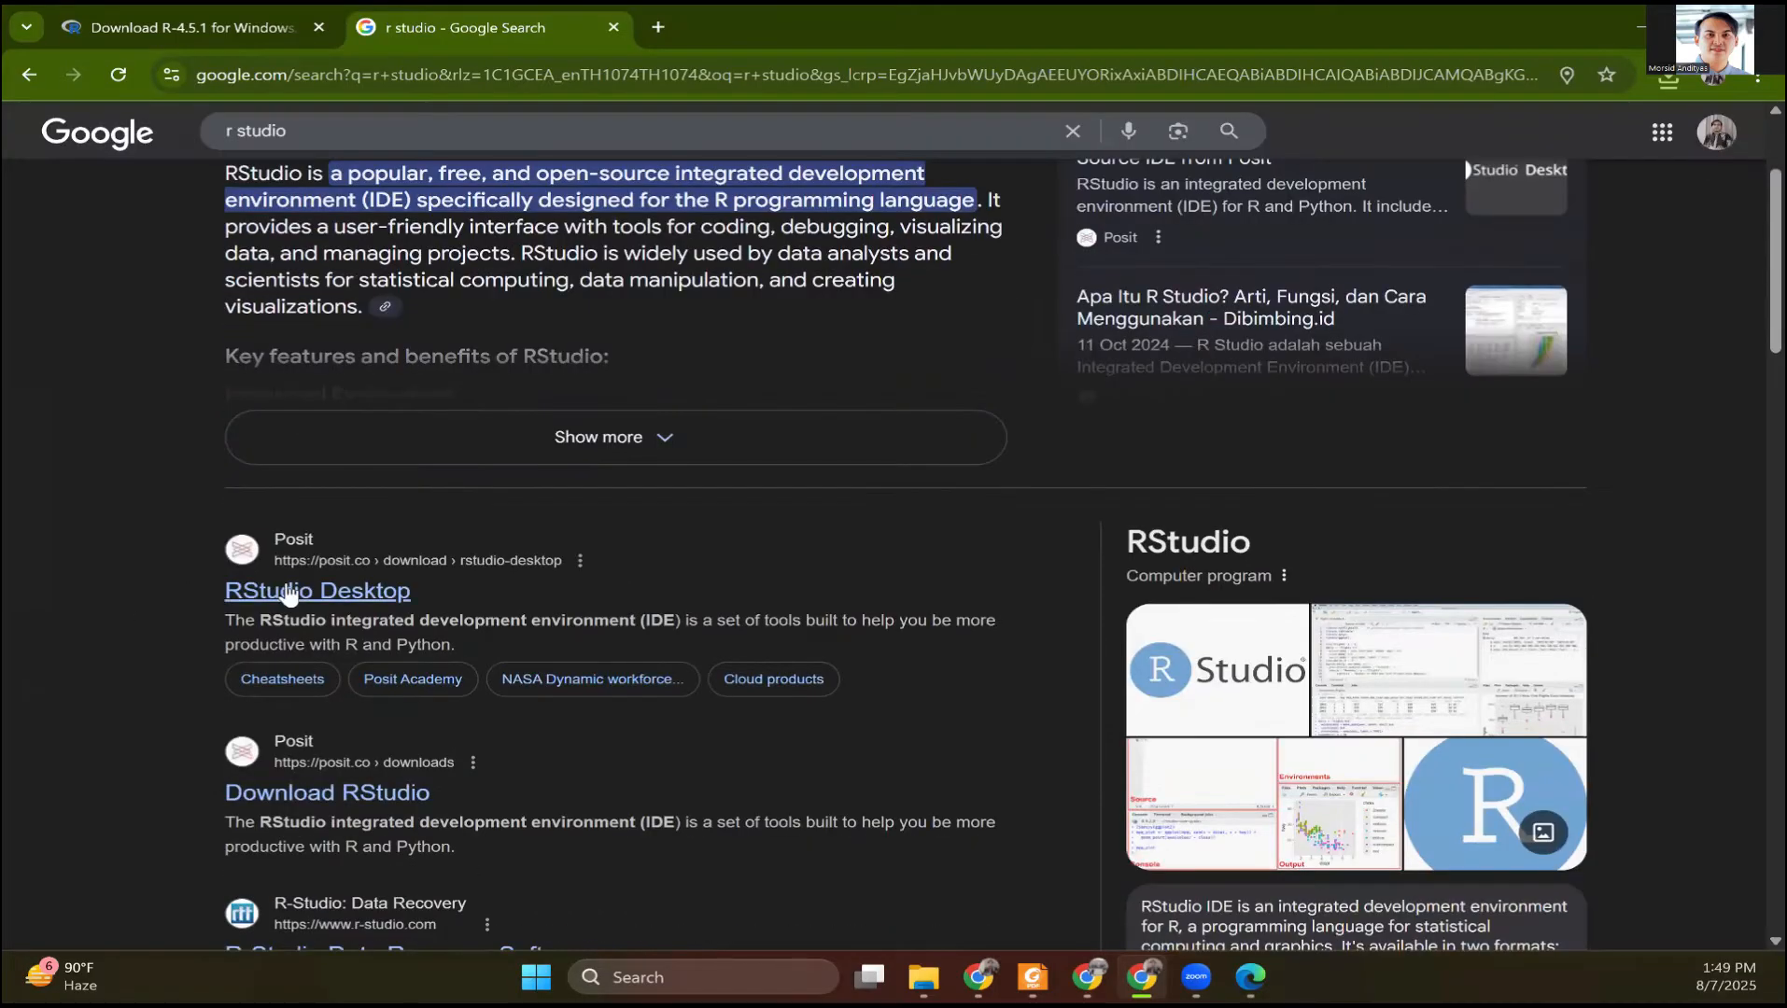
{"action": "left_click", "coordinate": [363, 602]}
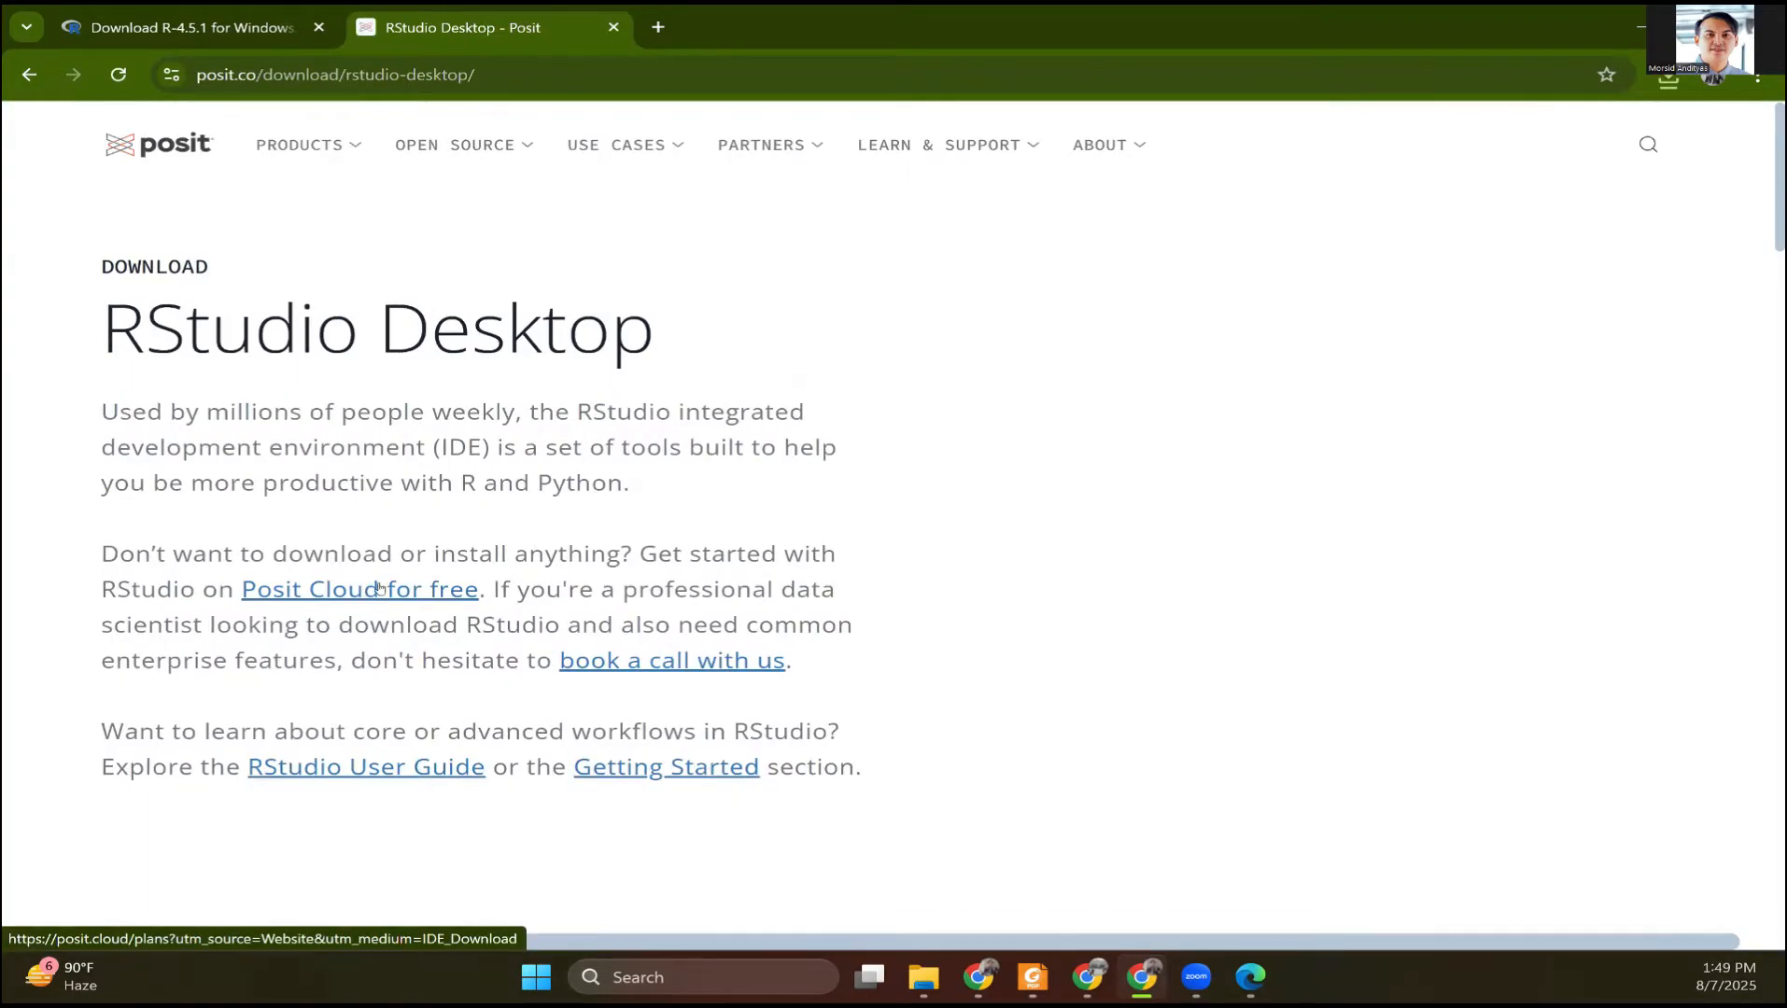
Accept all cookies on the Posit site and download RStudio Desktop for Windows
{"action": "scroll", "coordinate": [376, 580], "scroll_direction": "down", "scroll_amount": 2}
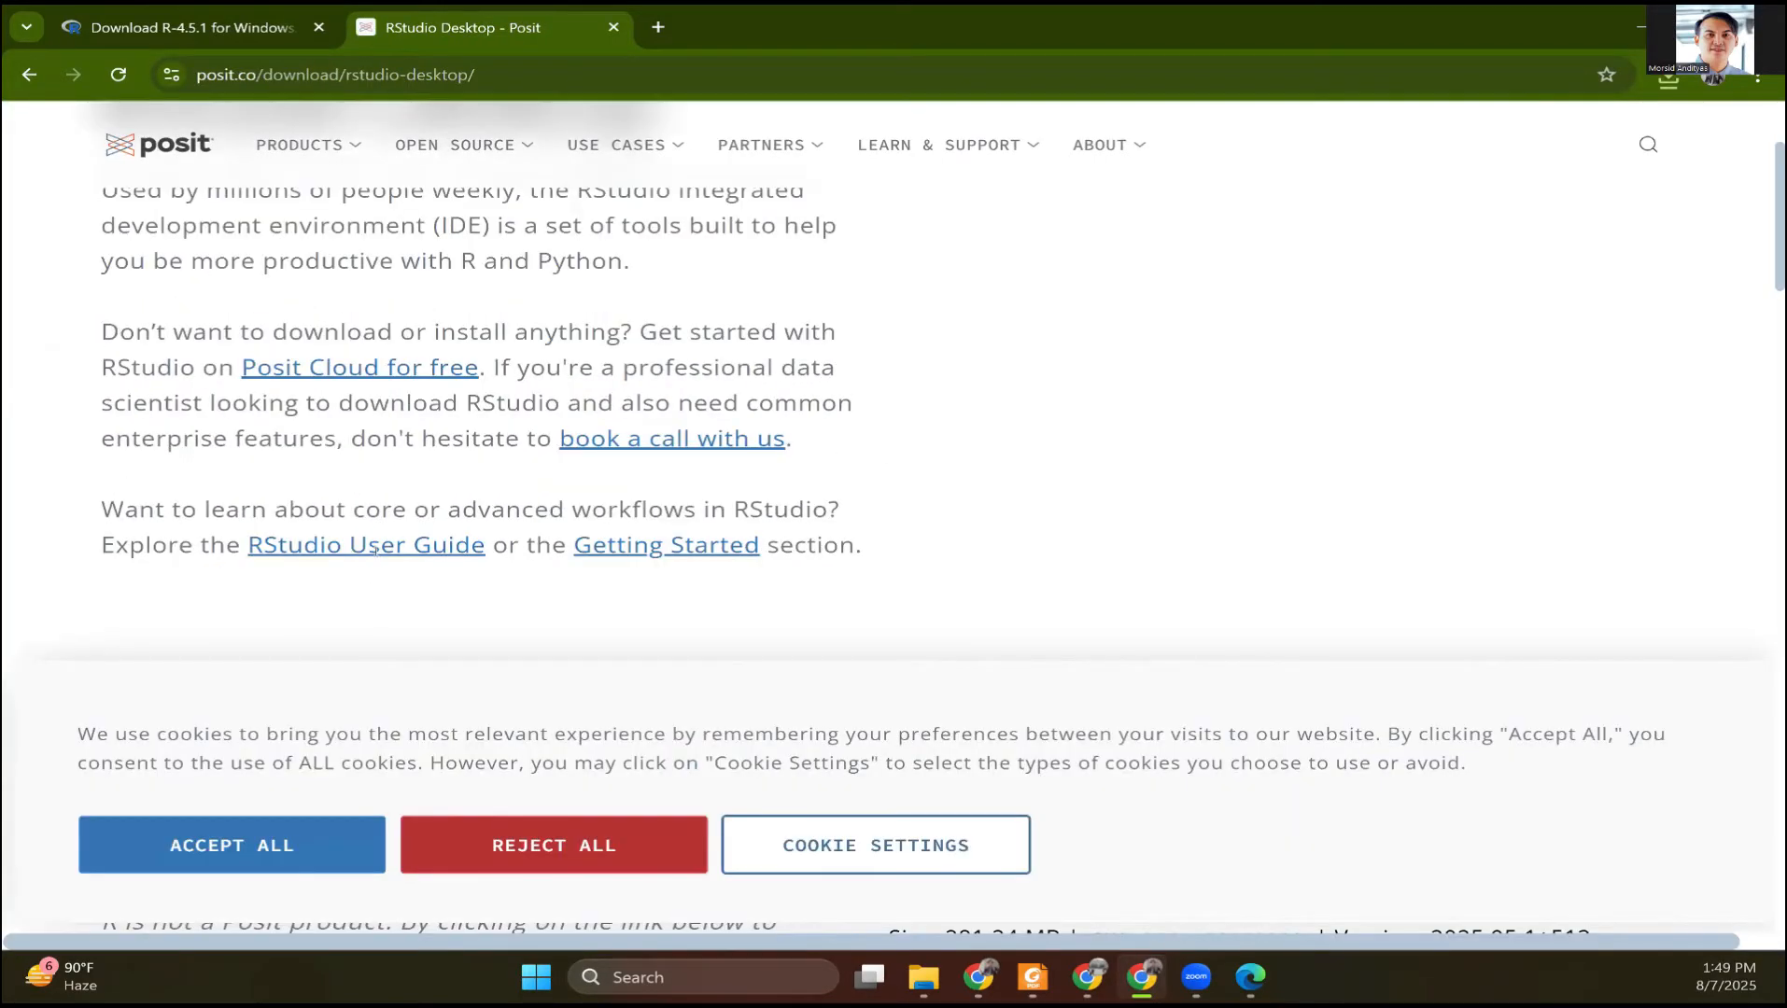
{"action": "scroll", "coordinate": [375, 551], "scroll_direction": "up", "scroll_amount": 1}
{"action": "scroll", "coordinate": [375, 551], "scroll_direction": "down", "scroll_amount": 2}
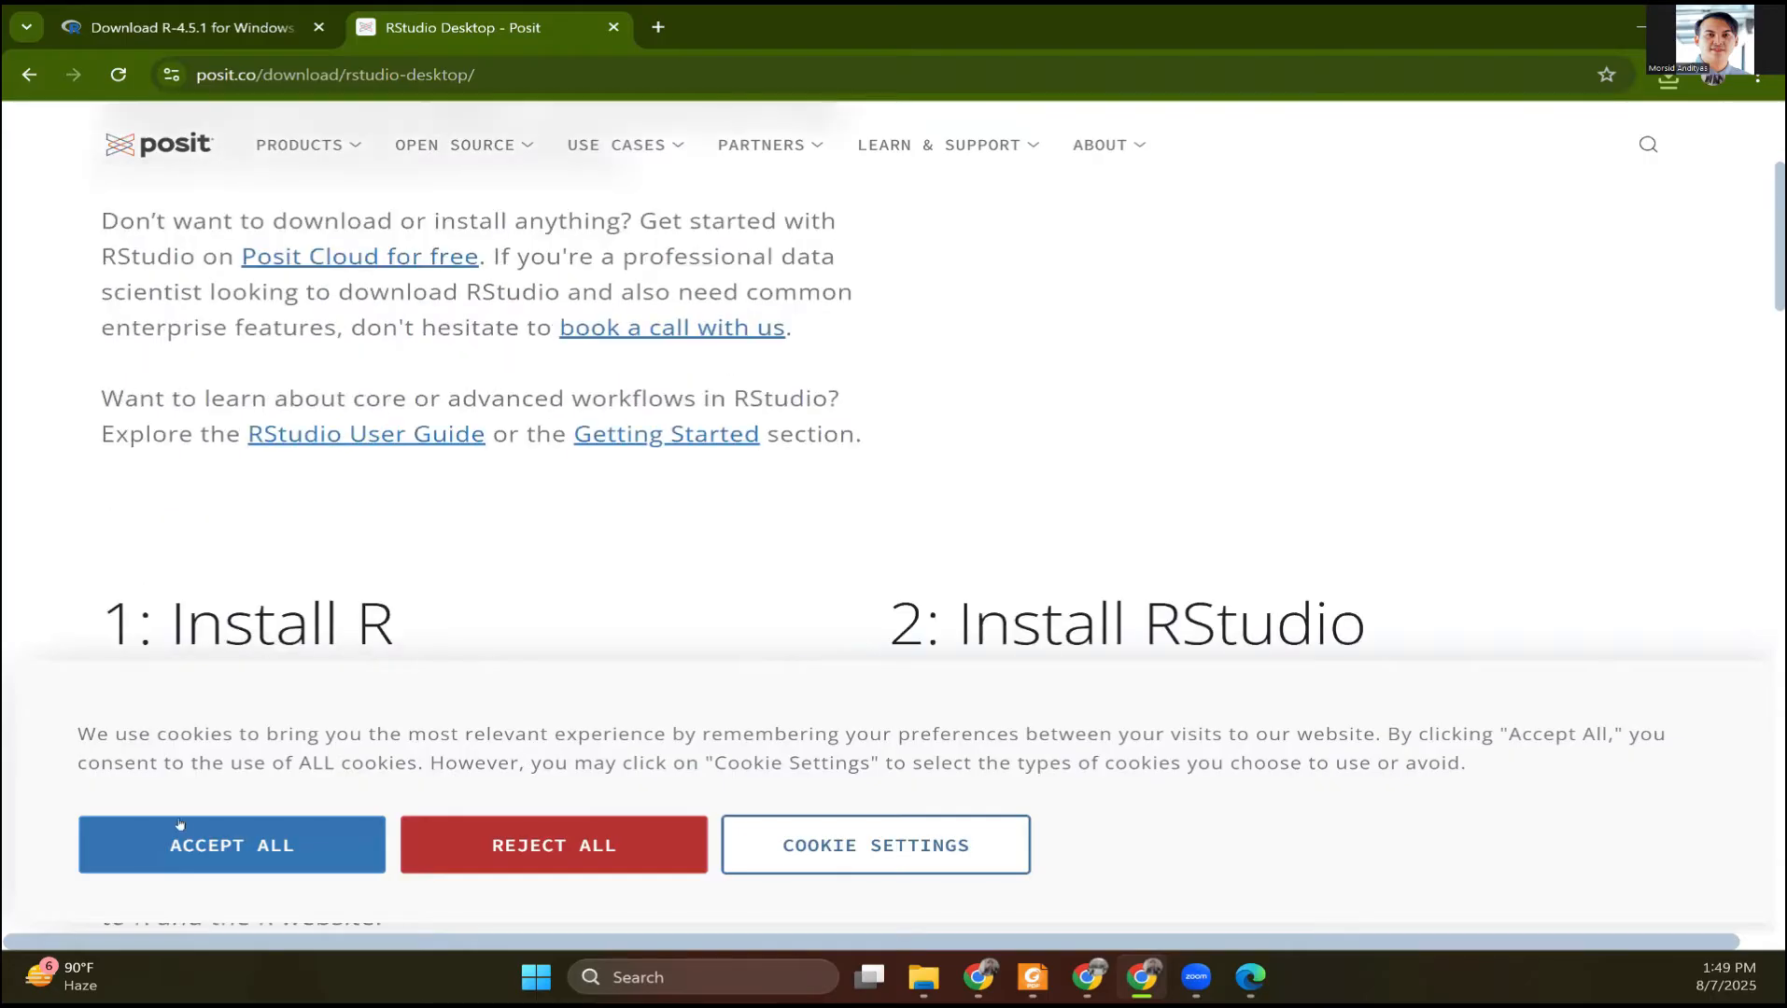
{"action": "left_click", "coordinate": [254, 848]}
{"action": "scroll", "coordinate": [608, 668], "scroll_direction": "down", "scroll_amount": 1}
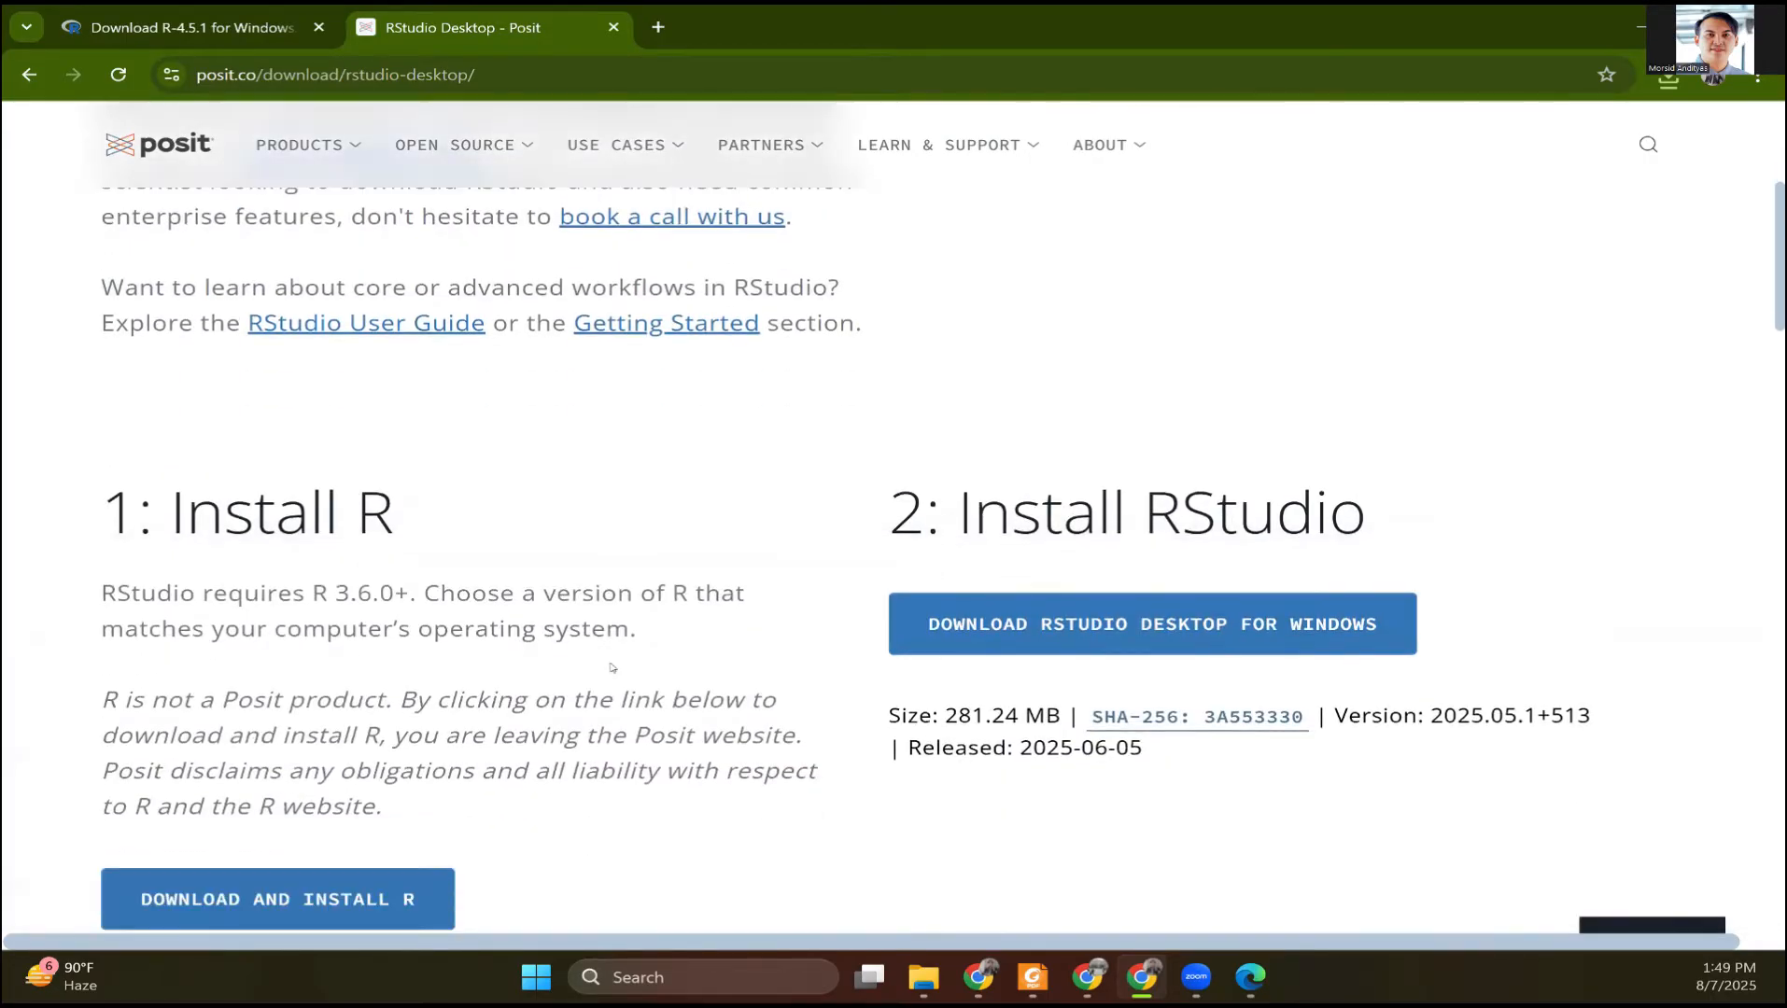
{"action": "scroll", "coordinate": [611, 666], "scroll_direction": "down", "scroll_amount": 1}
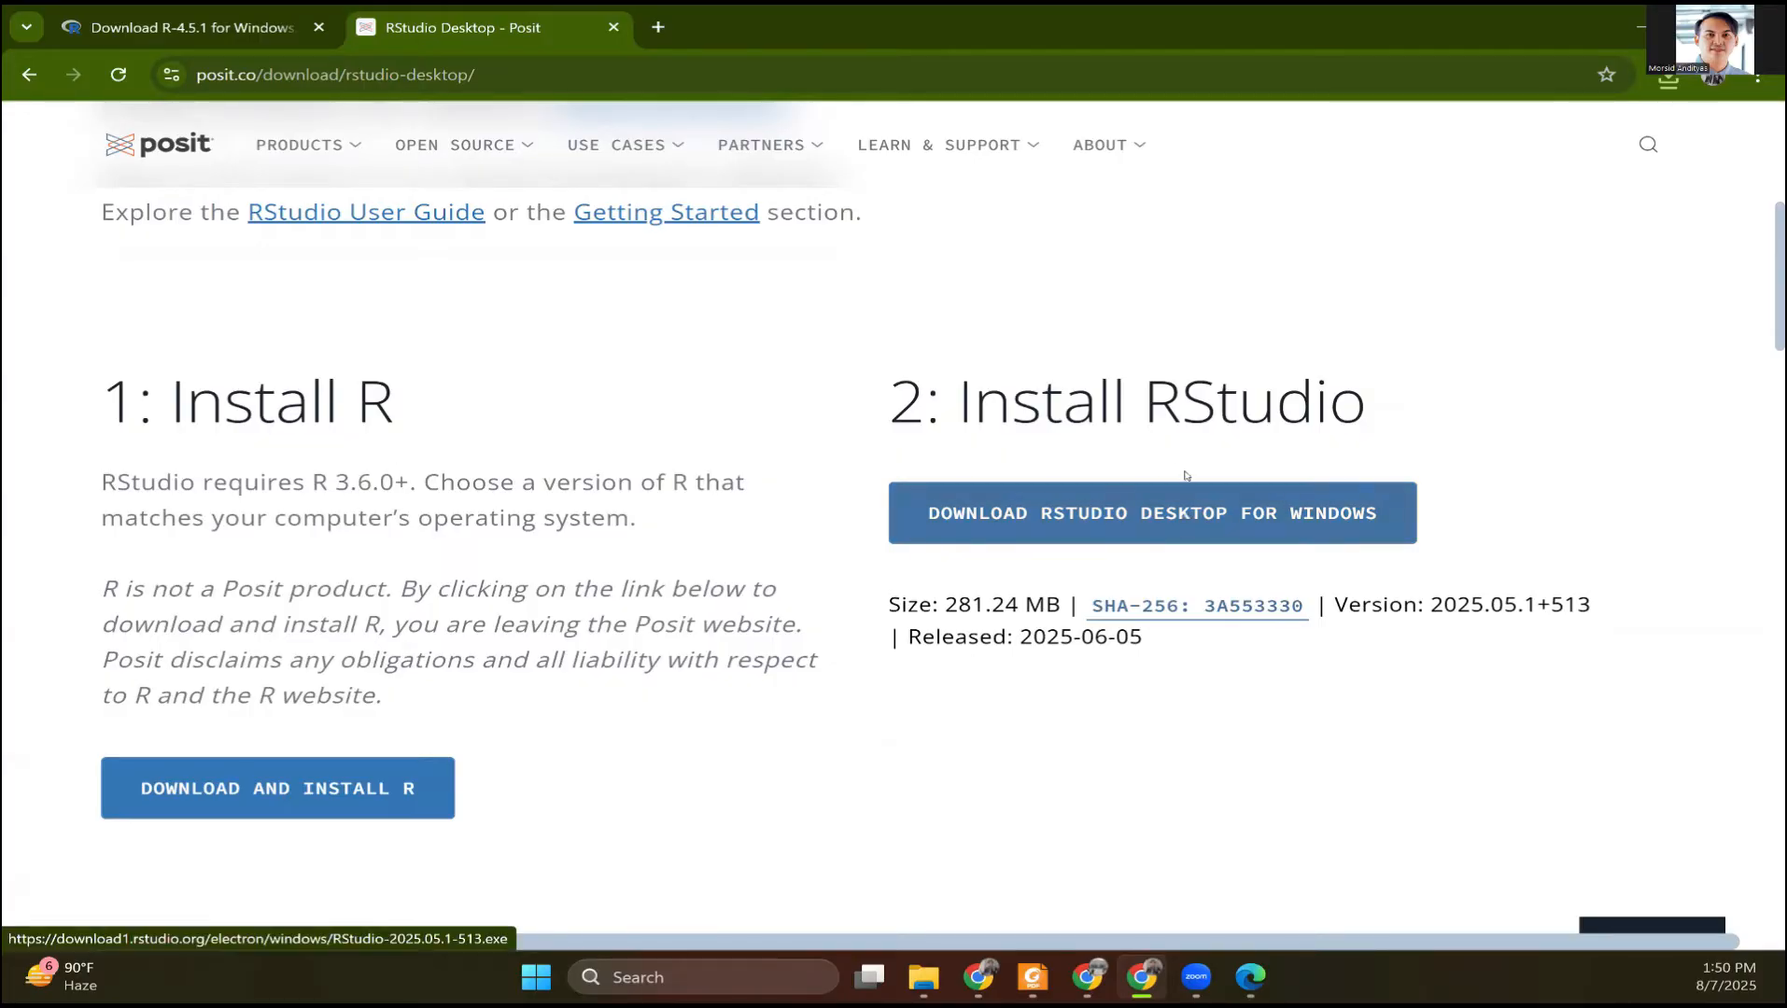
{"action": "left_click", "coordinate": [1116, 517]}
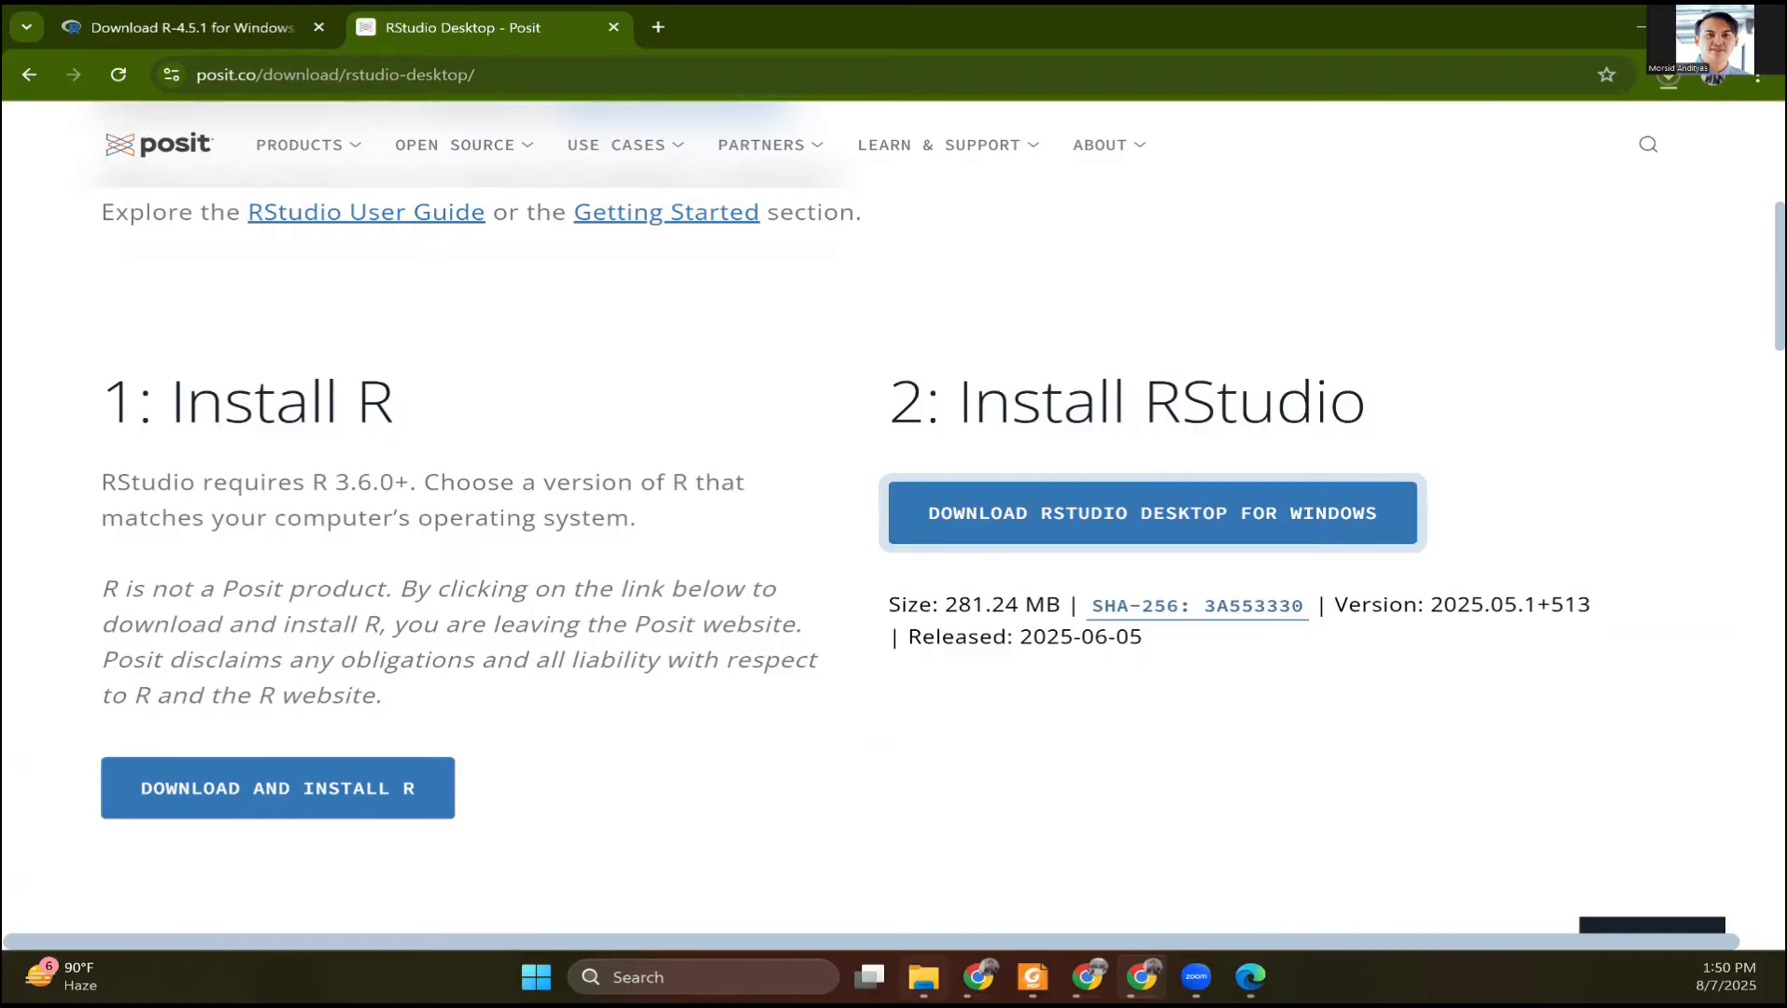
Switch to File Explorer and show the "1. R Software" folder containing the installers
{"action": "mouse_move", "coordinate": [913, 978]}
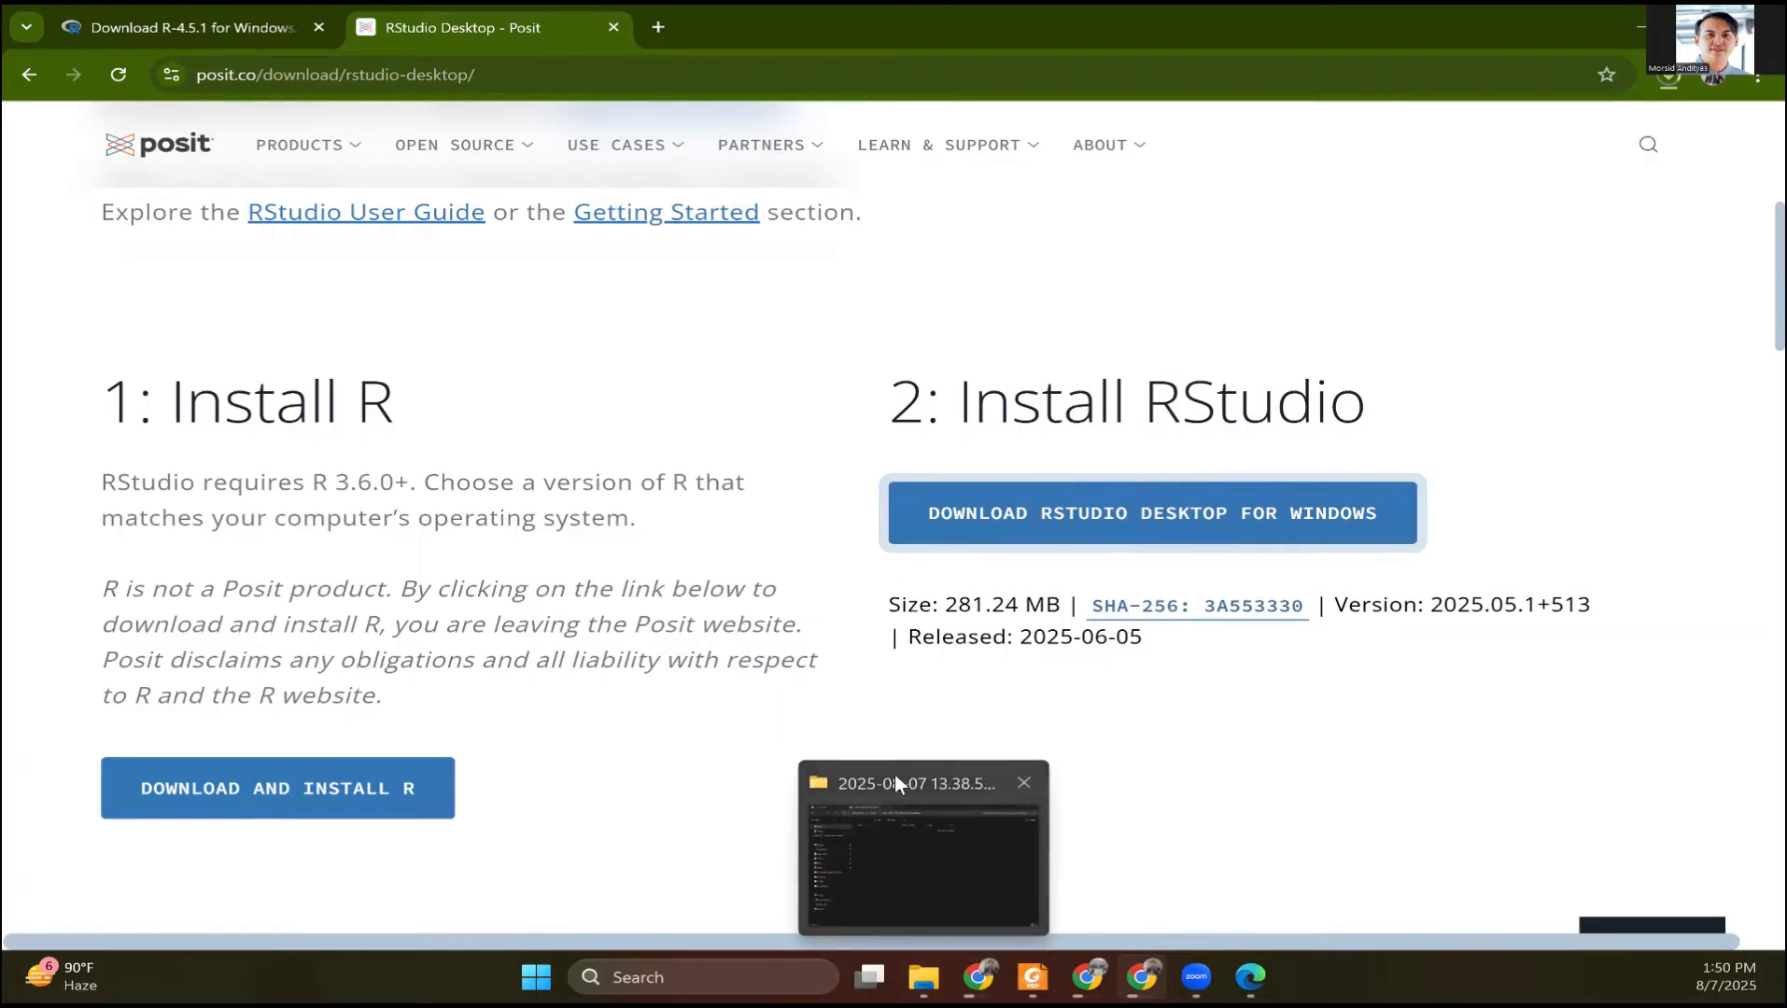
{"action": "left_click", "coordinate": [887, 831]}
{"action": "key", "text": "super+Up"}
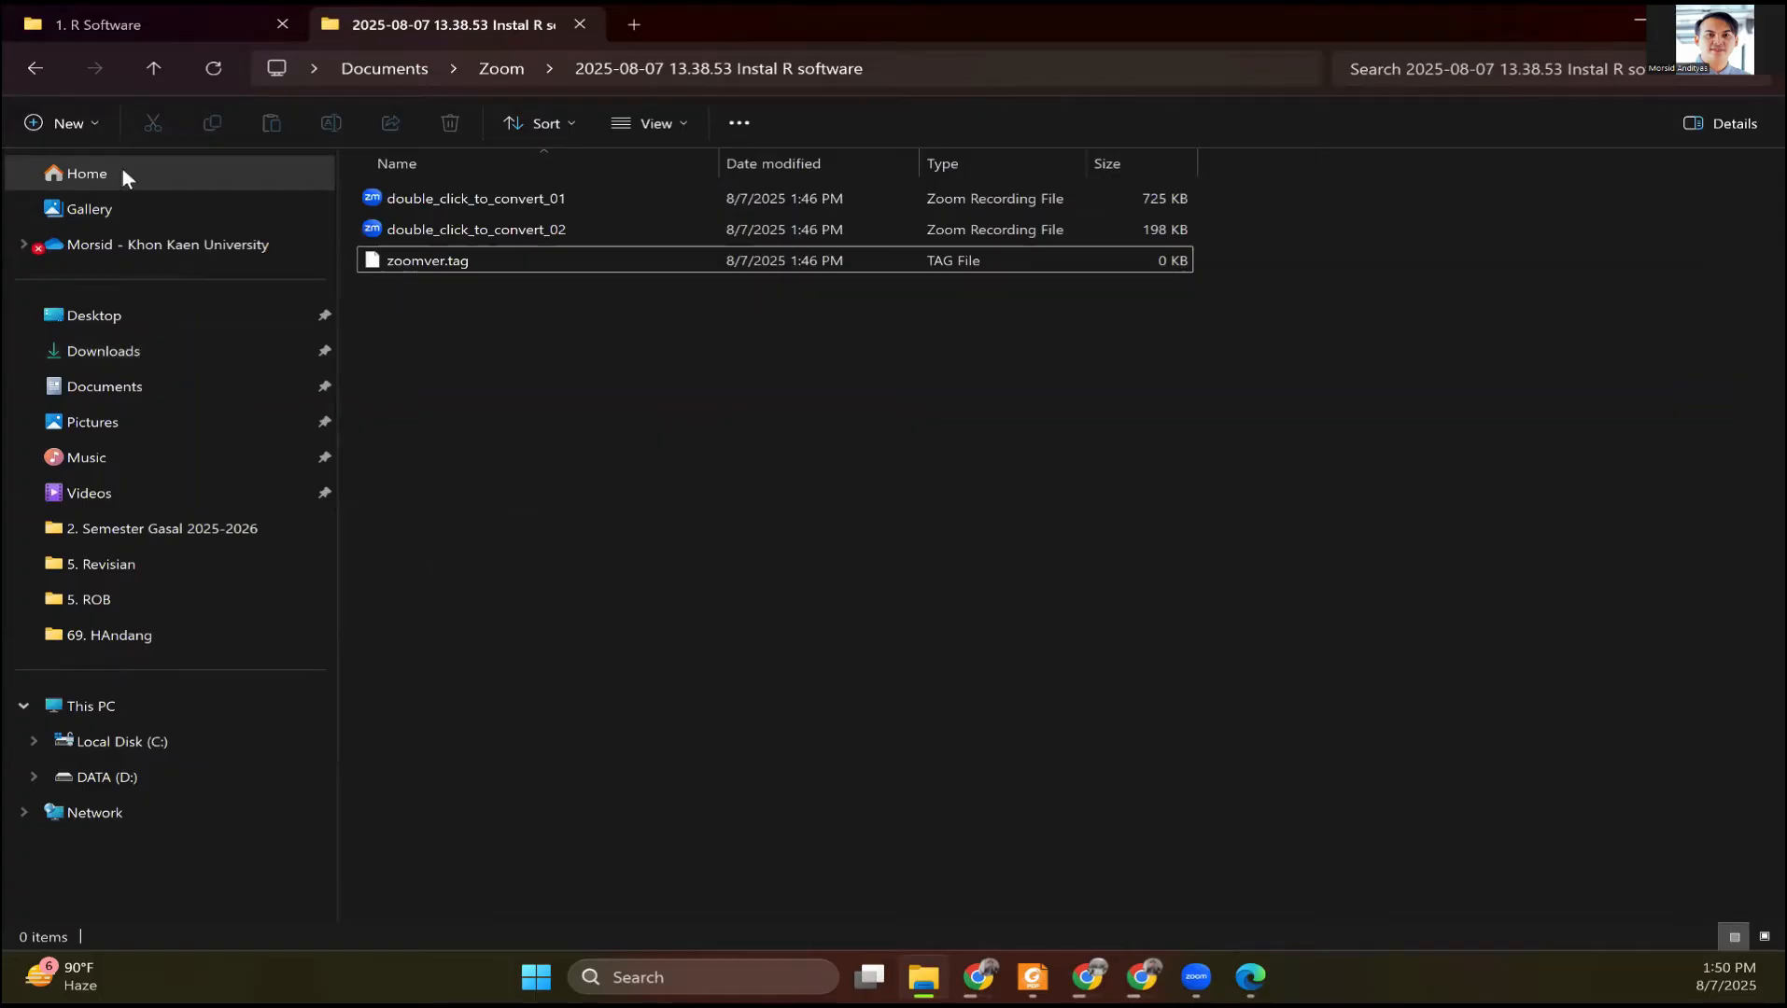
{"action": "left_click", "coordinate": [123, 25]}
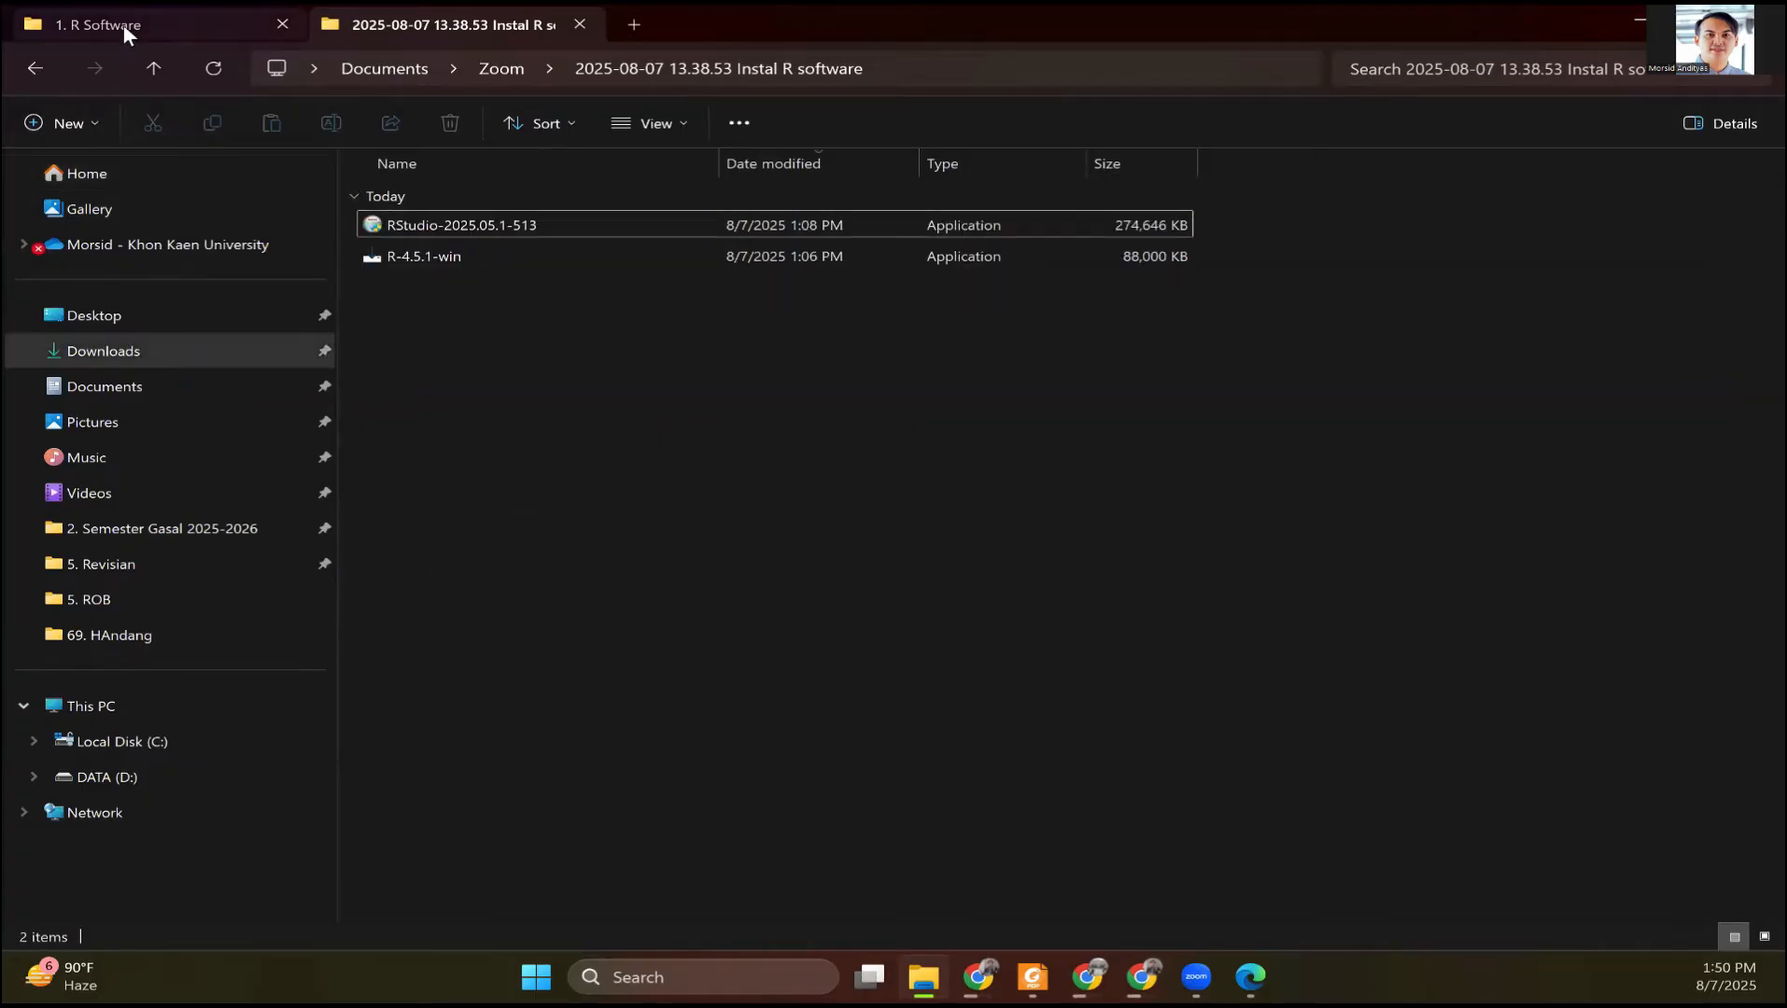
{"action": "left_click", "coordinate": [436, 253]}
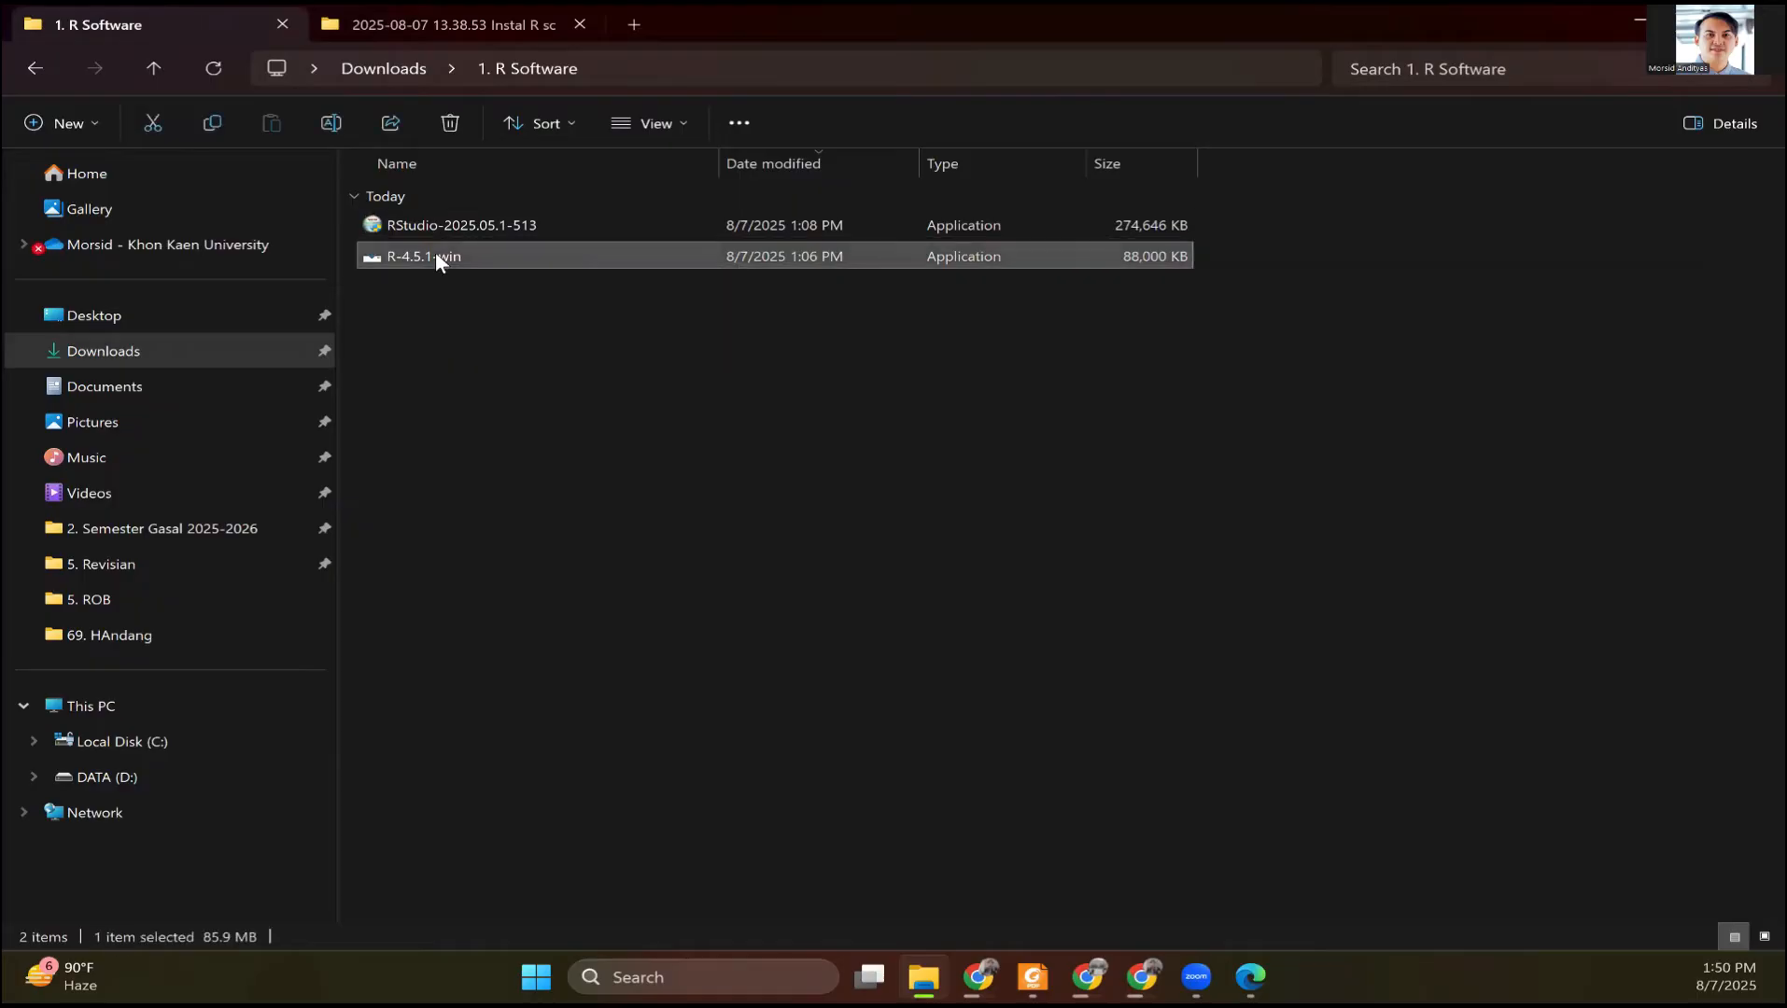
{"action": "left_click", "coordinate": [439, 230]}
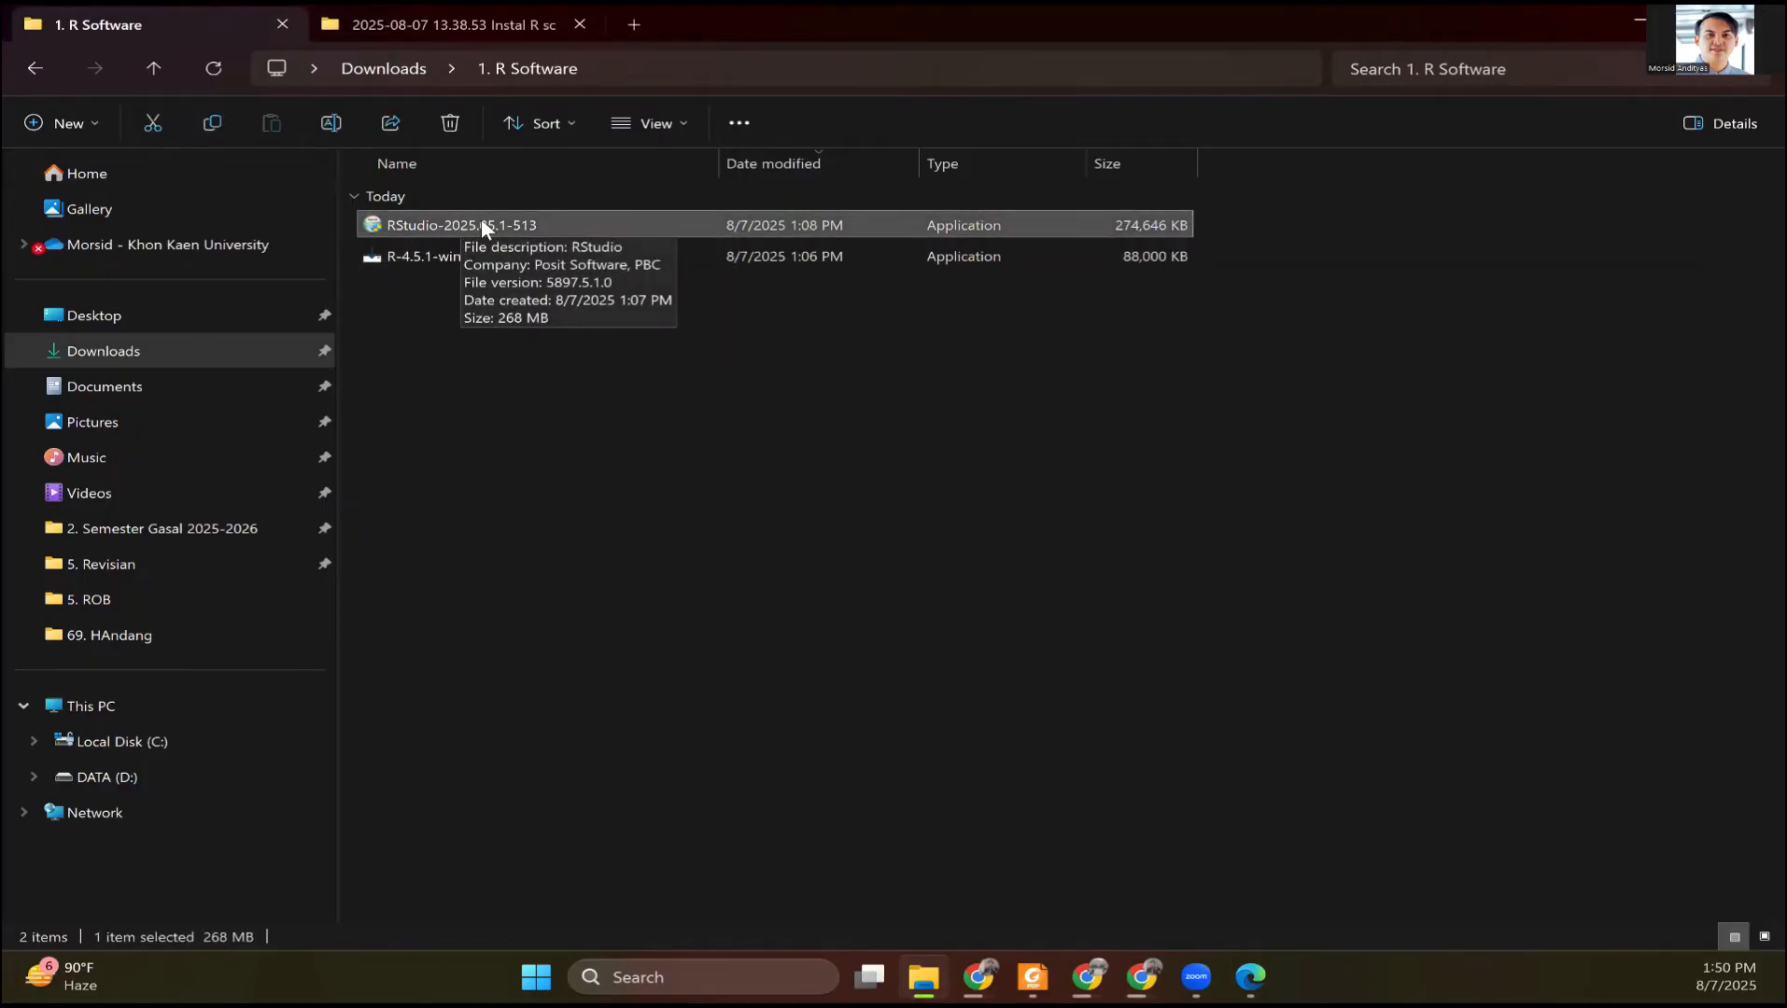
{"action": "left_click", "coordinate": [397, 258]}
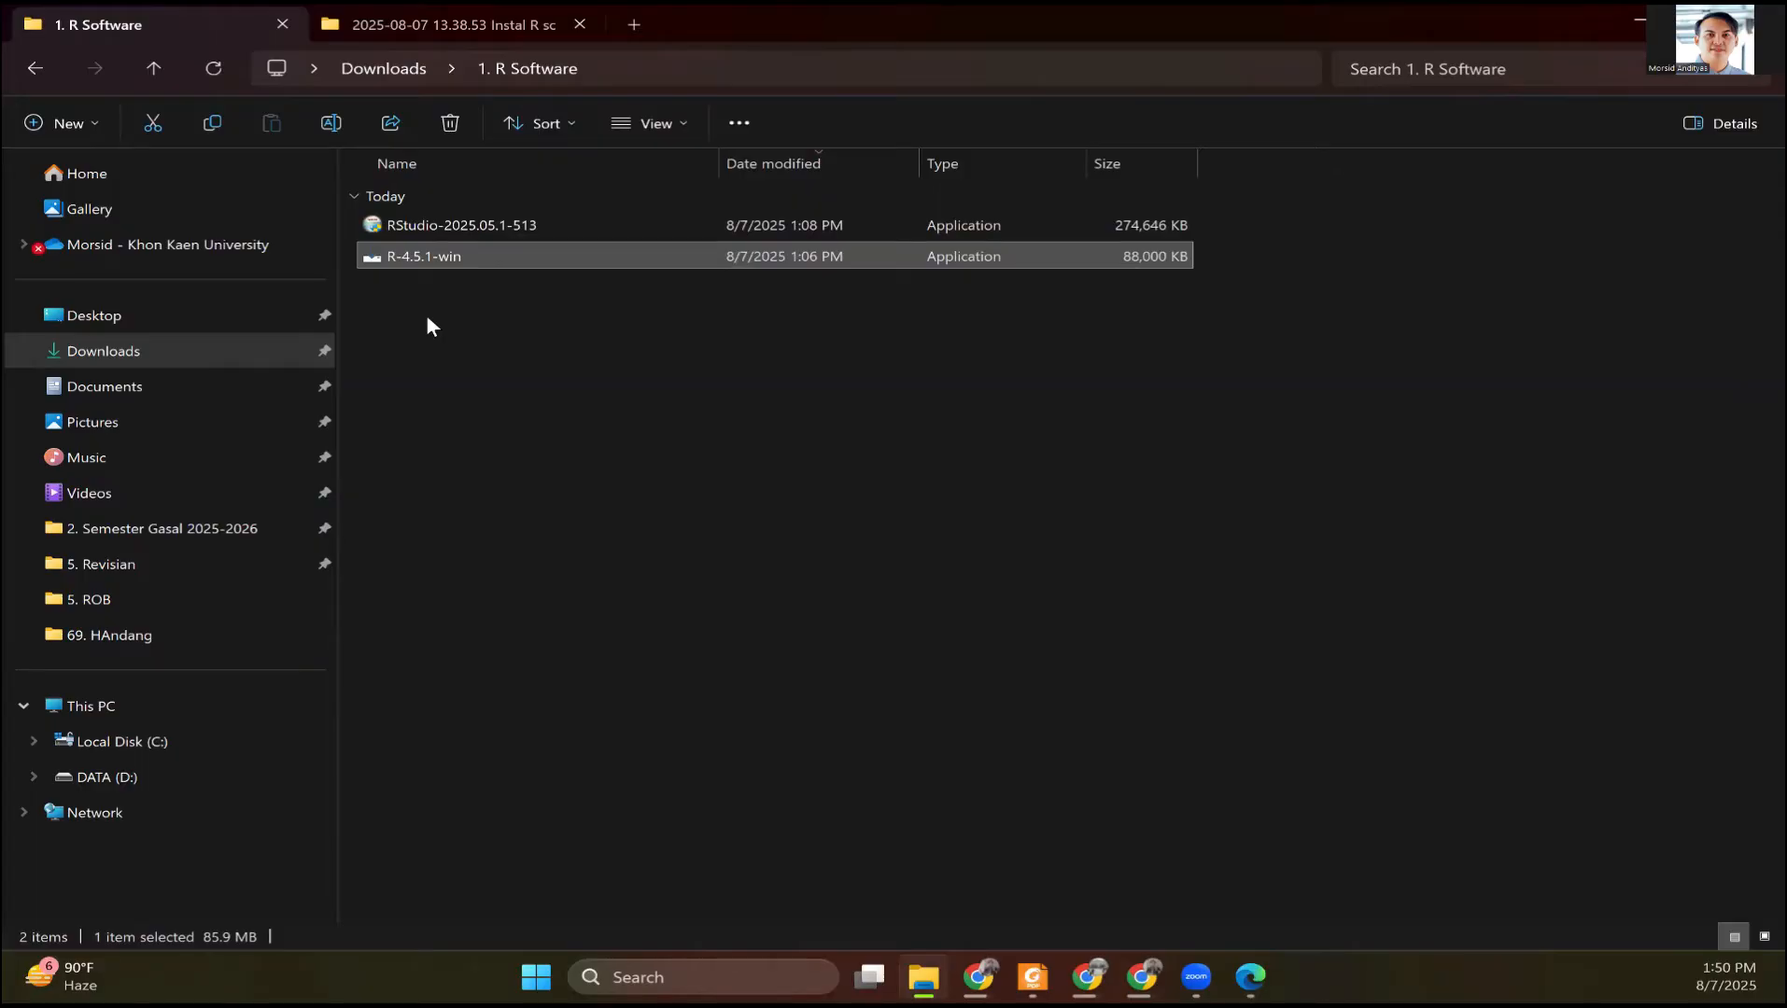
{"action": "mouse_move", "coordinate": [416, 257]}
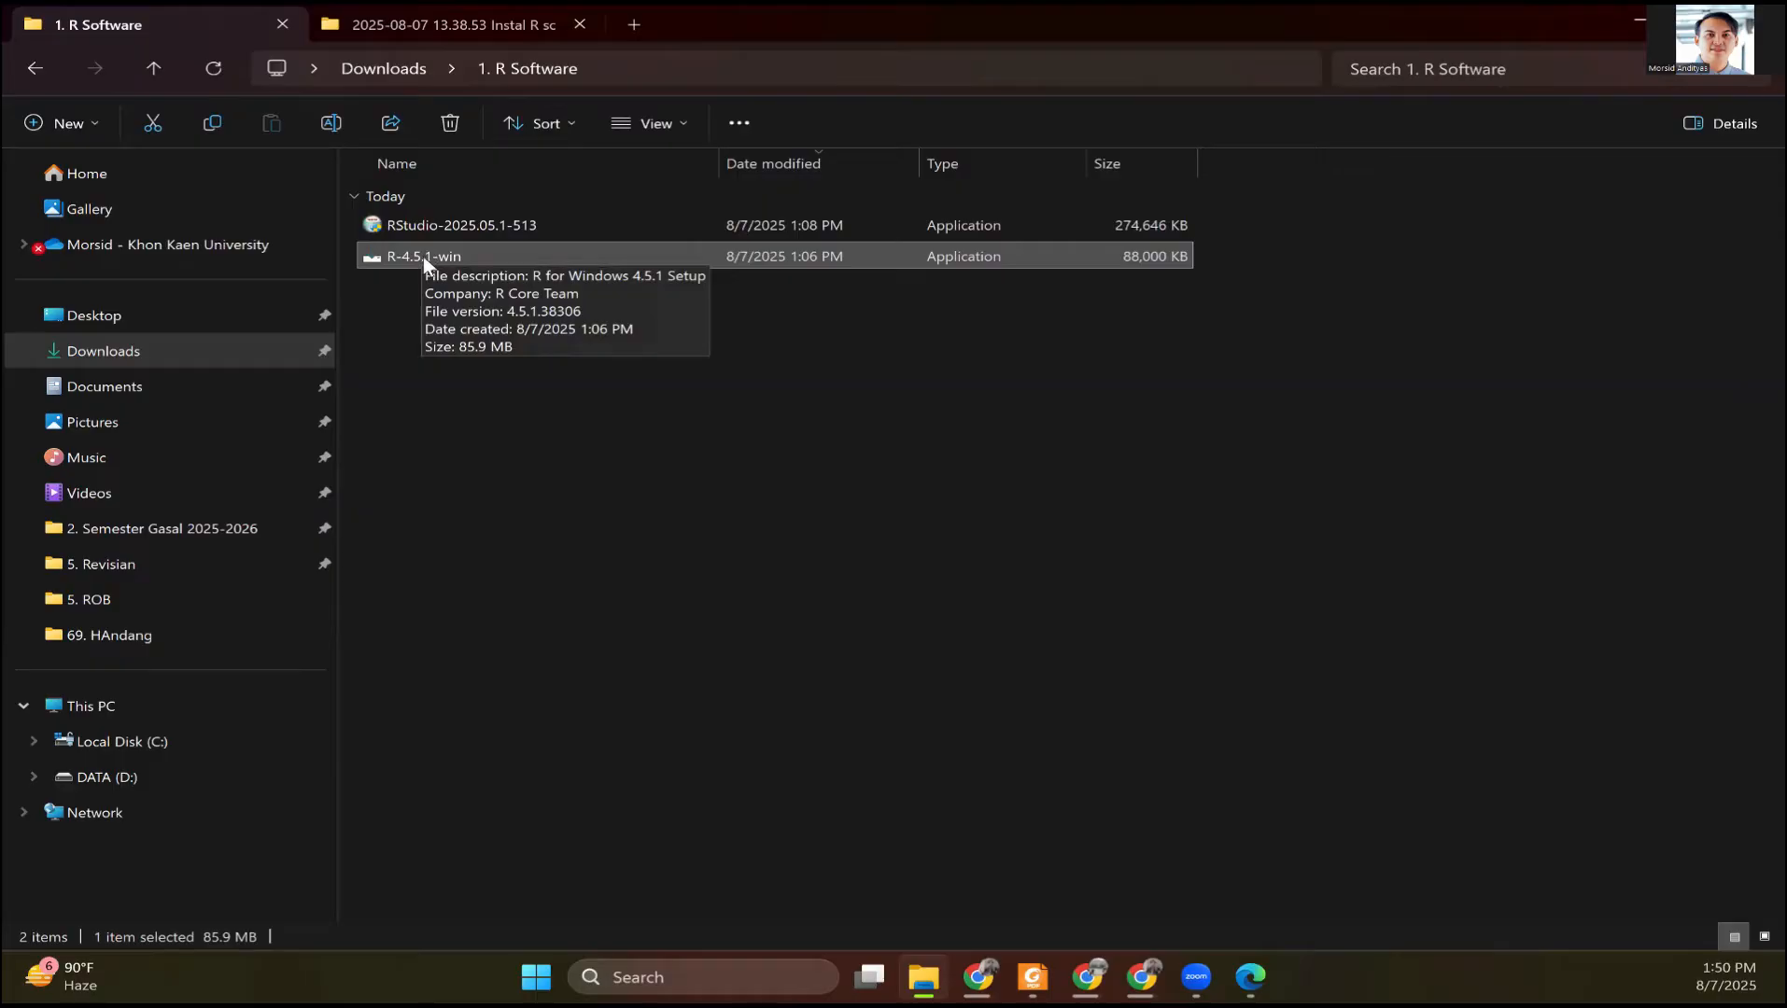
{"action": "left_click", "coordinate": [405, 224]}
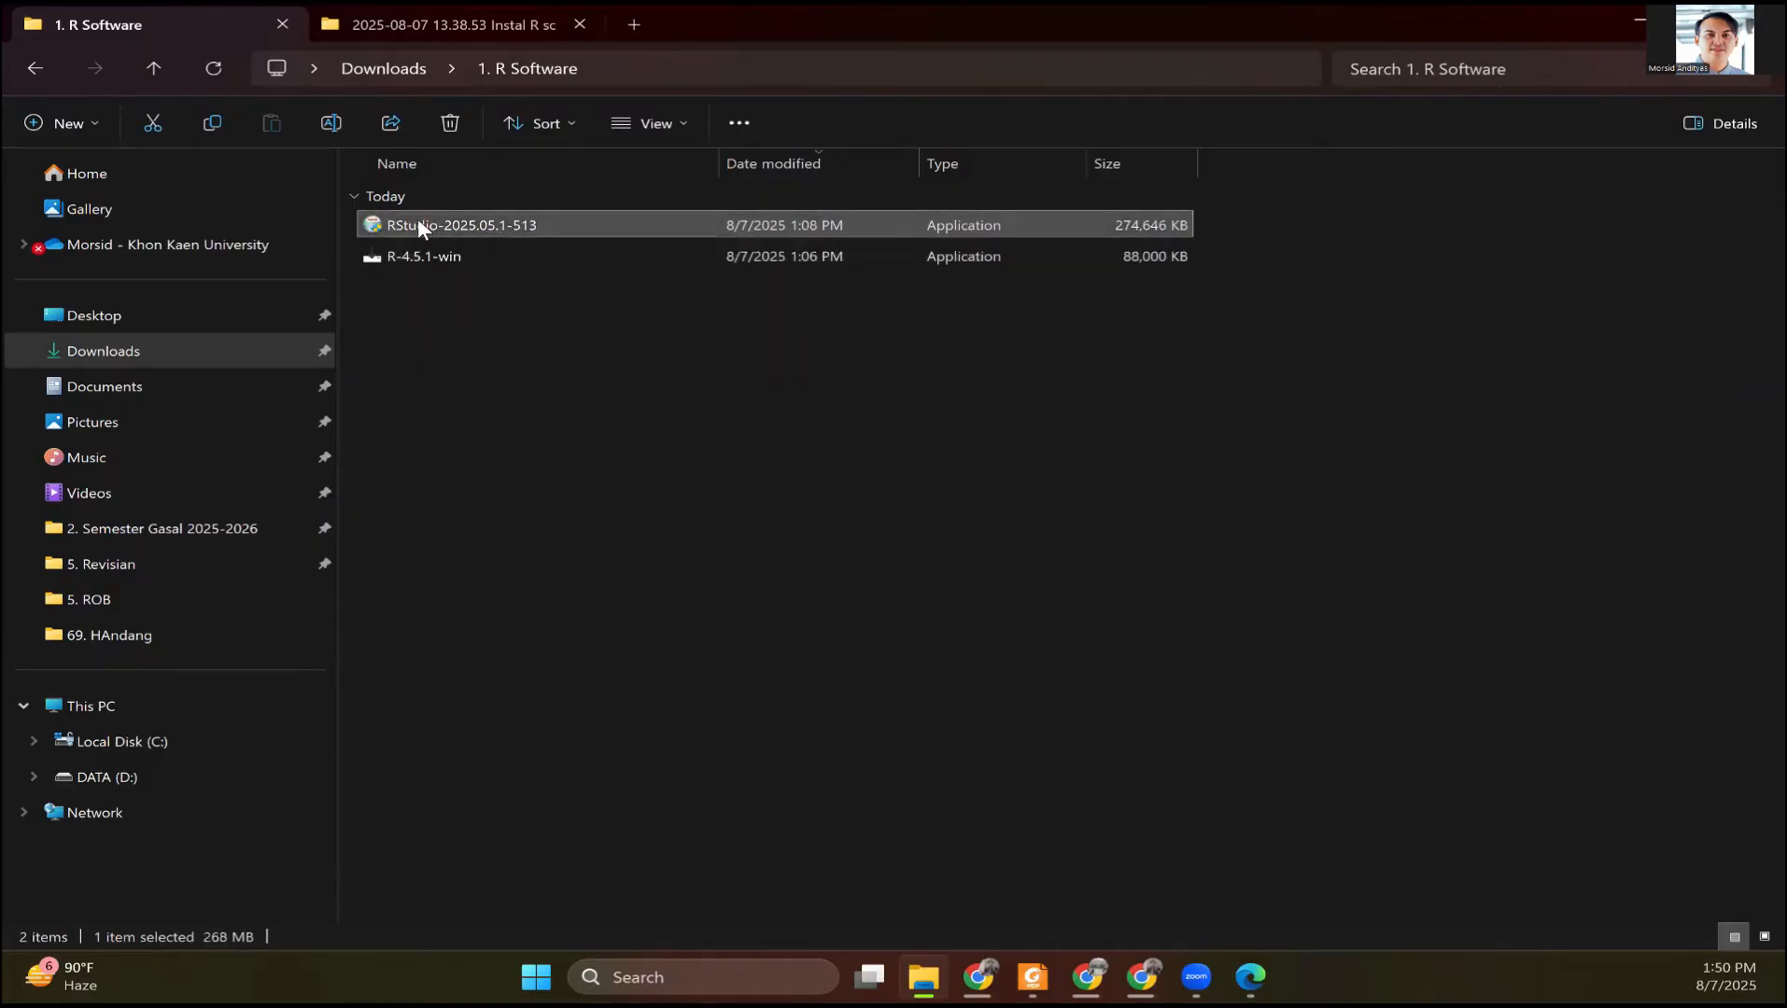
Launch the R-4.5.1-win installer and allow it to run at the security warning
{"action": "left_click", "coordinate": [416, 258]}
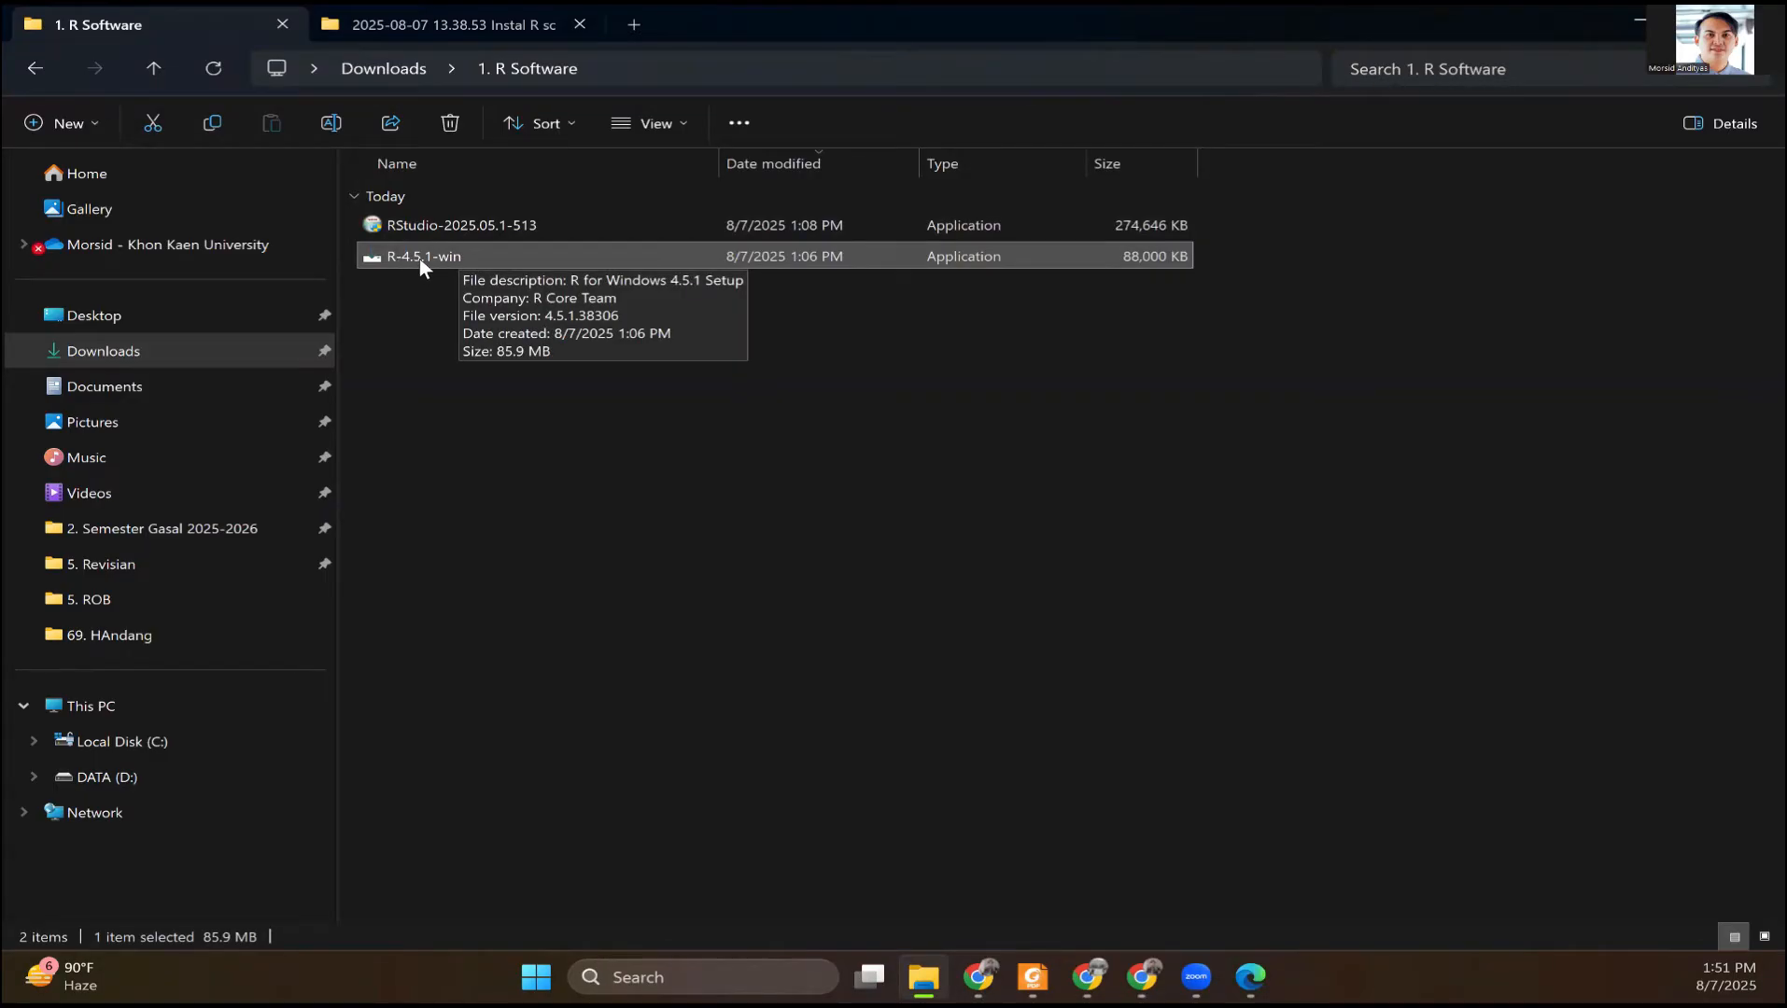
{"action": "double_click", "coordinate": [539, 254]}
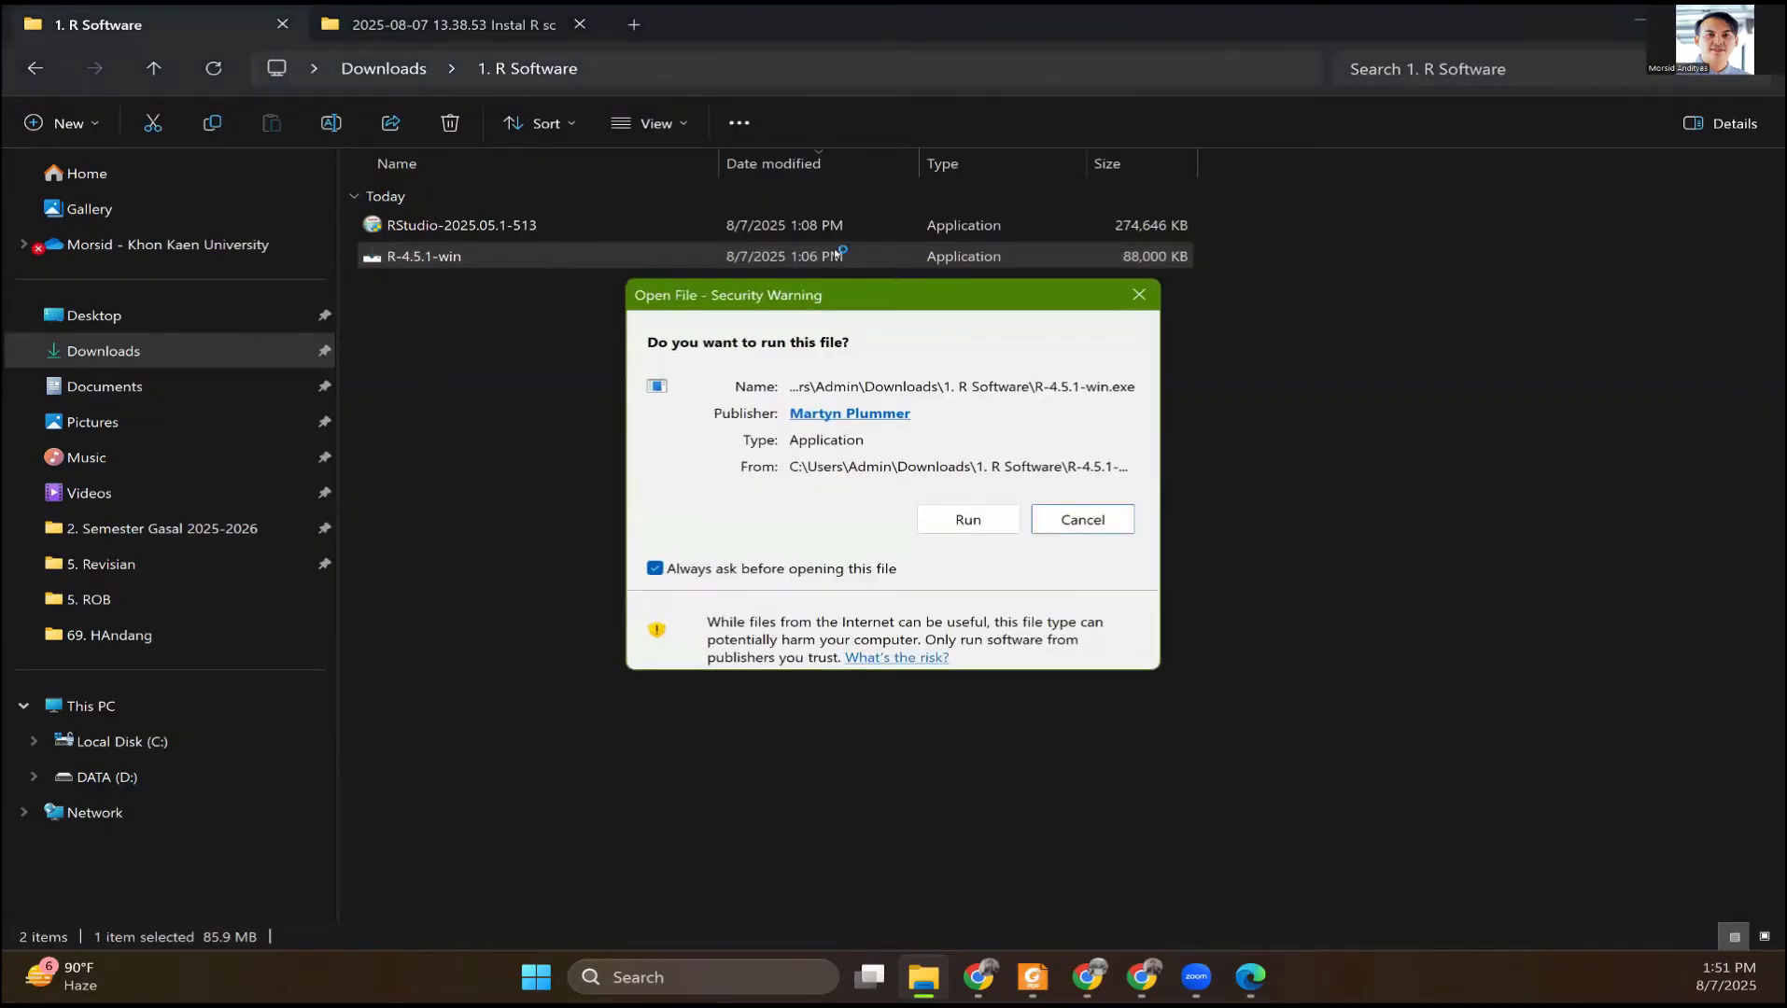
{"action": "left_click", "coordinate": [973, 525]}
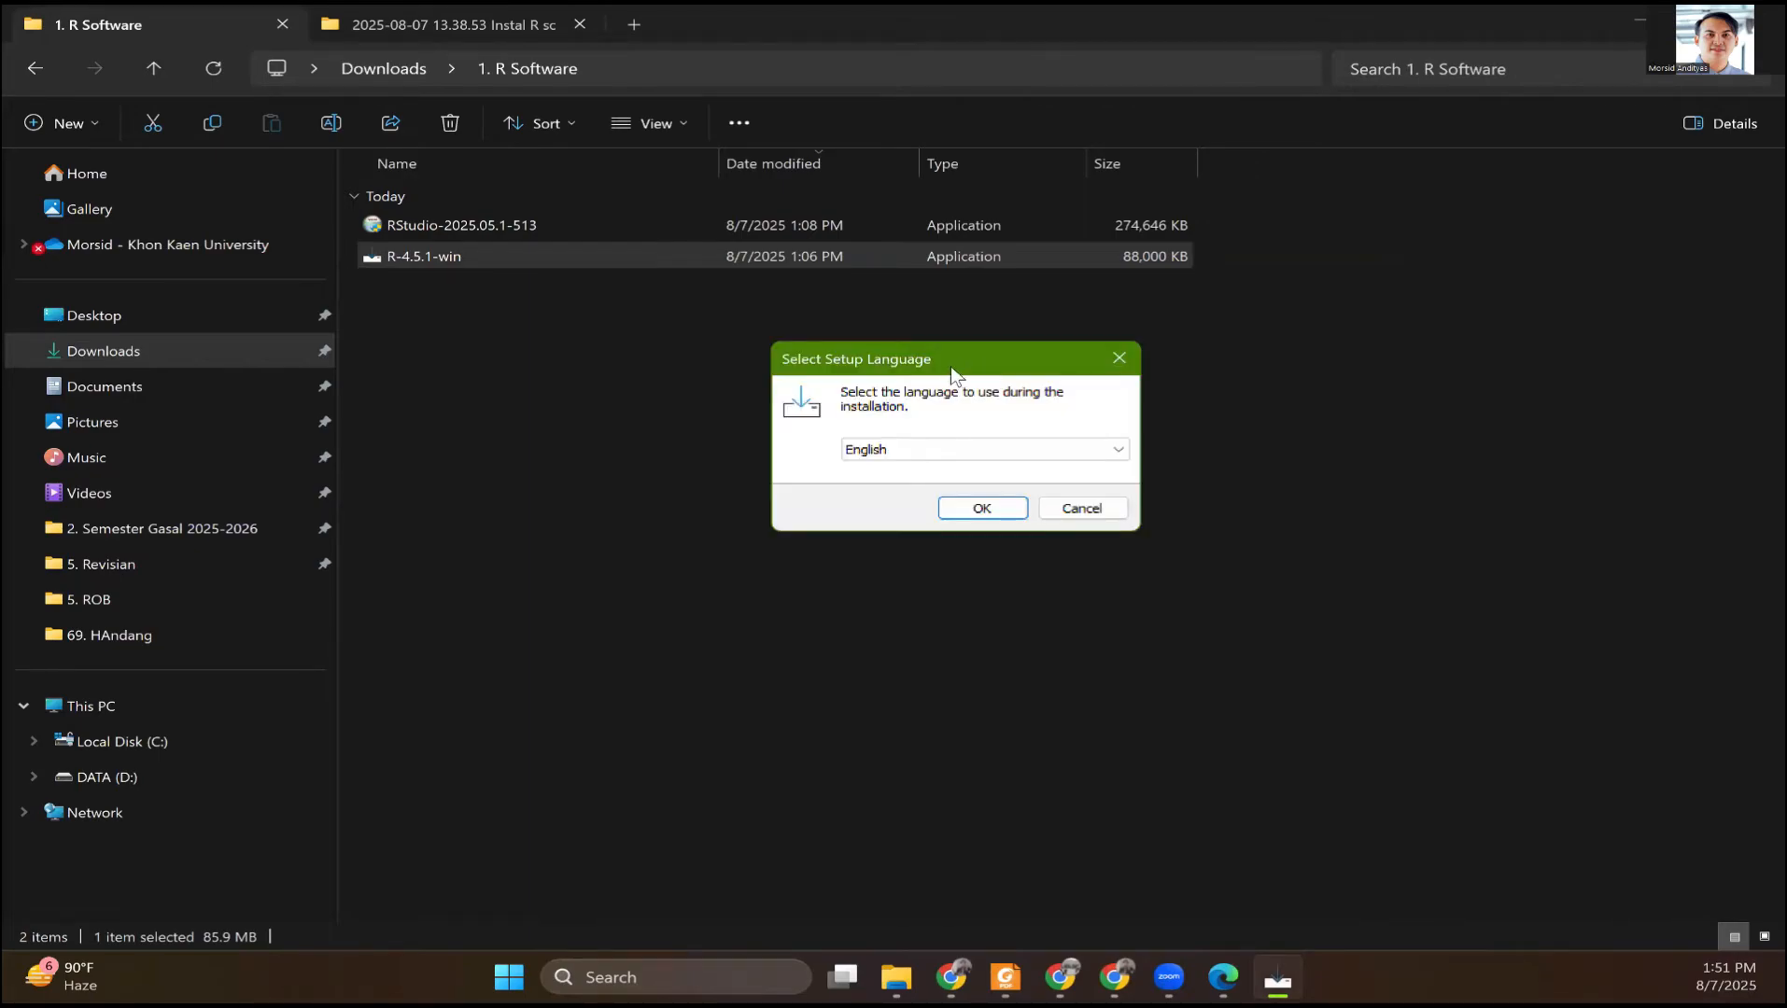
Review the available setup languages, keep English for the R installation and confirm the choice
{"action": "left_click_drag", "start_coordinate": [953, 373], "coordinate": [914, 373]}
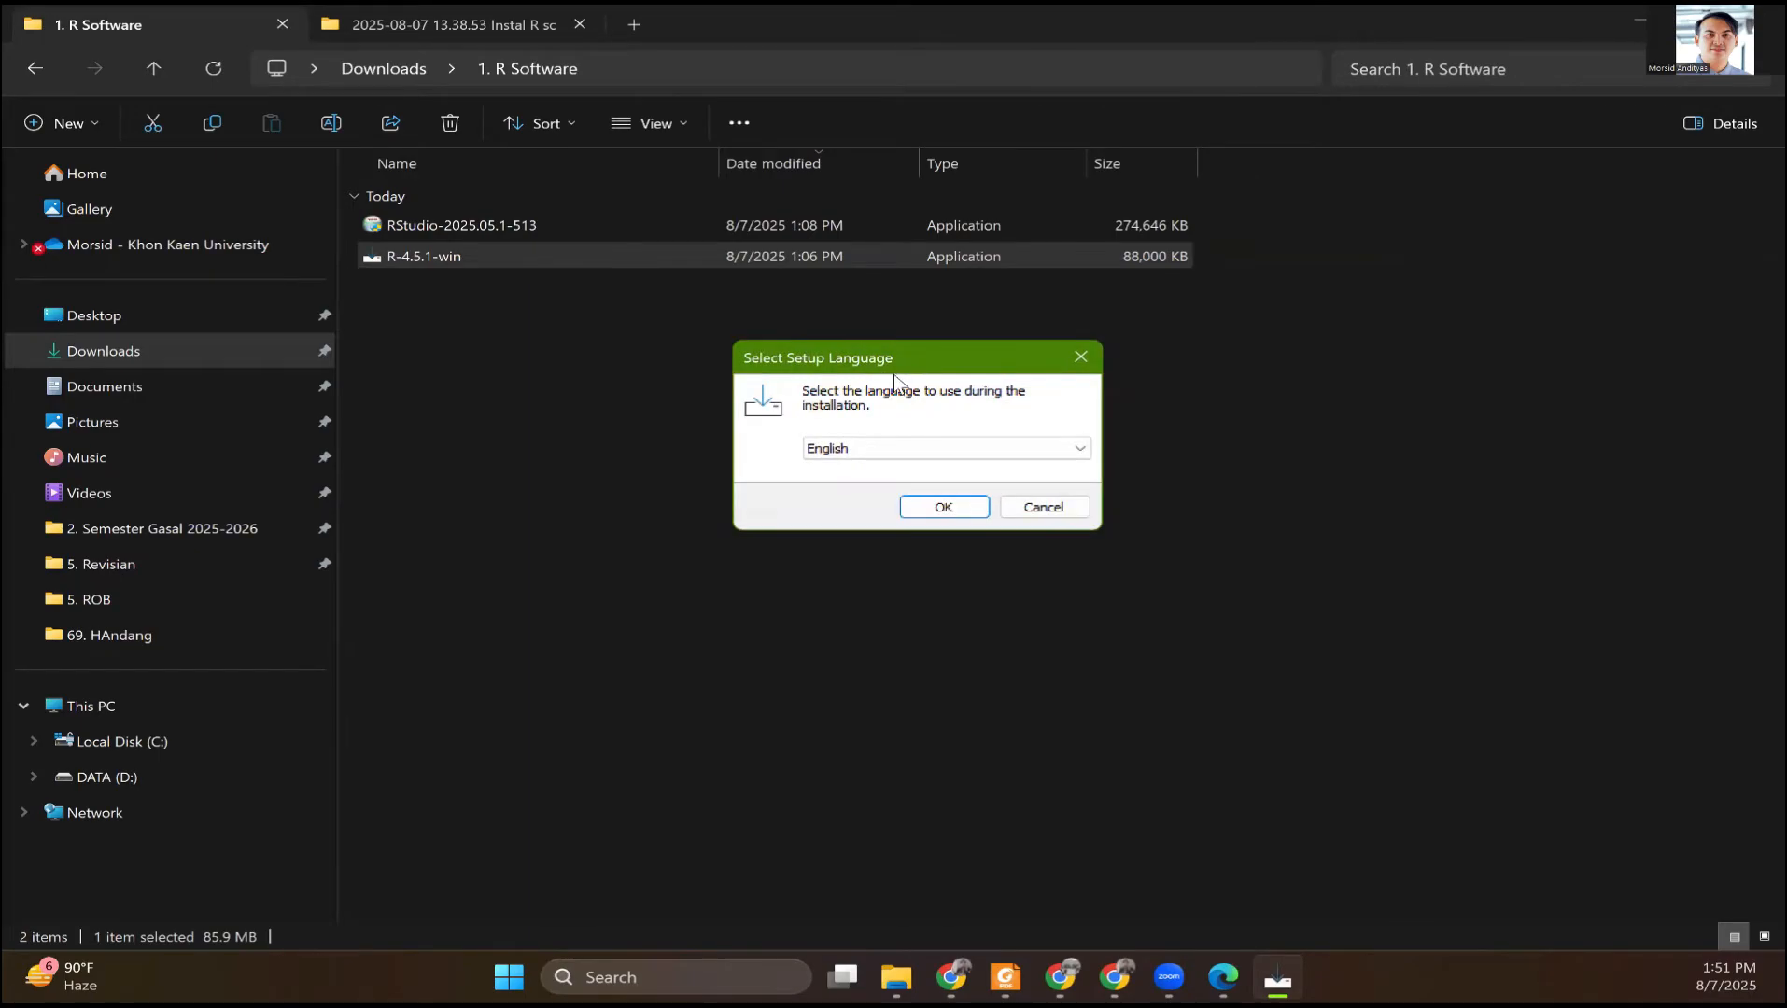
{"action": "left_click", "coordinate": [860, 449]}
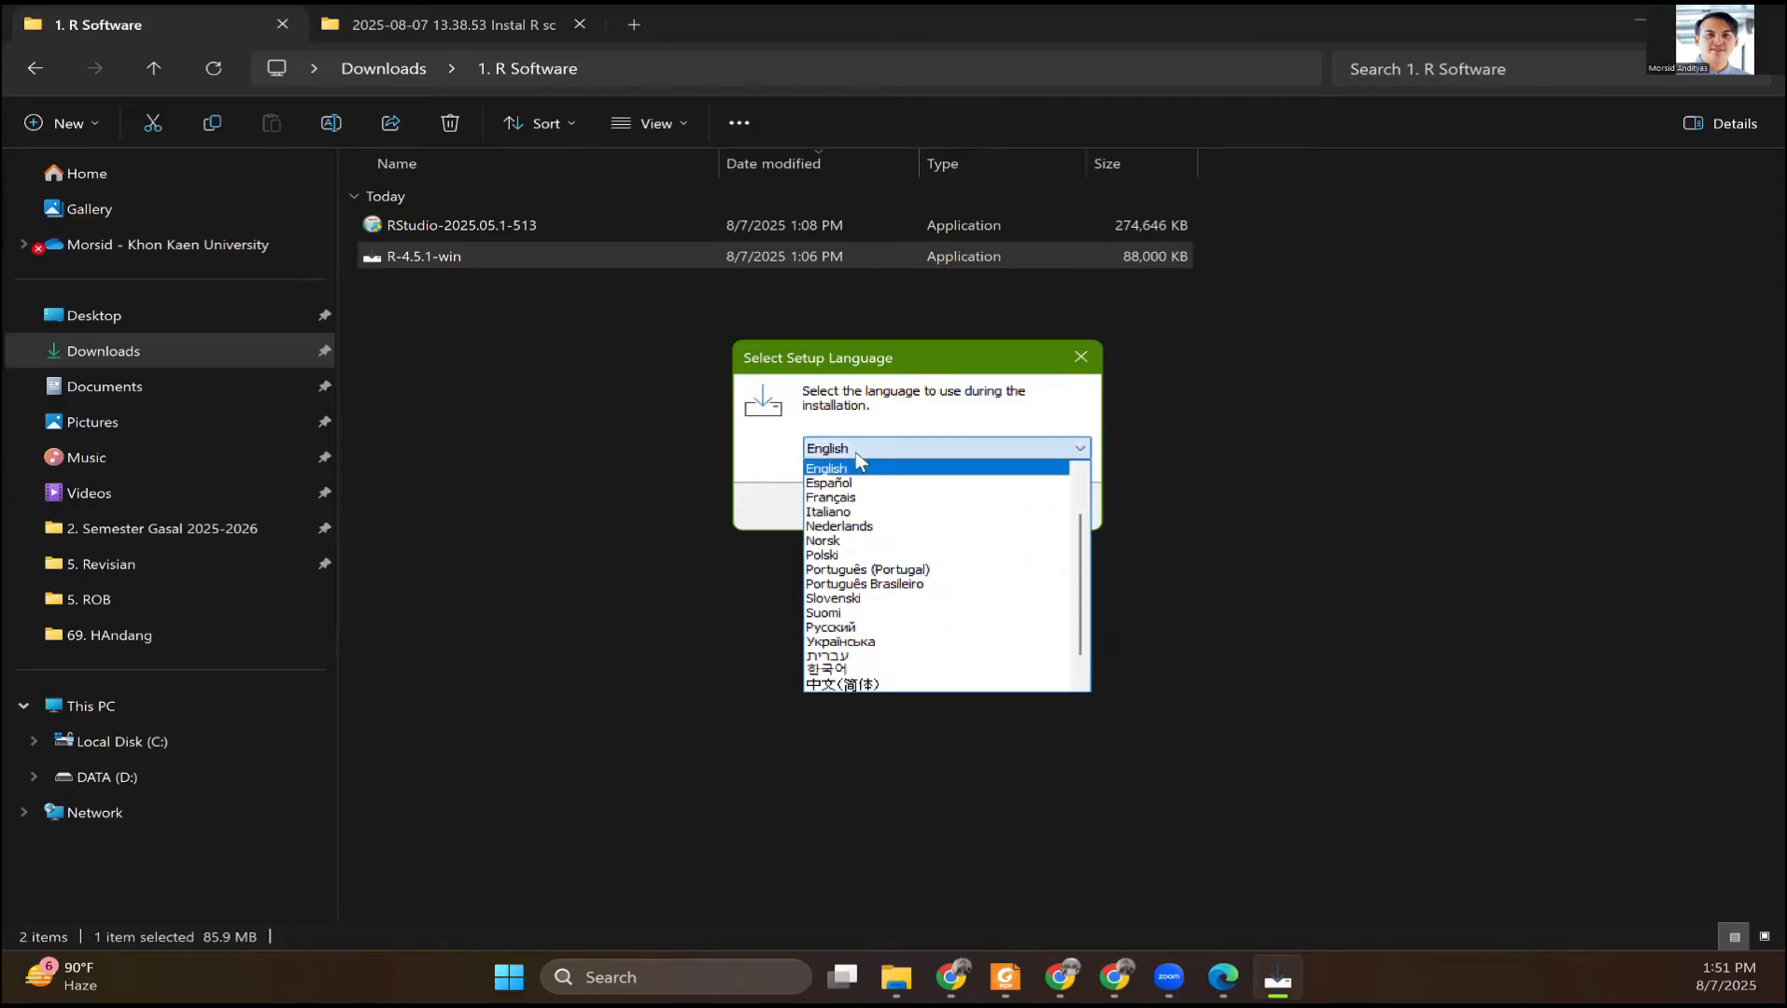
{"action": "scroll", "coordinate": [857, 523], "scroll_direction": "down", "scroll_amount": 2}
{"action": "scroll", "coordinate": [857, 542], "scroll_direction": "up", "scroll_amount": 2}
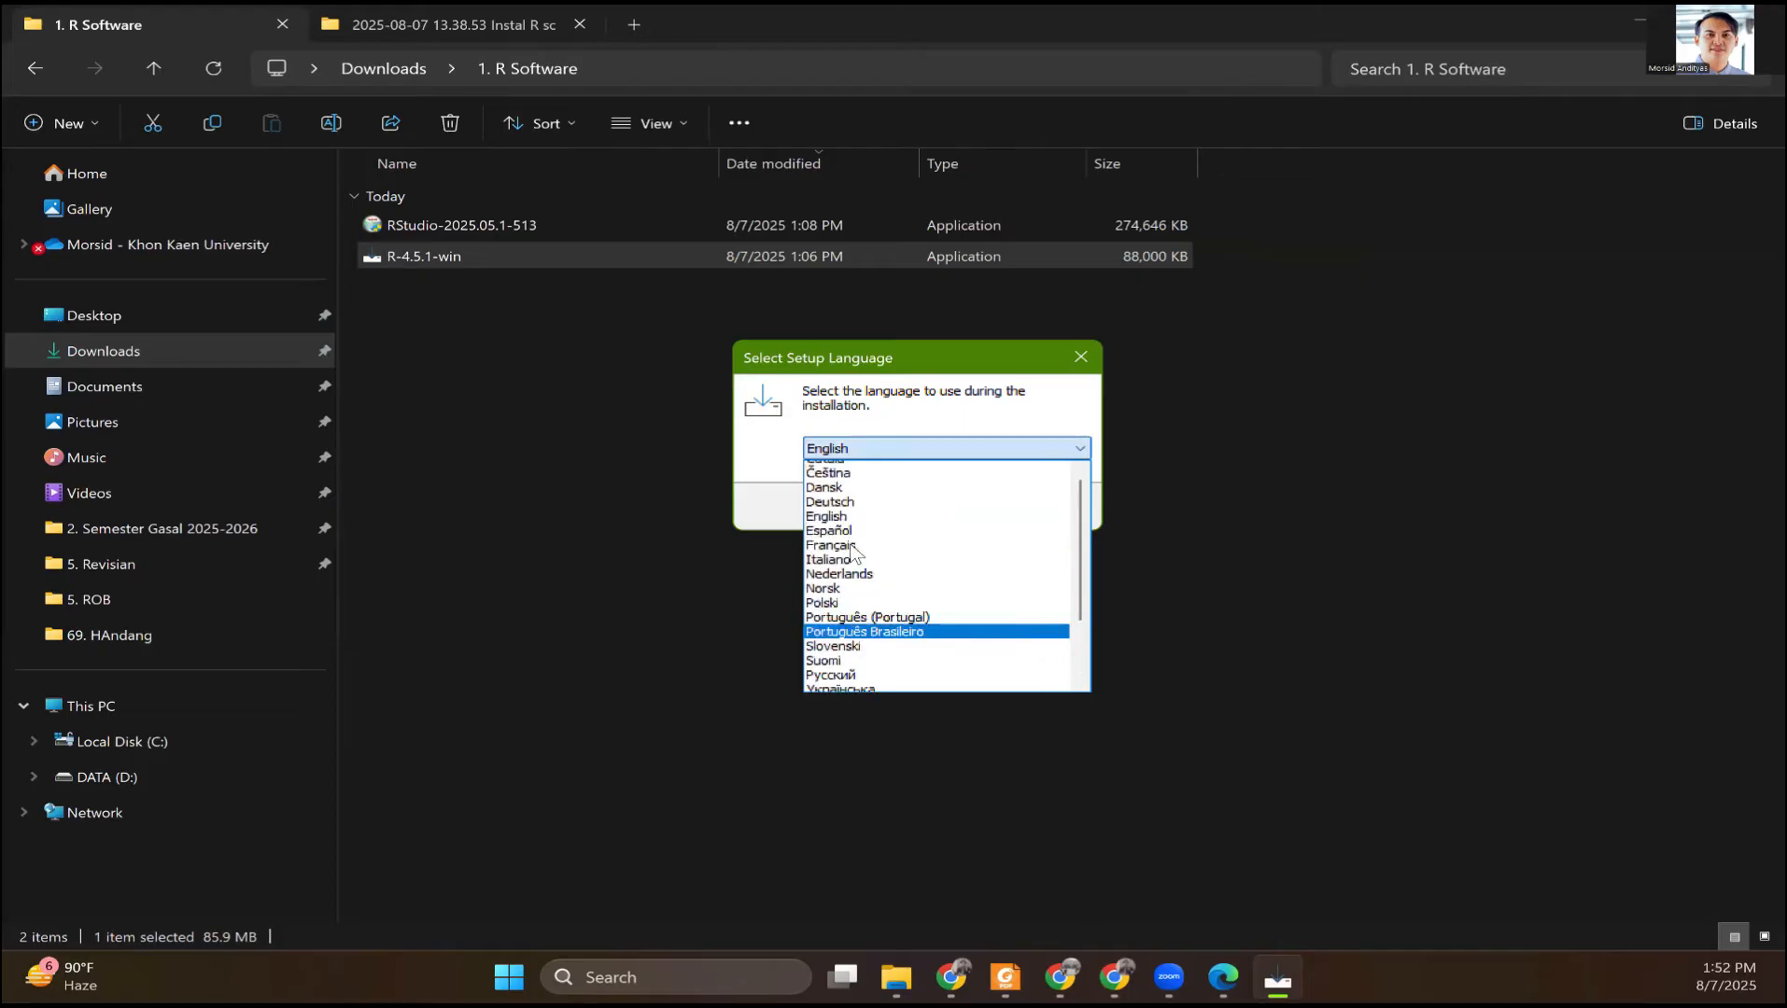
{"action": "scroll", "coordinate": [859, 541], "scroll_direction": "down", "scroll_amount": 3}
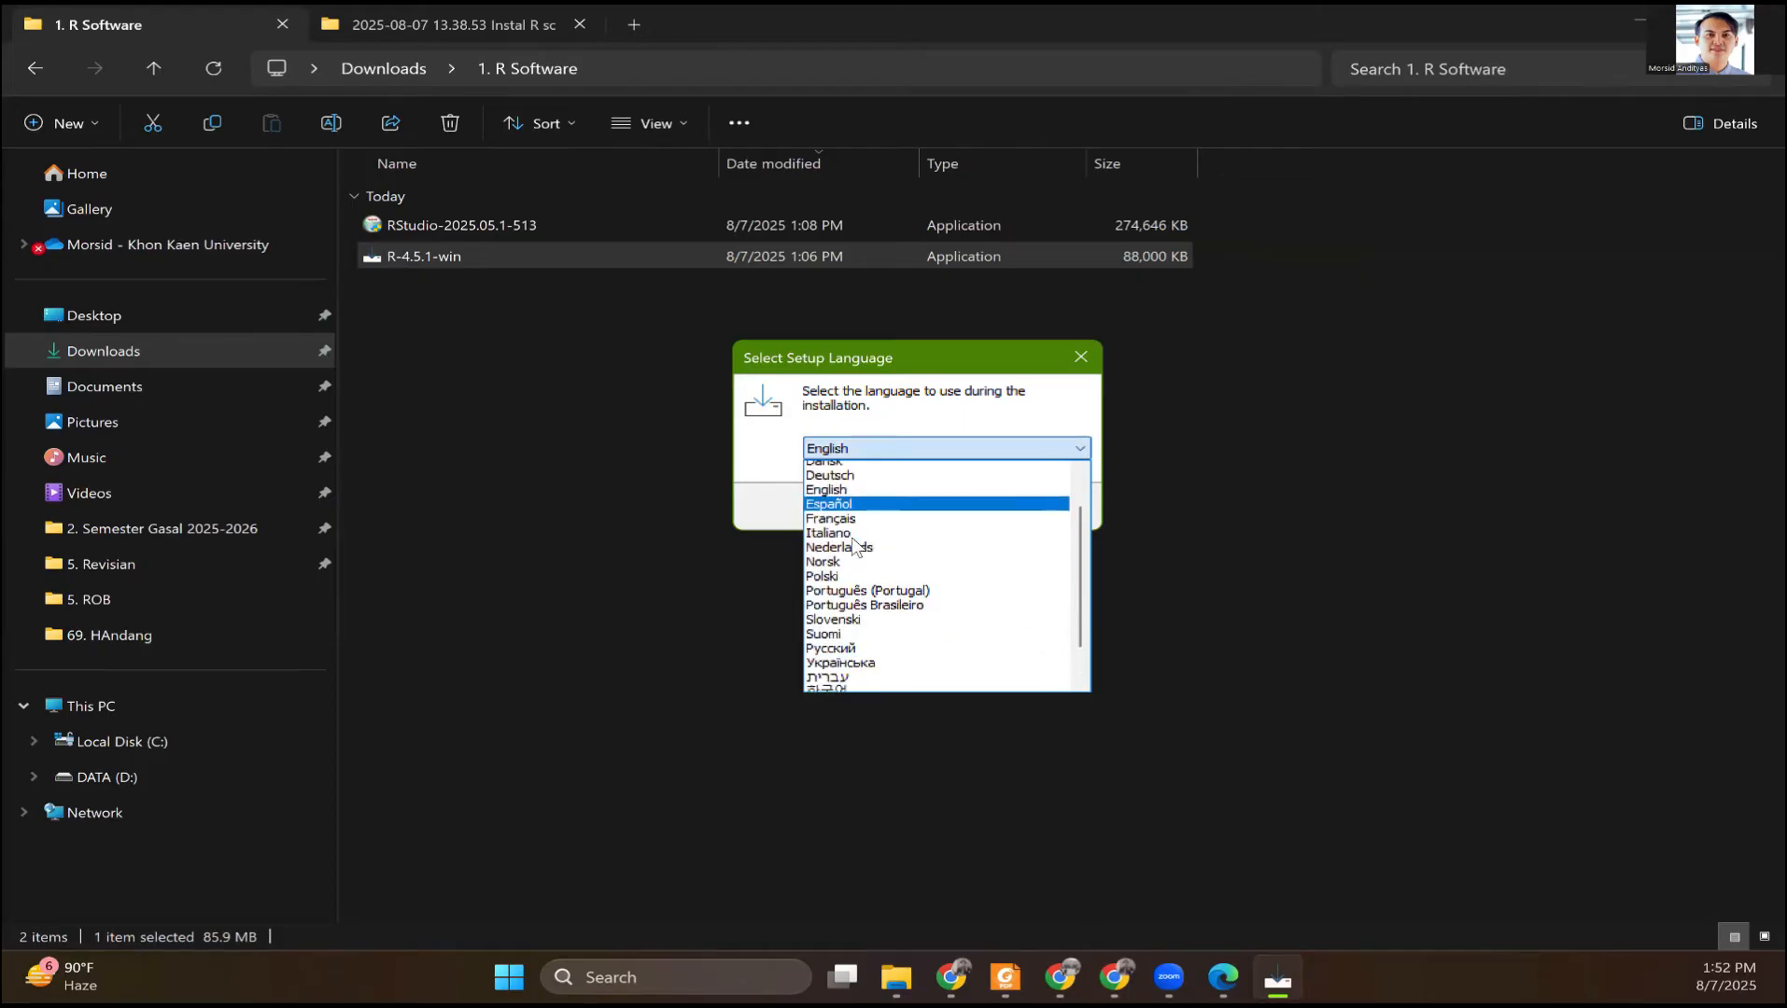
{"action": "scroll", "coordinate": [864, 537], "scroll_direction": "up", "scroll_amount": 3}
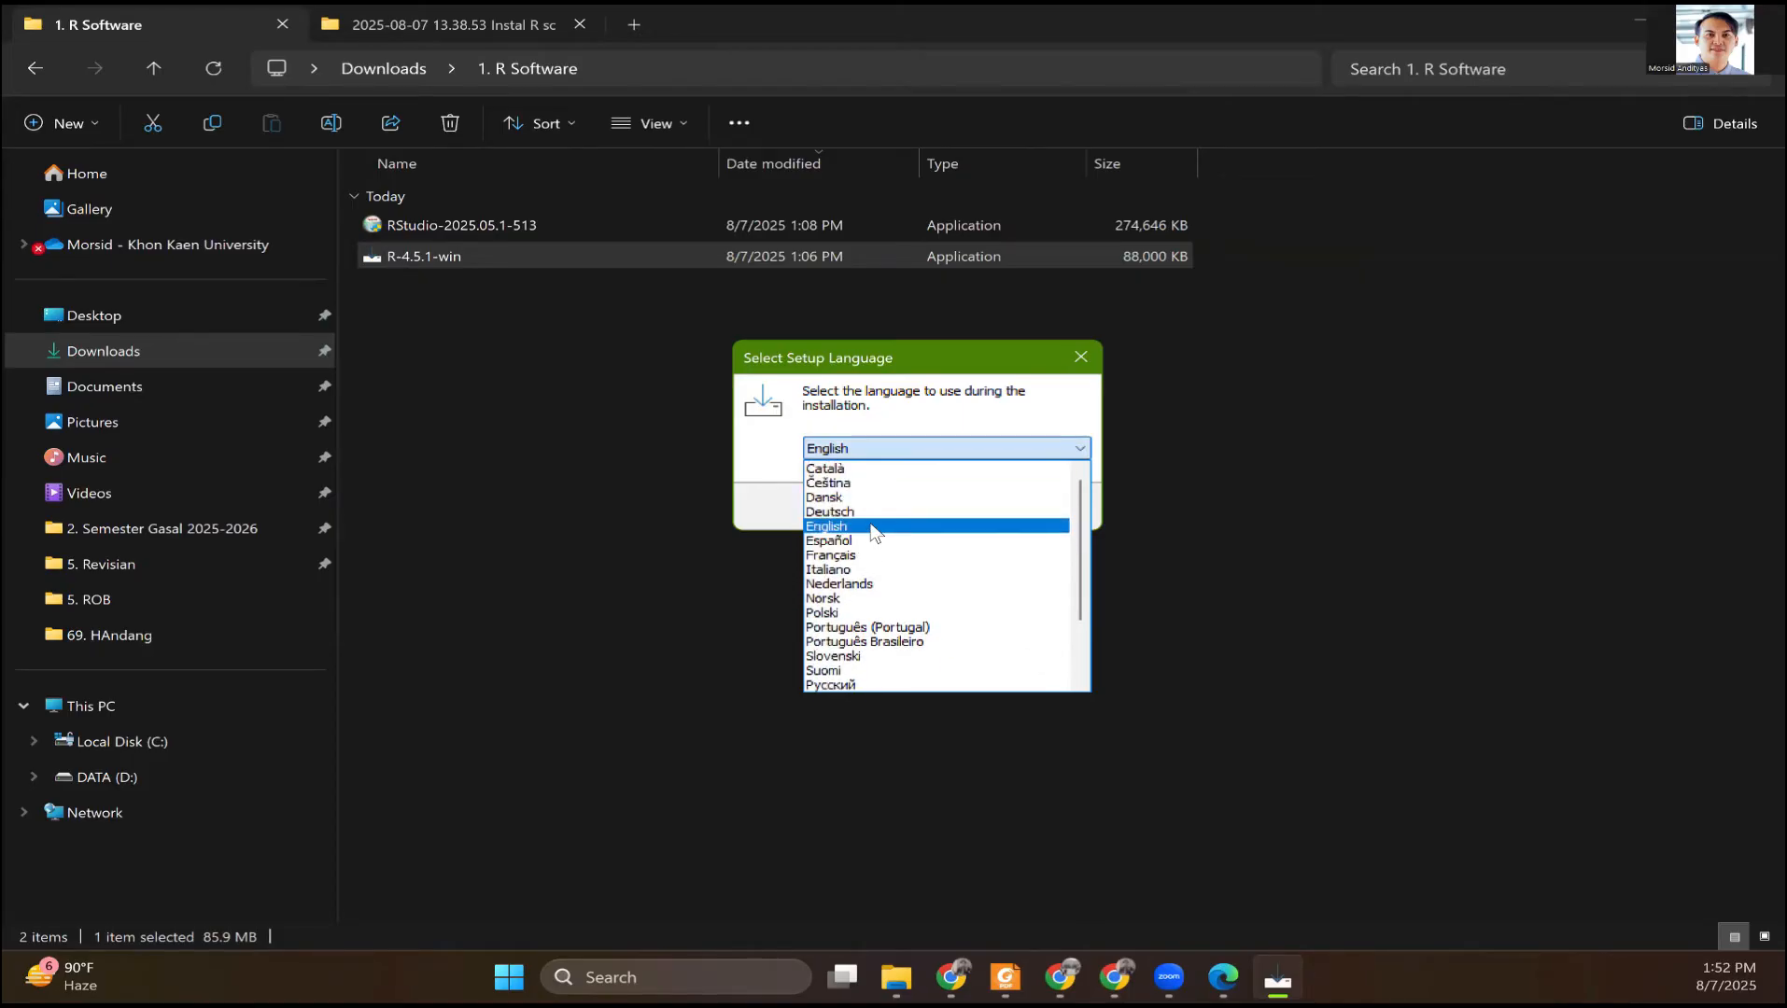
{"action": "left_click", "coordinate": [866, 460]}
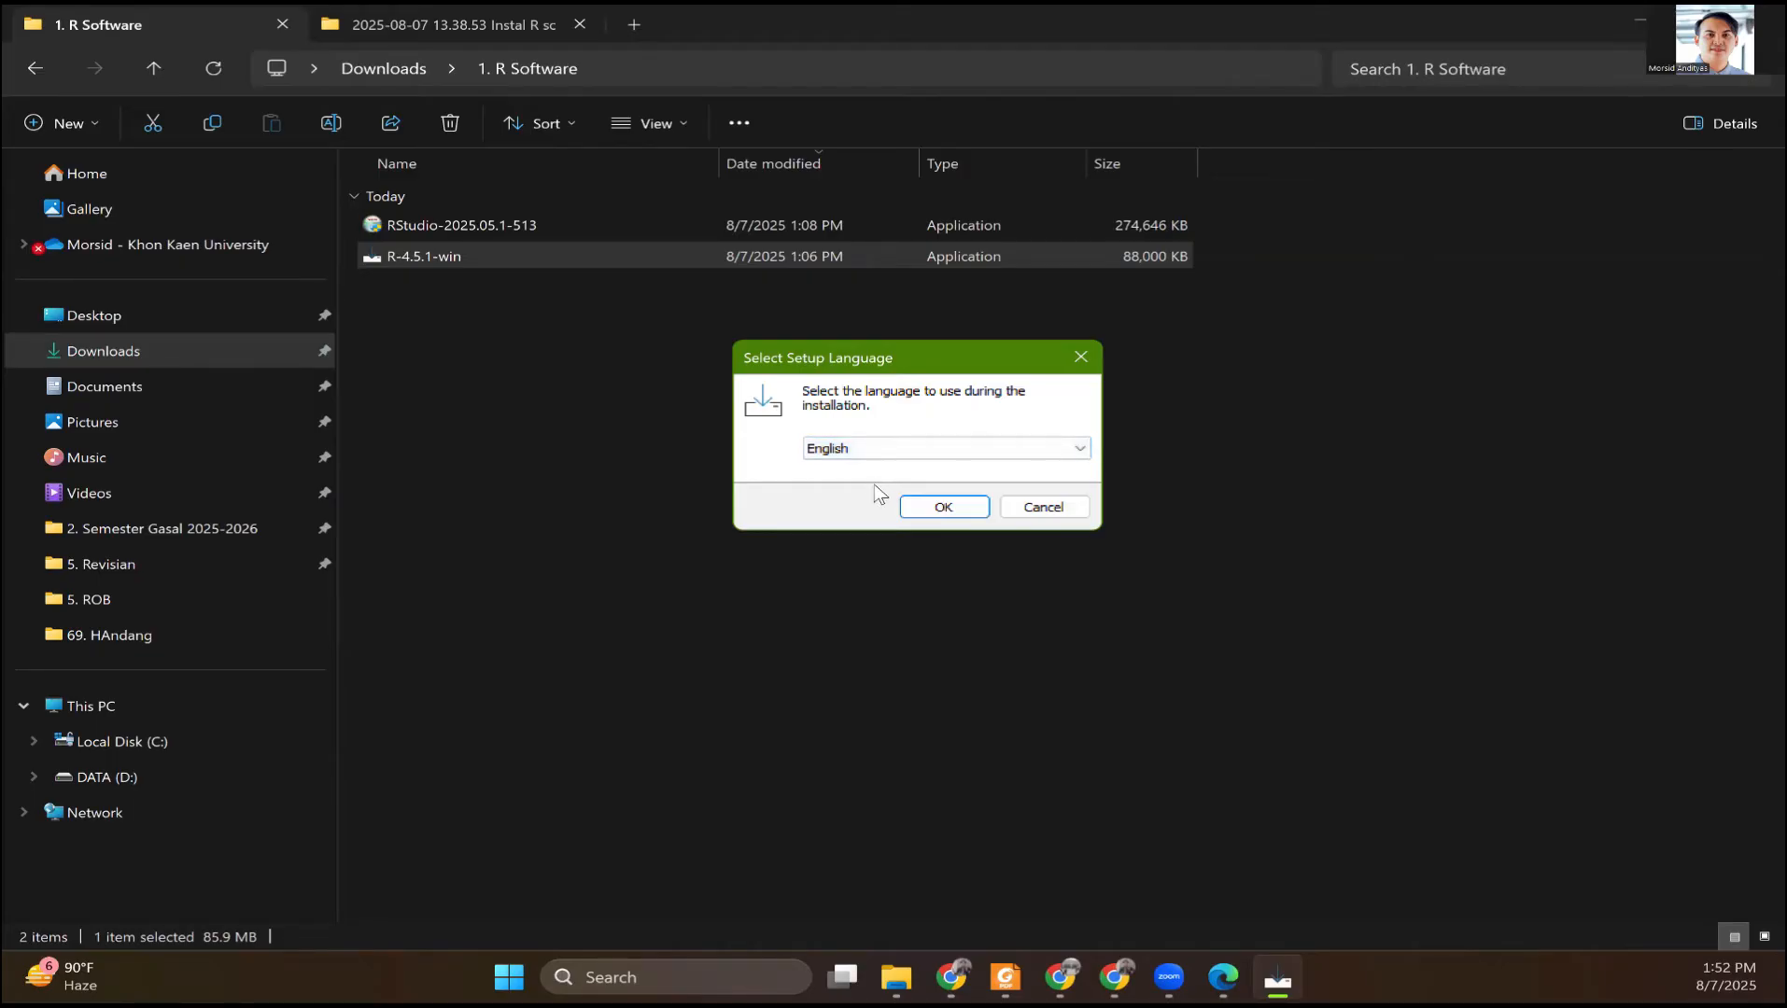
{"action": "left_click", "coordinate": [935, 506]}
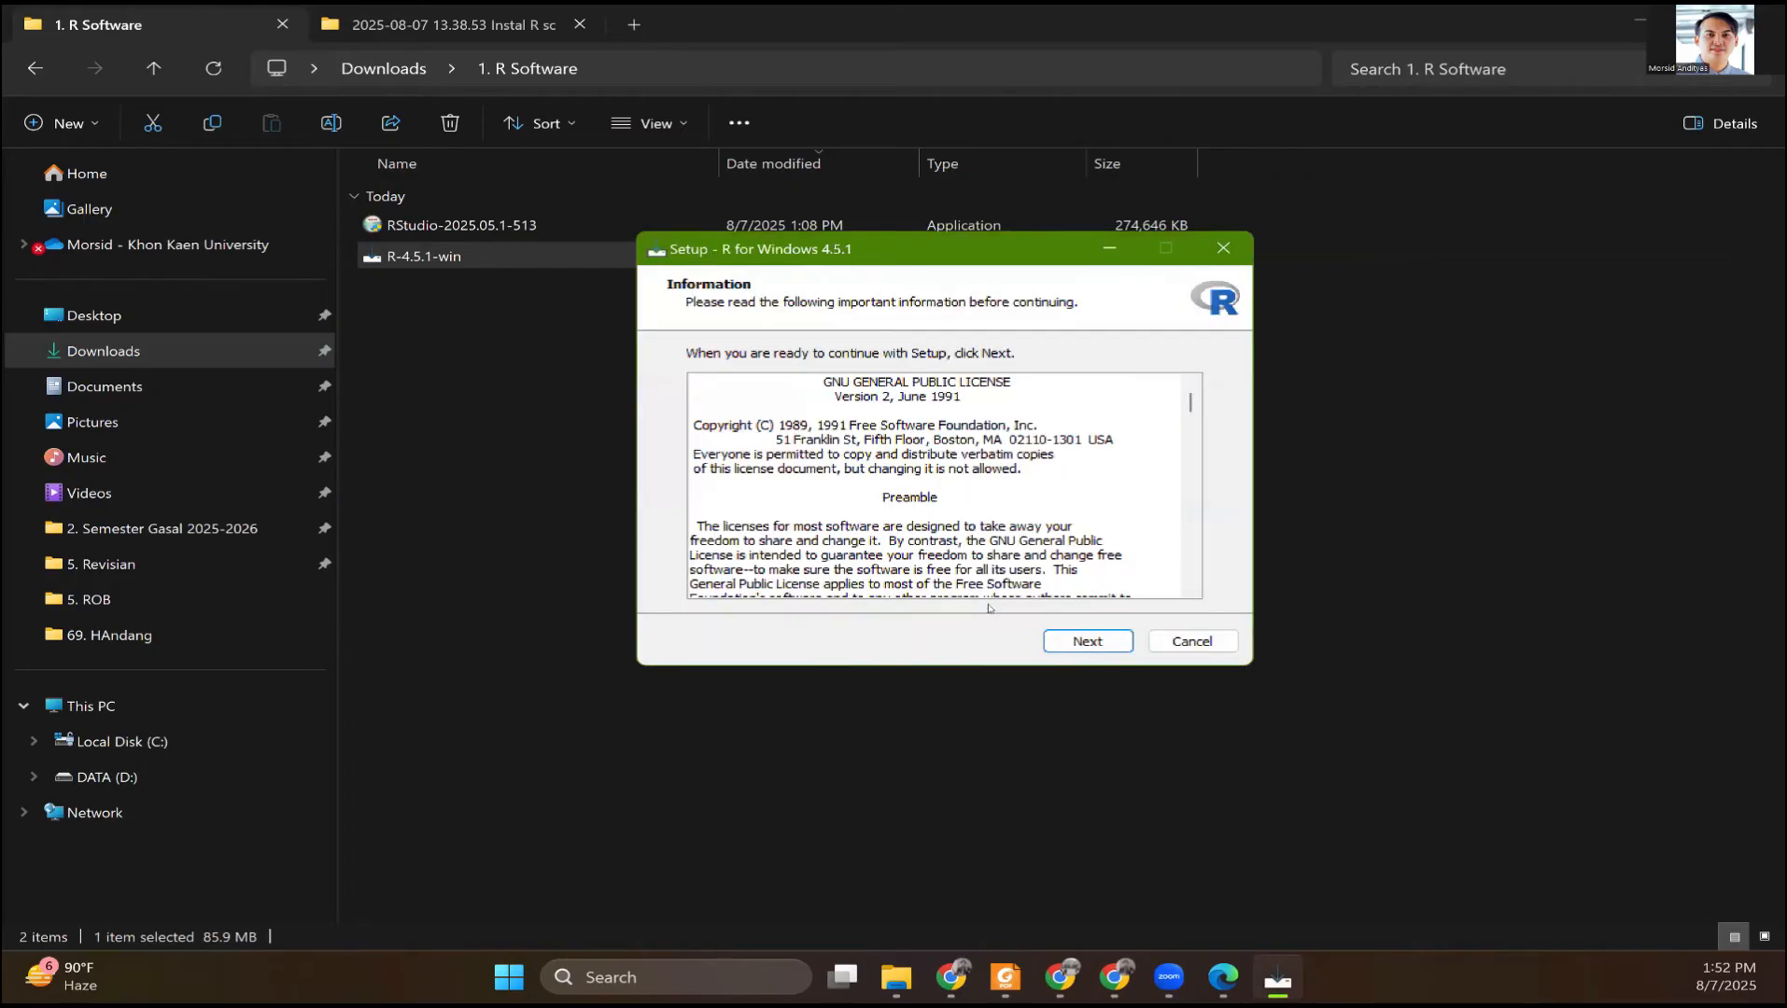
Read through the GNU license, continue, and accept installing R into the existing folder C:\Program Files\R\R-4.5.1
{"action": "scroll", "coordinate": [985, 518], "scroll_direction": "down", "scroll_amount": 15}
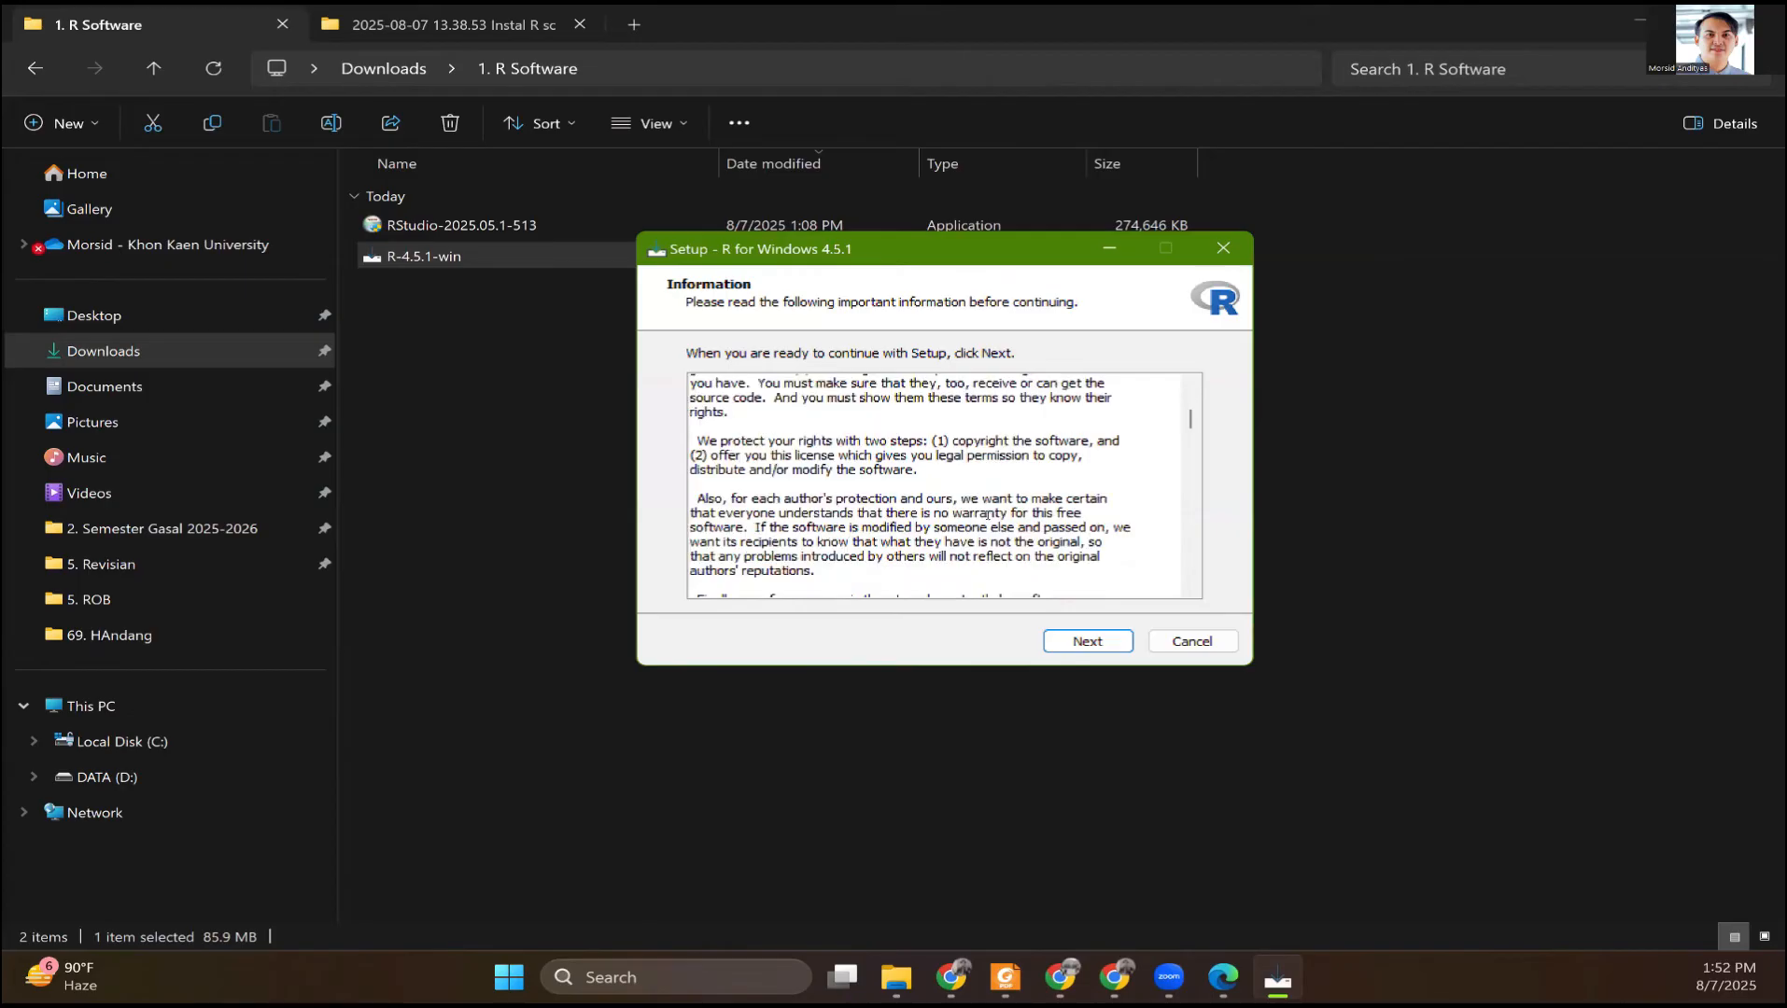
{"action": "scroll", "coordinate": [985, 521], "scroll_direction": "down", "scroll_amount": 15}
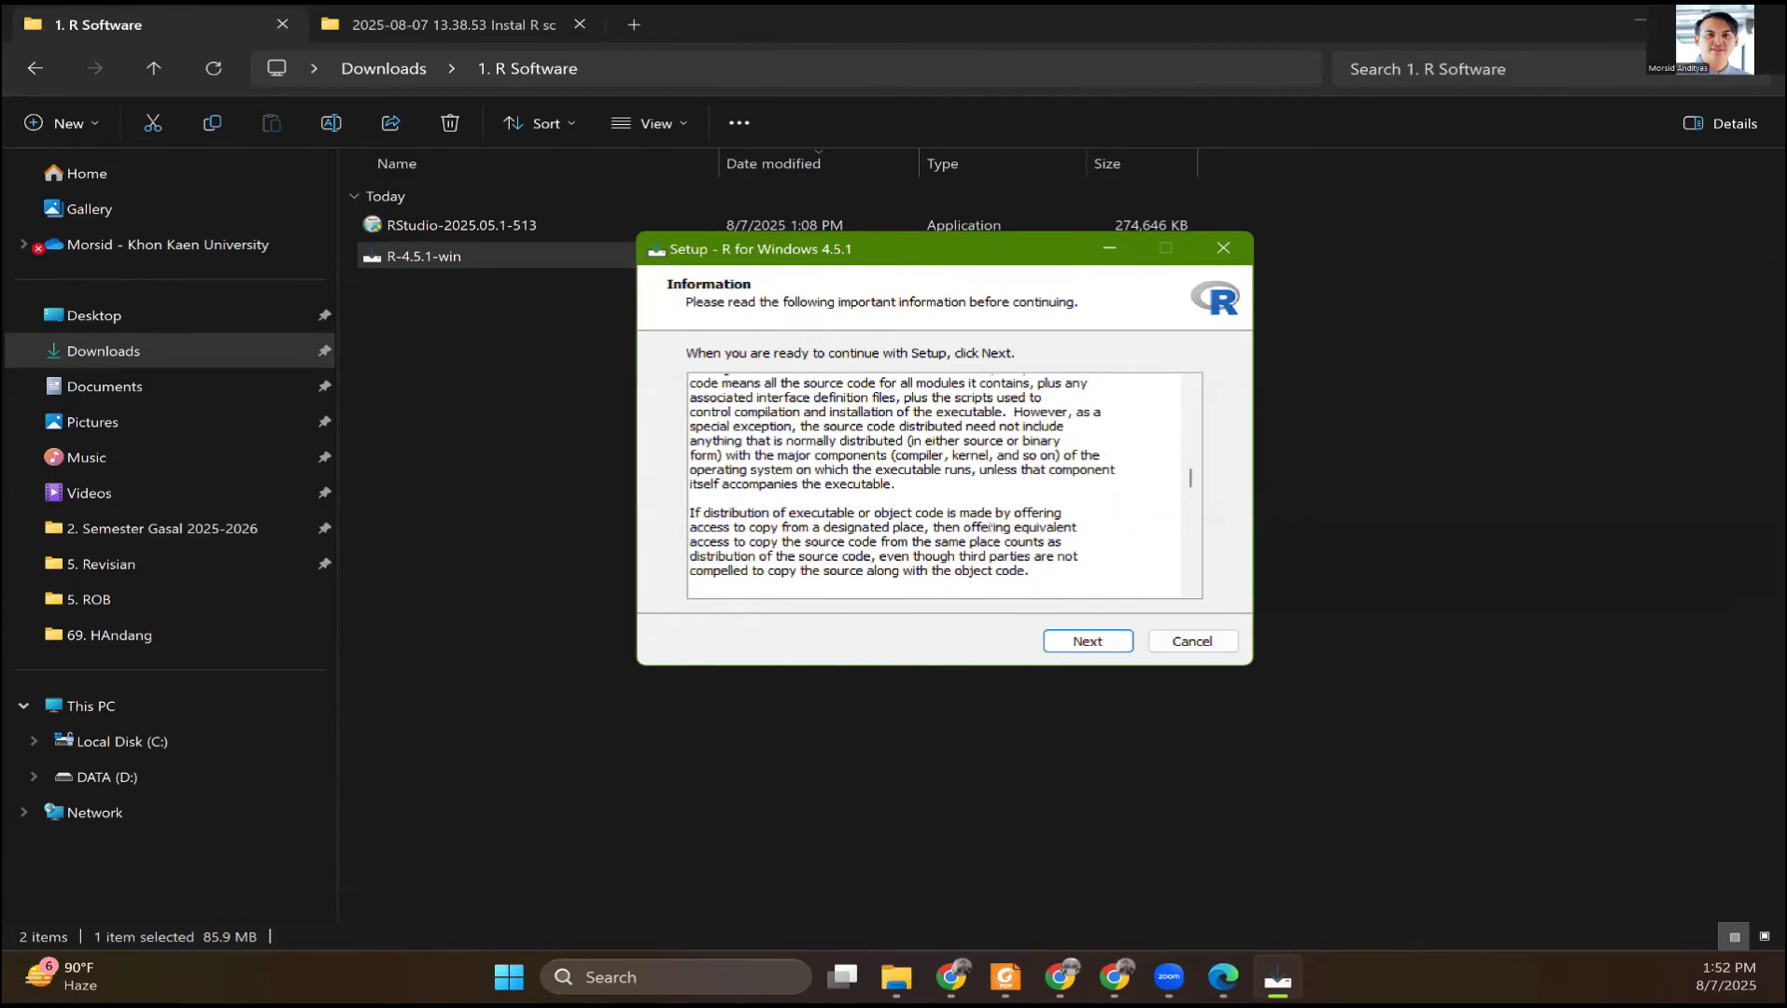
{"action": "scroll", "coordinate": [992, 539], "scroll_direction": "down", "scroll_amount": 15}
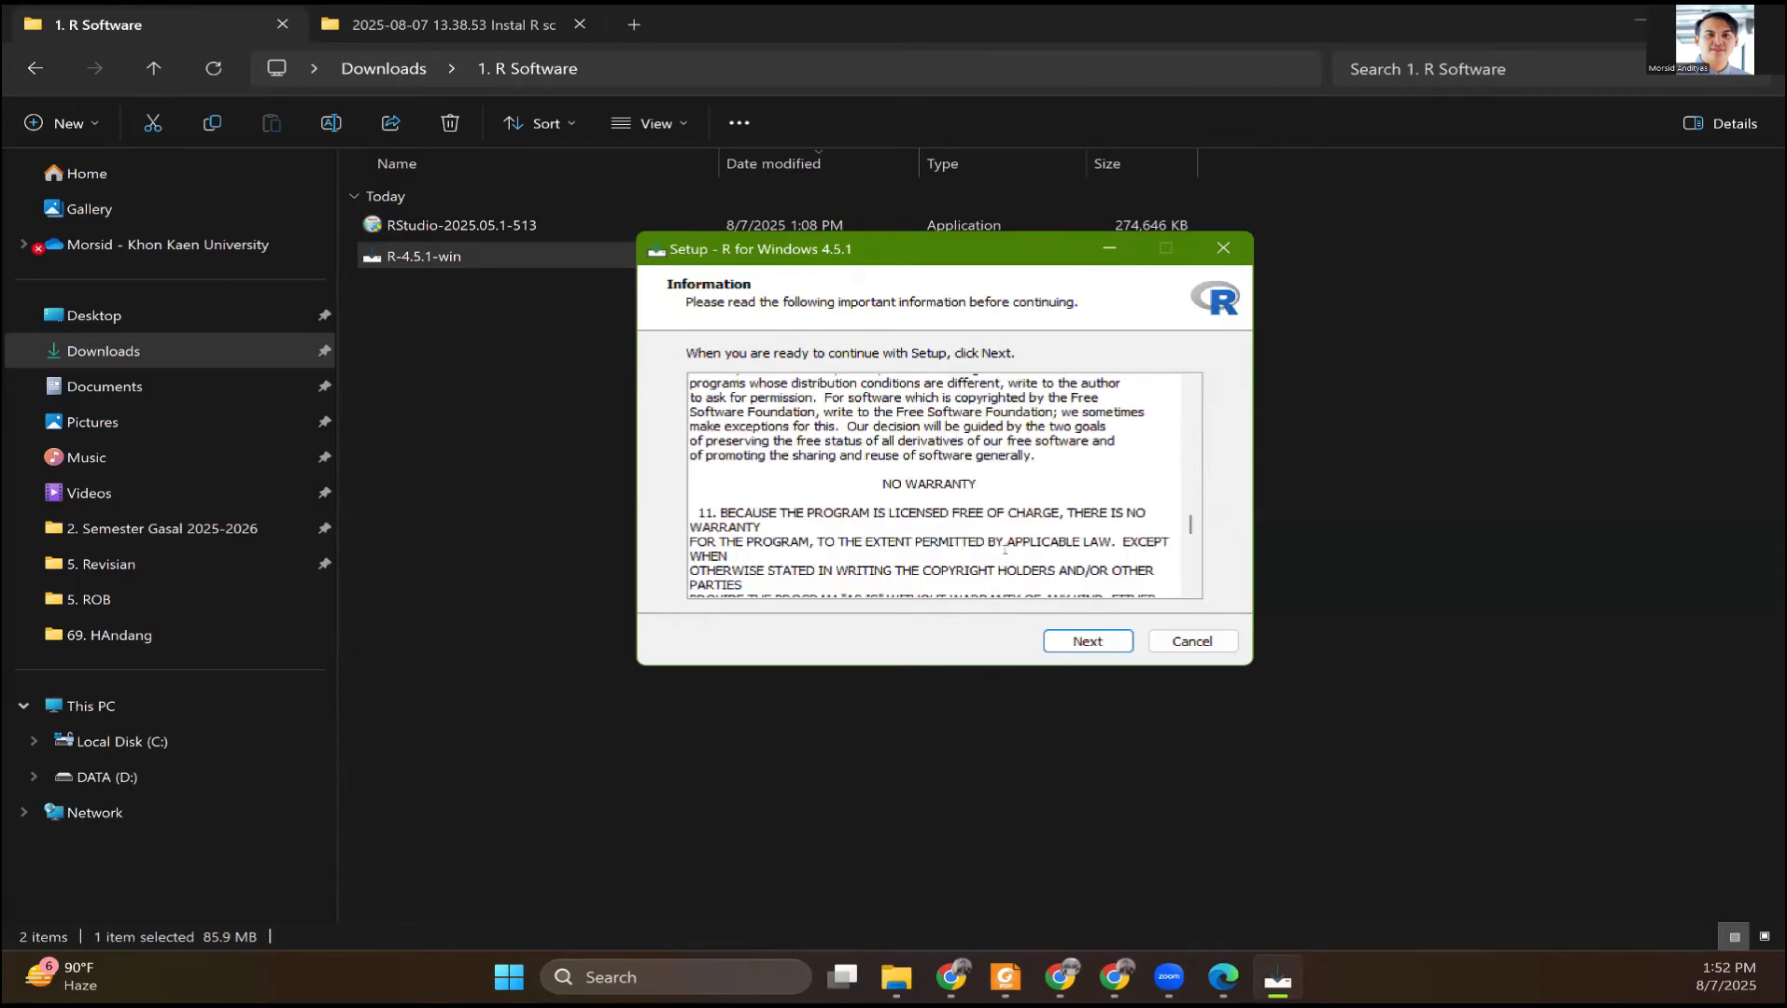
{"action": "left_click", "coordinate": [1086, 641]}
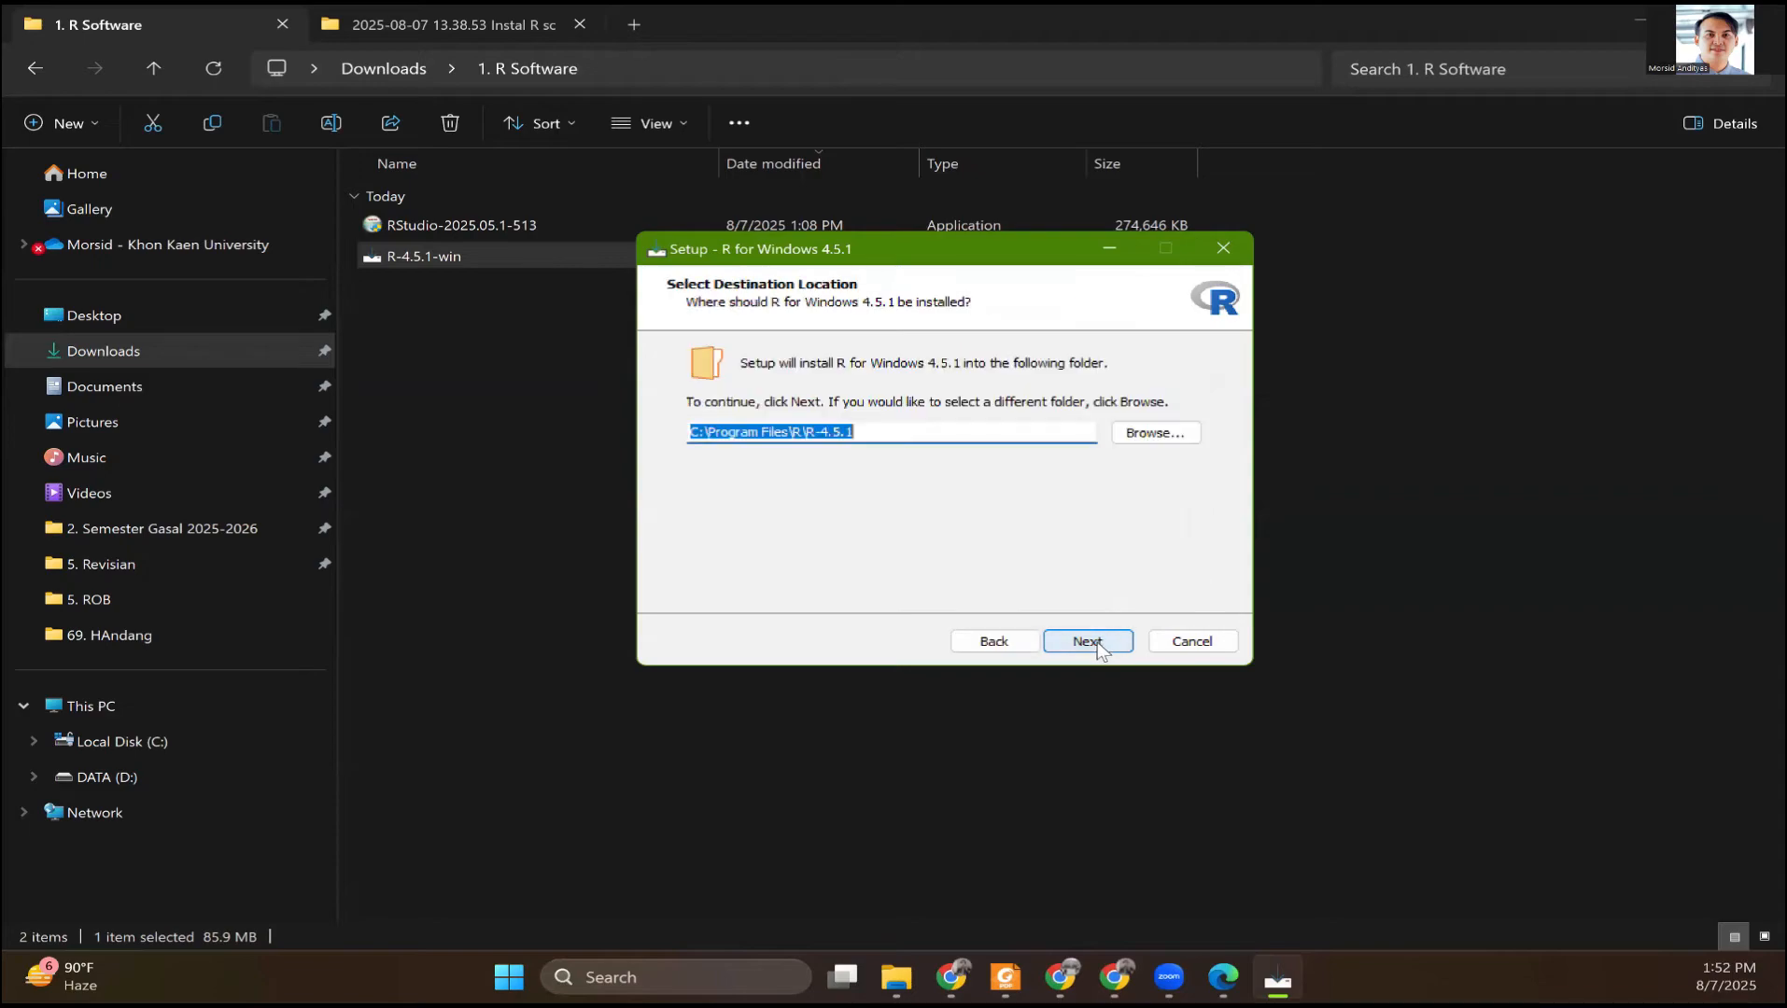
{"action": "left_click", "coordinate": [1097, 643]}
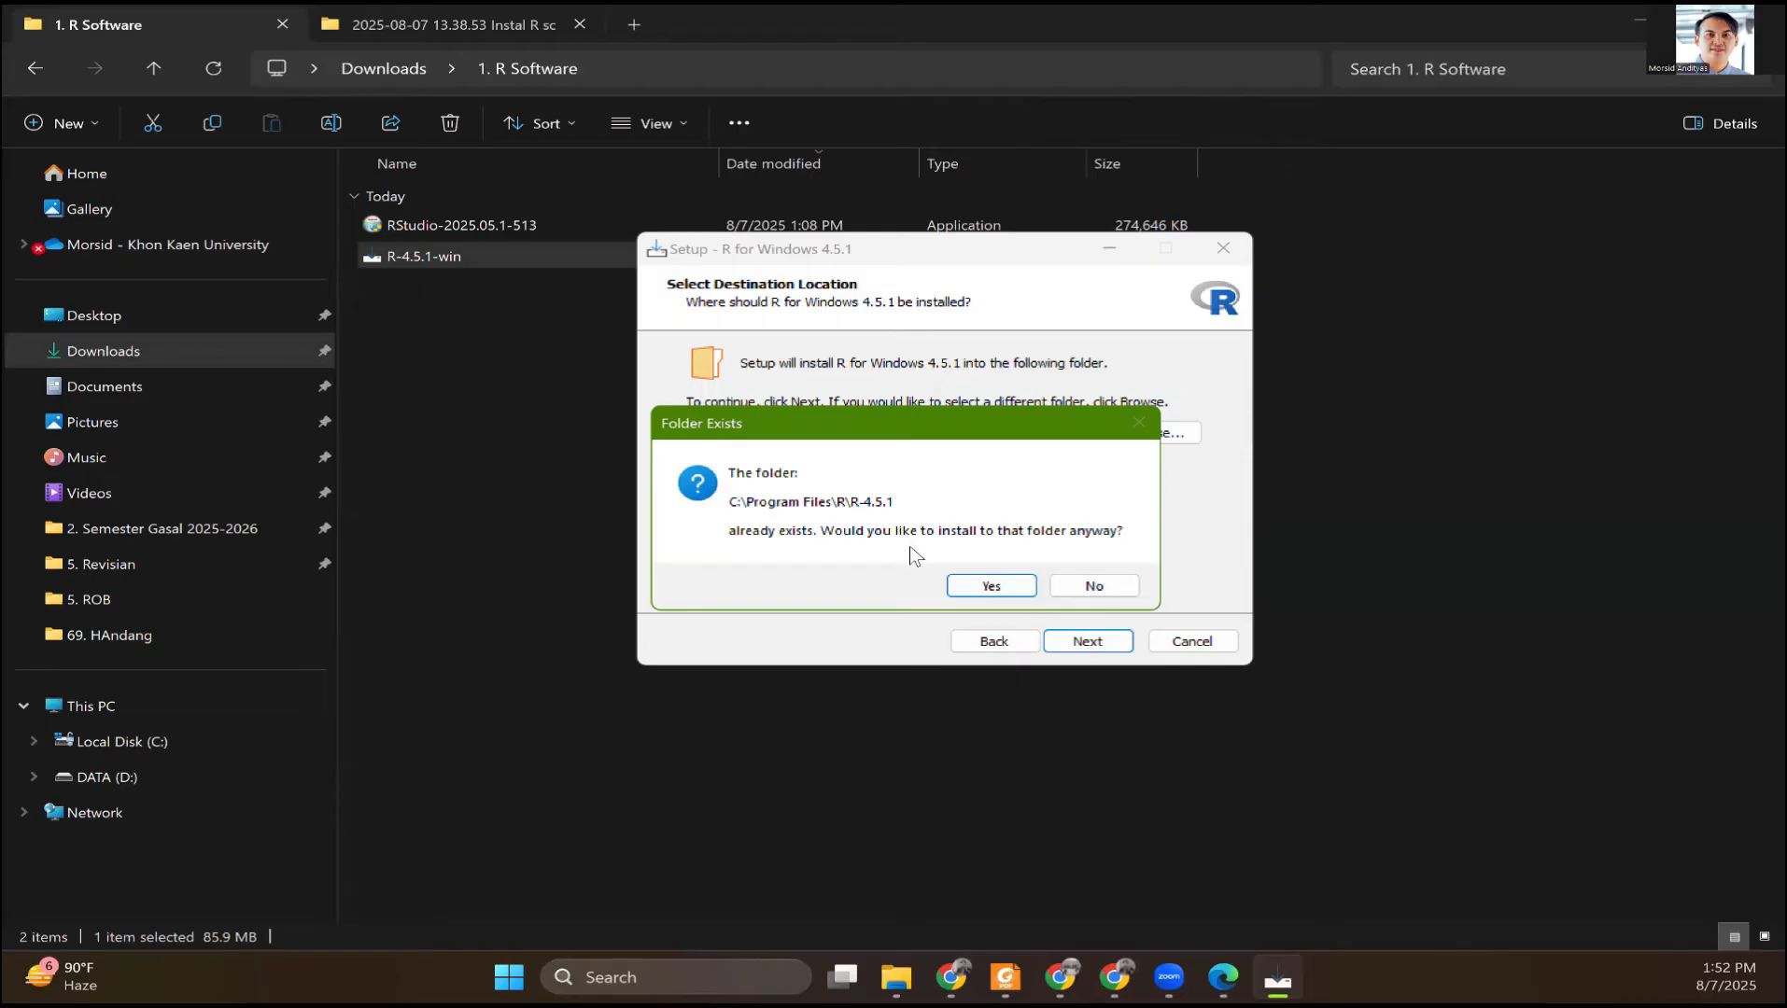
{"action": "left_click", "coordinate": [981, 590]}
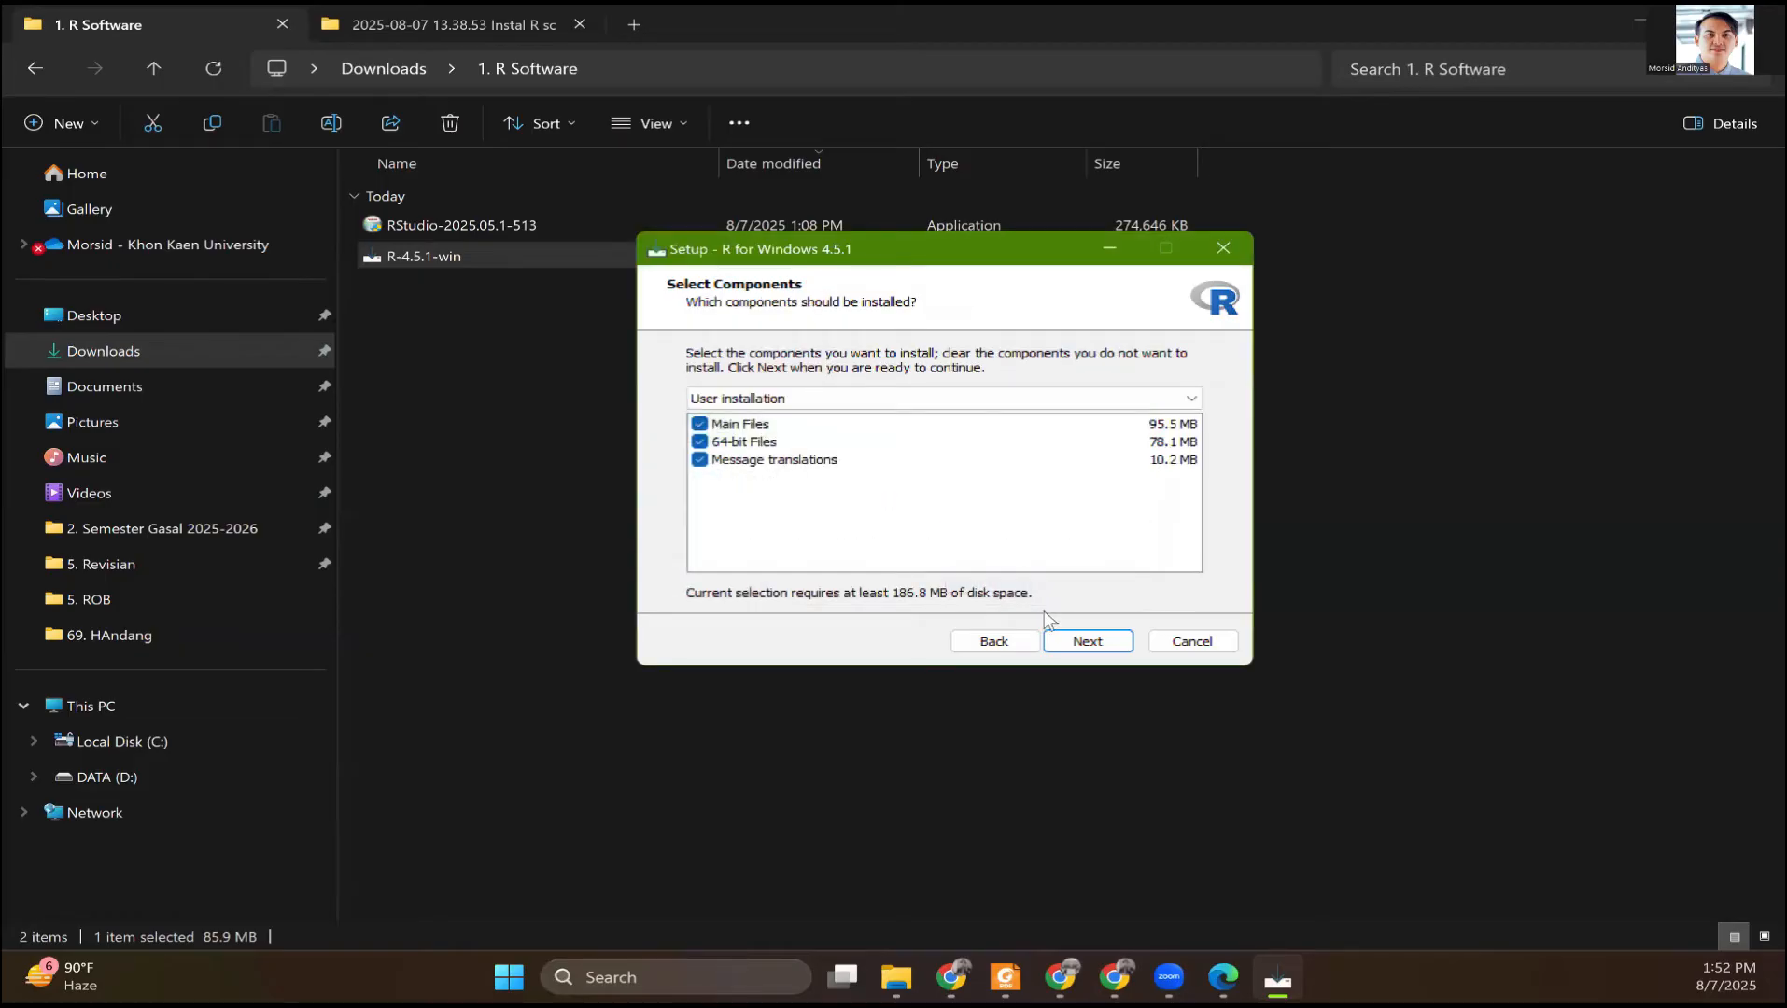
Install R 4.5.1 with the default components, startup options and additional tasks, and finish the setup
{"action": "left_click", "coordinate": [1083, 644]}
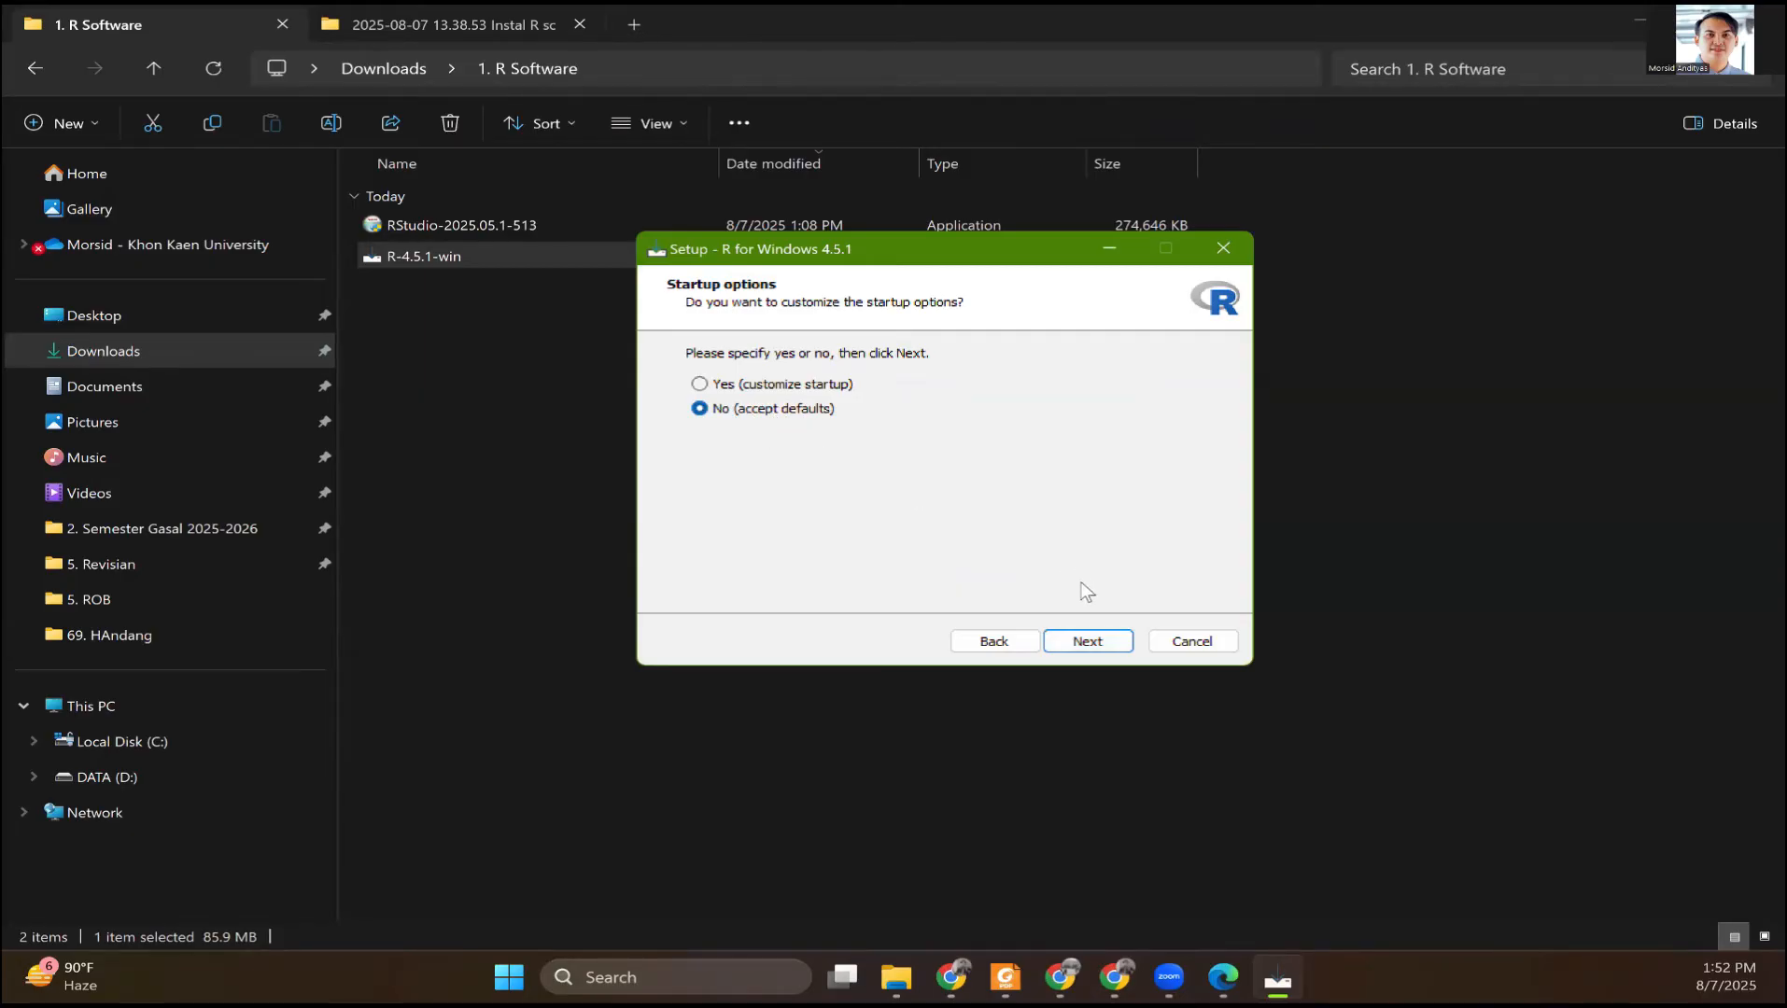
{"action": "left_click", "coordinate": [1085, 644]}
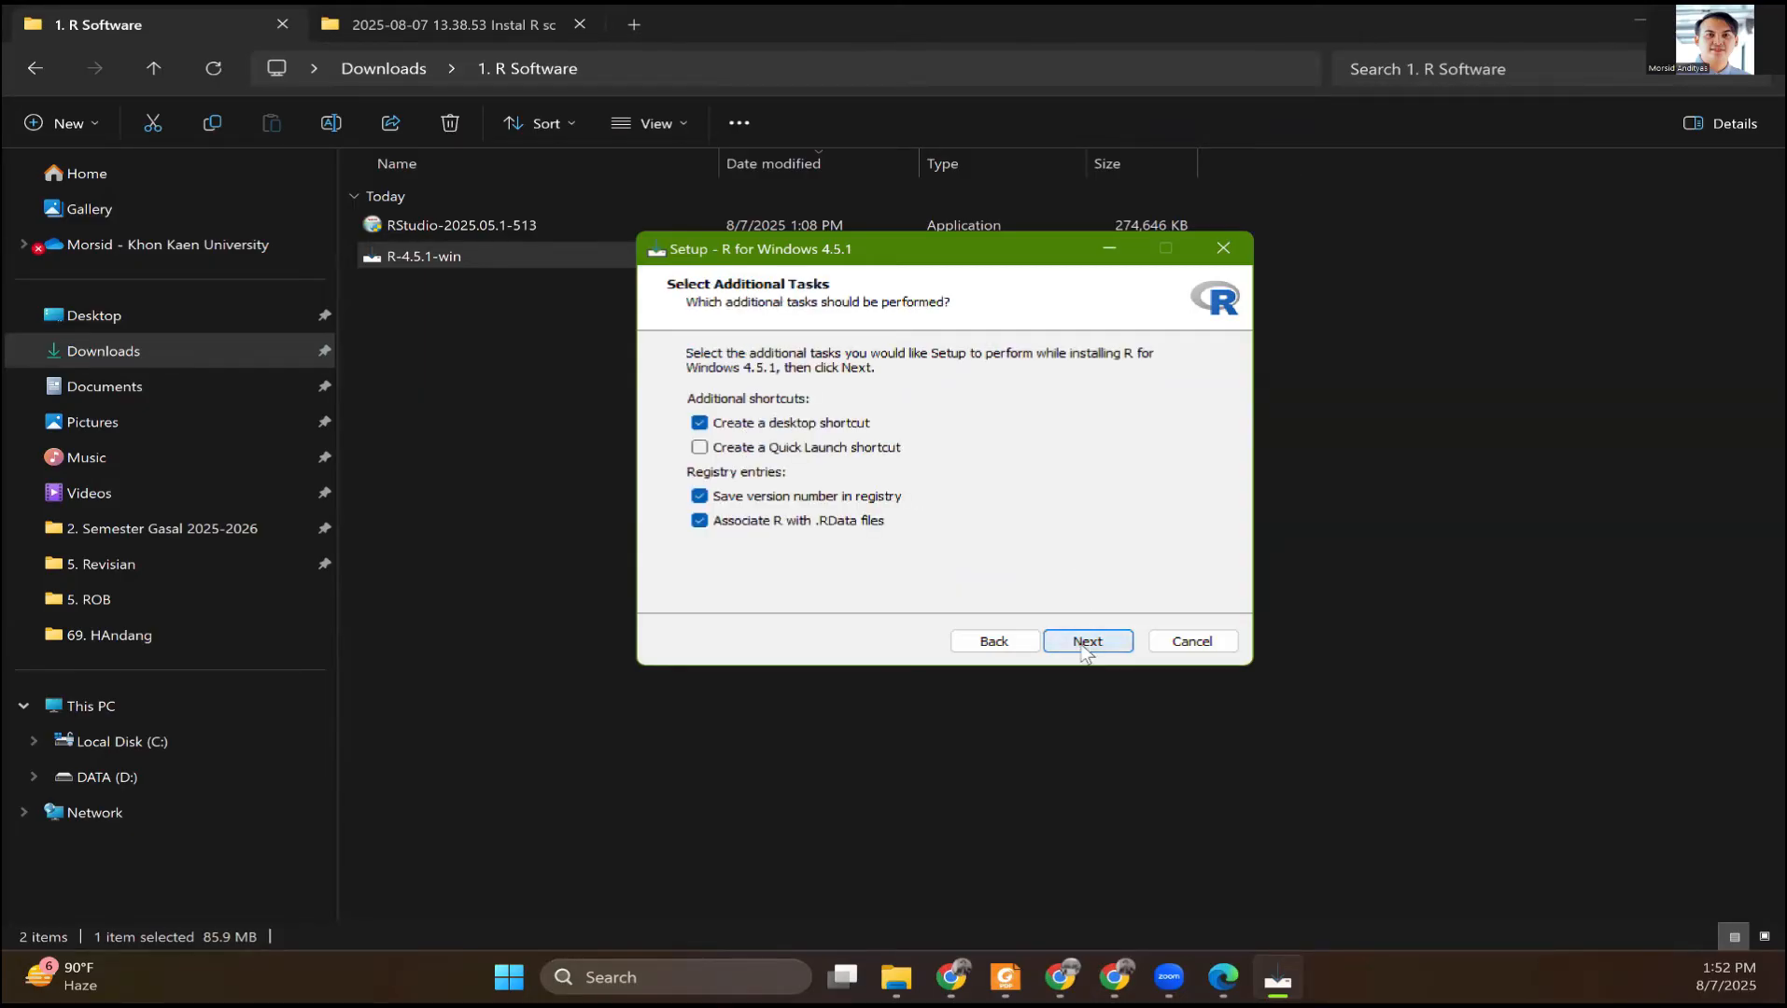
{"action": "left_click", "coordinate": [1085, 645]}
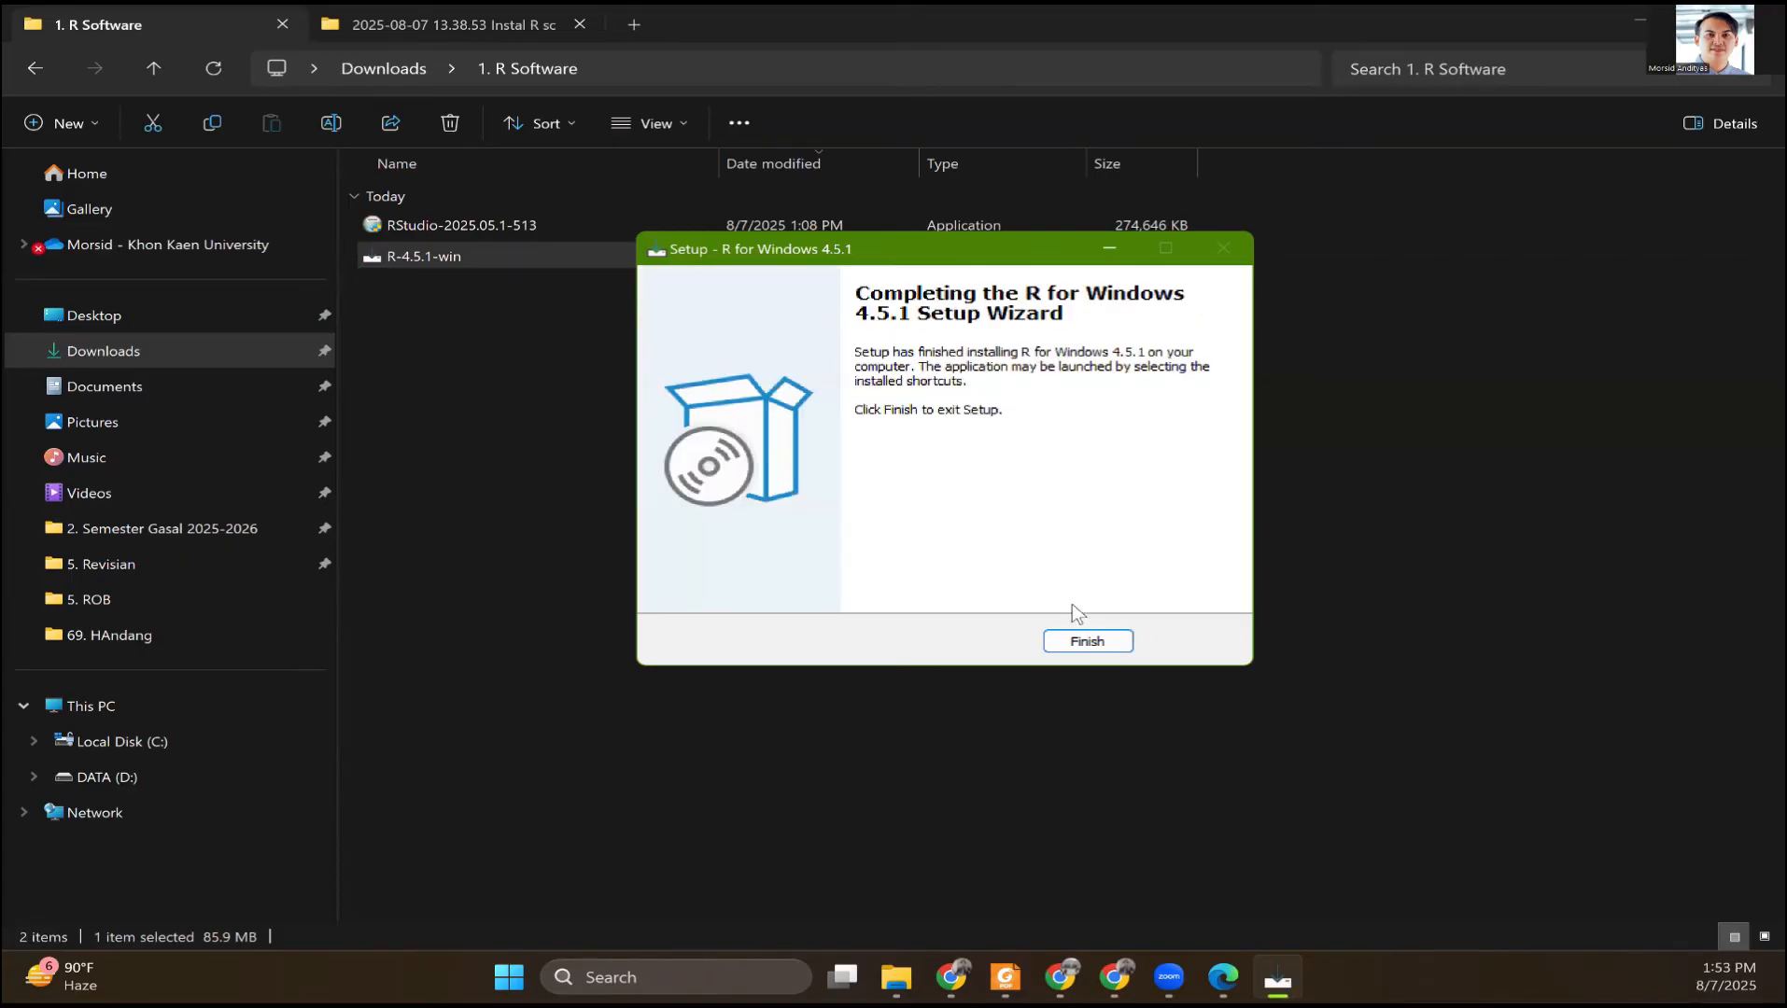
{"action": "left_click", "coordinate": [1087, 642]}
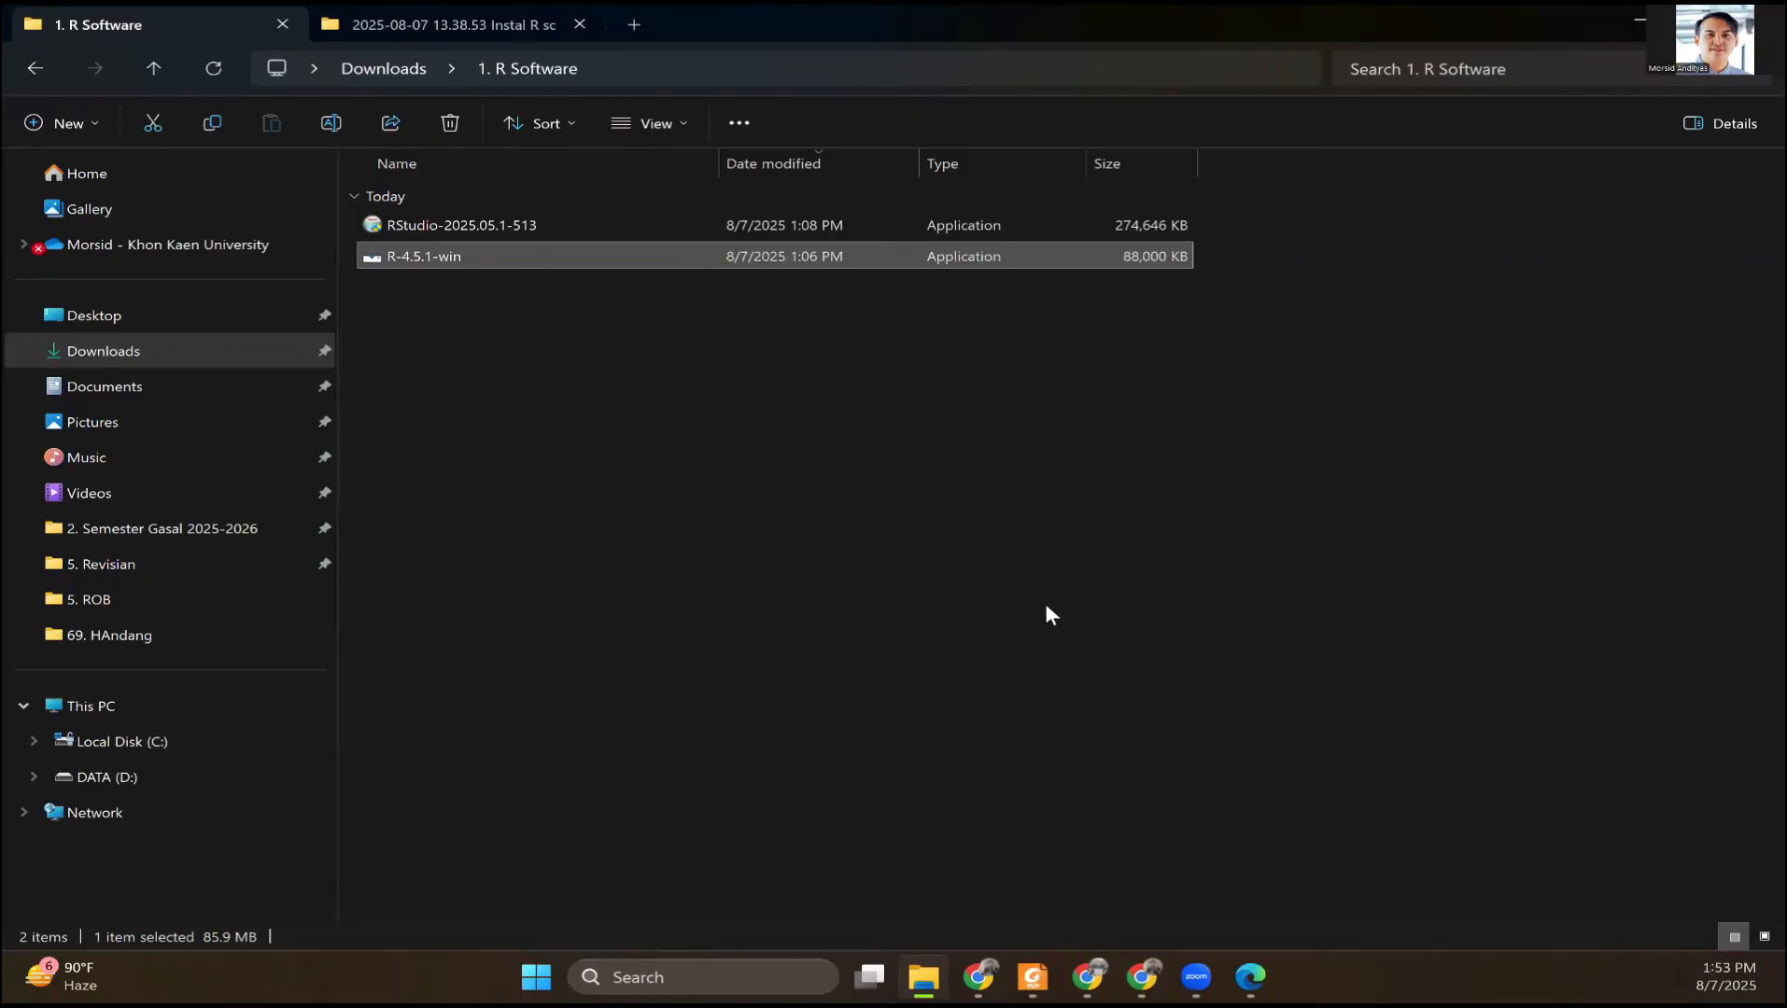
Launch the RStudio-2025.05.1-513 installer, install RStudio into C:\Program Files\RStudio and finish the setup
{"action": "left_click", "coordinate": [458, 231]}
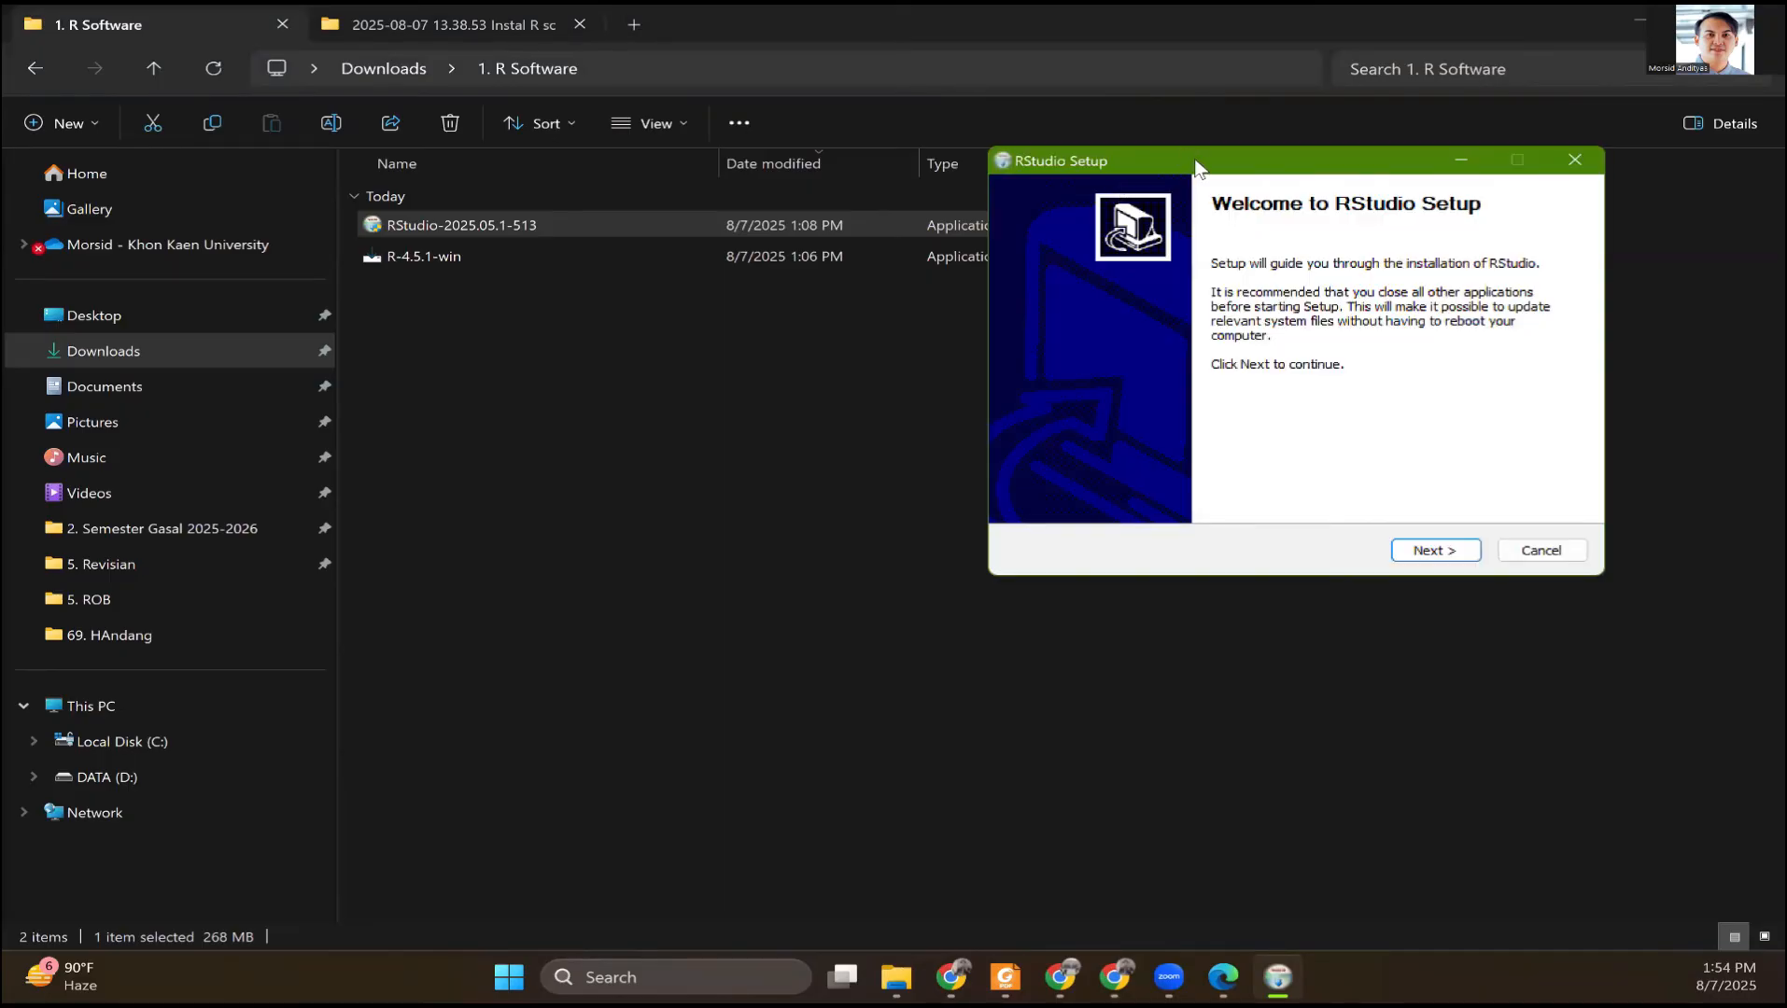
{"action": "left_click_drag", "start_coordinate": [1195, 168], "coordinate": [852, 321]}
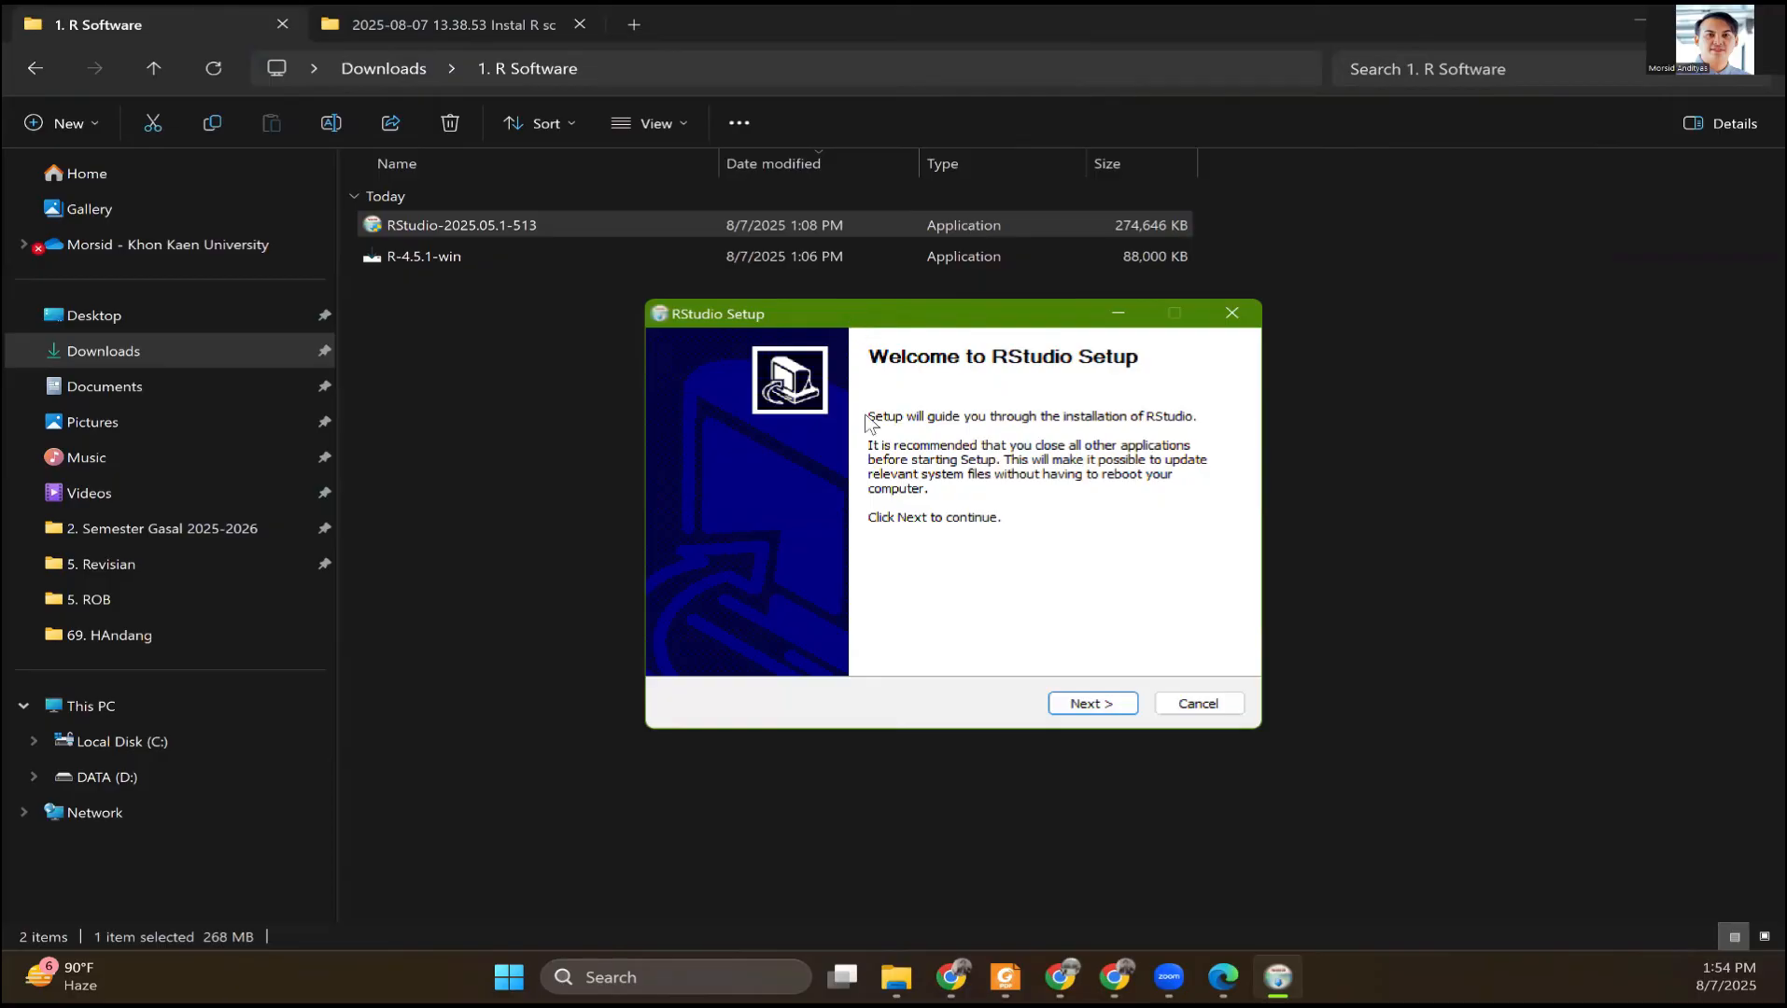
{"action": "left_click", "coordinate": [1087, 706]}
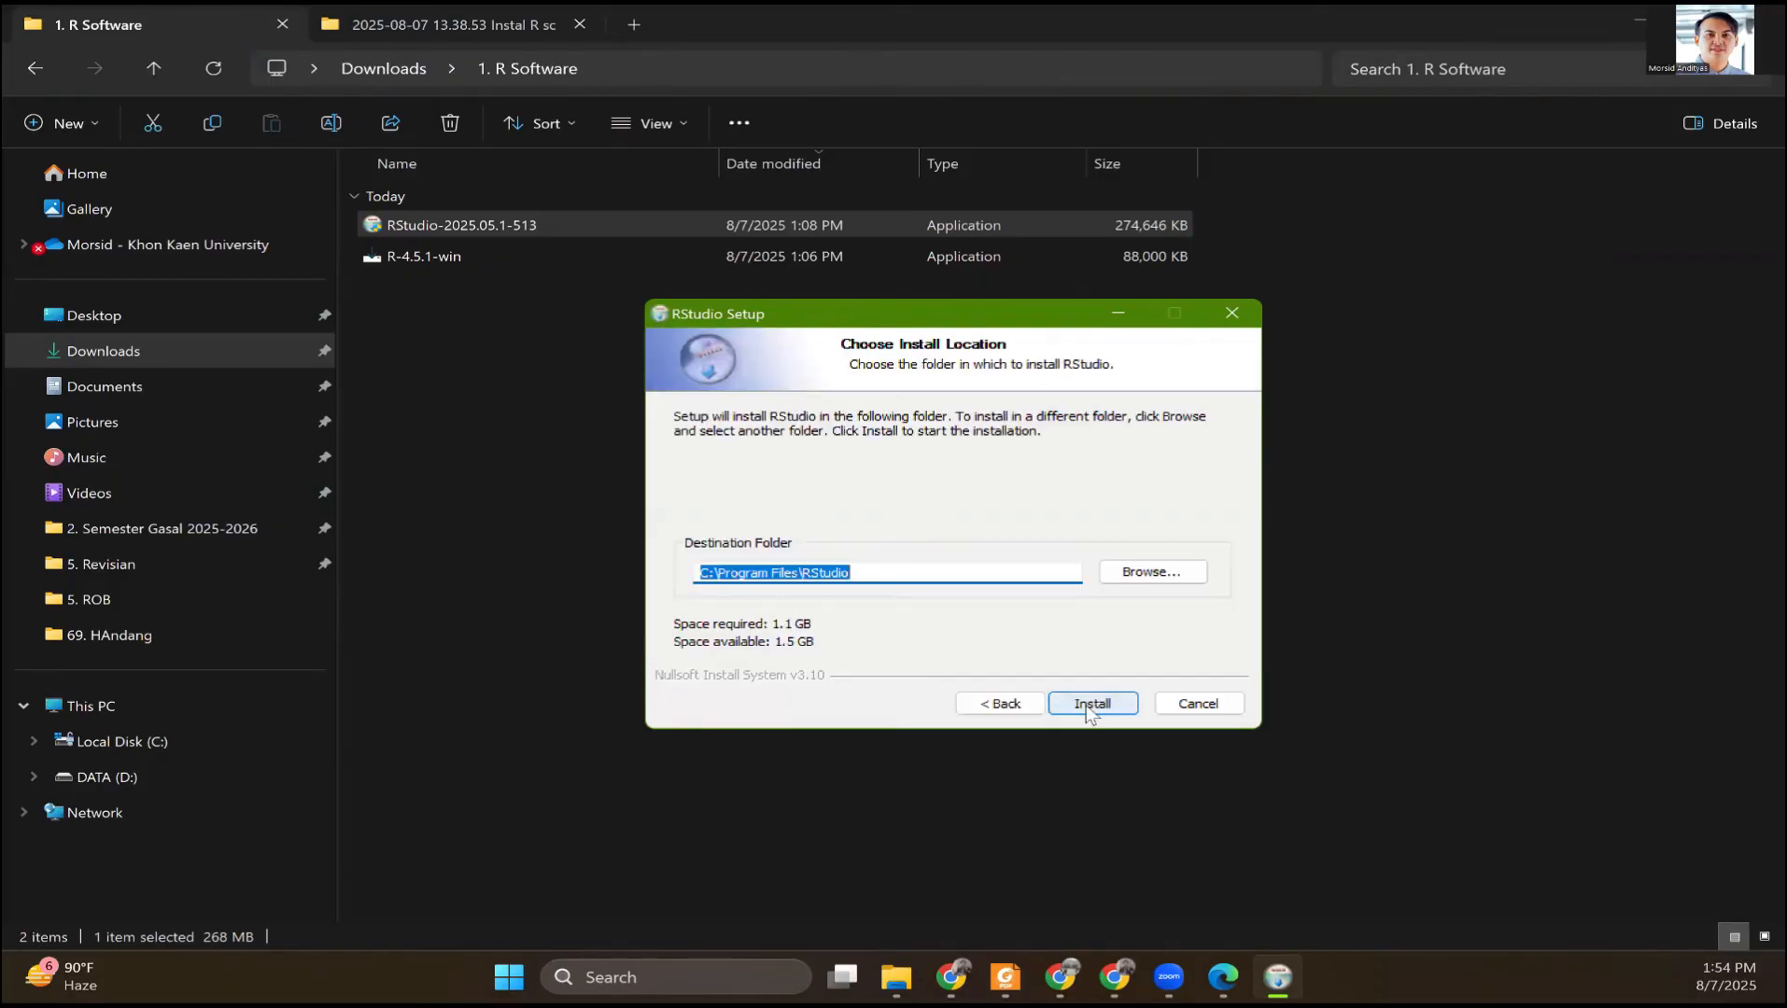
{"action": "left_click", "coordinate": [1090, 704]}
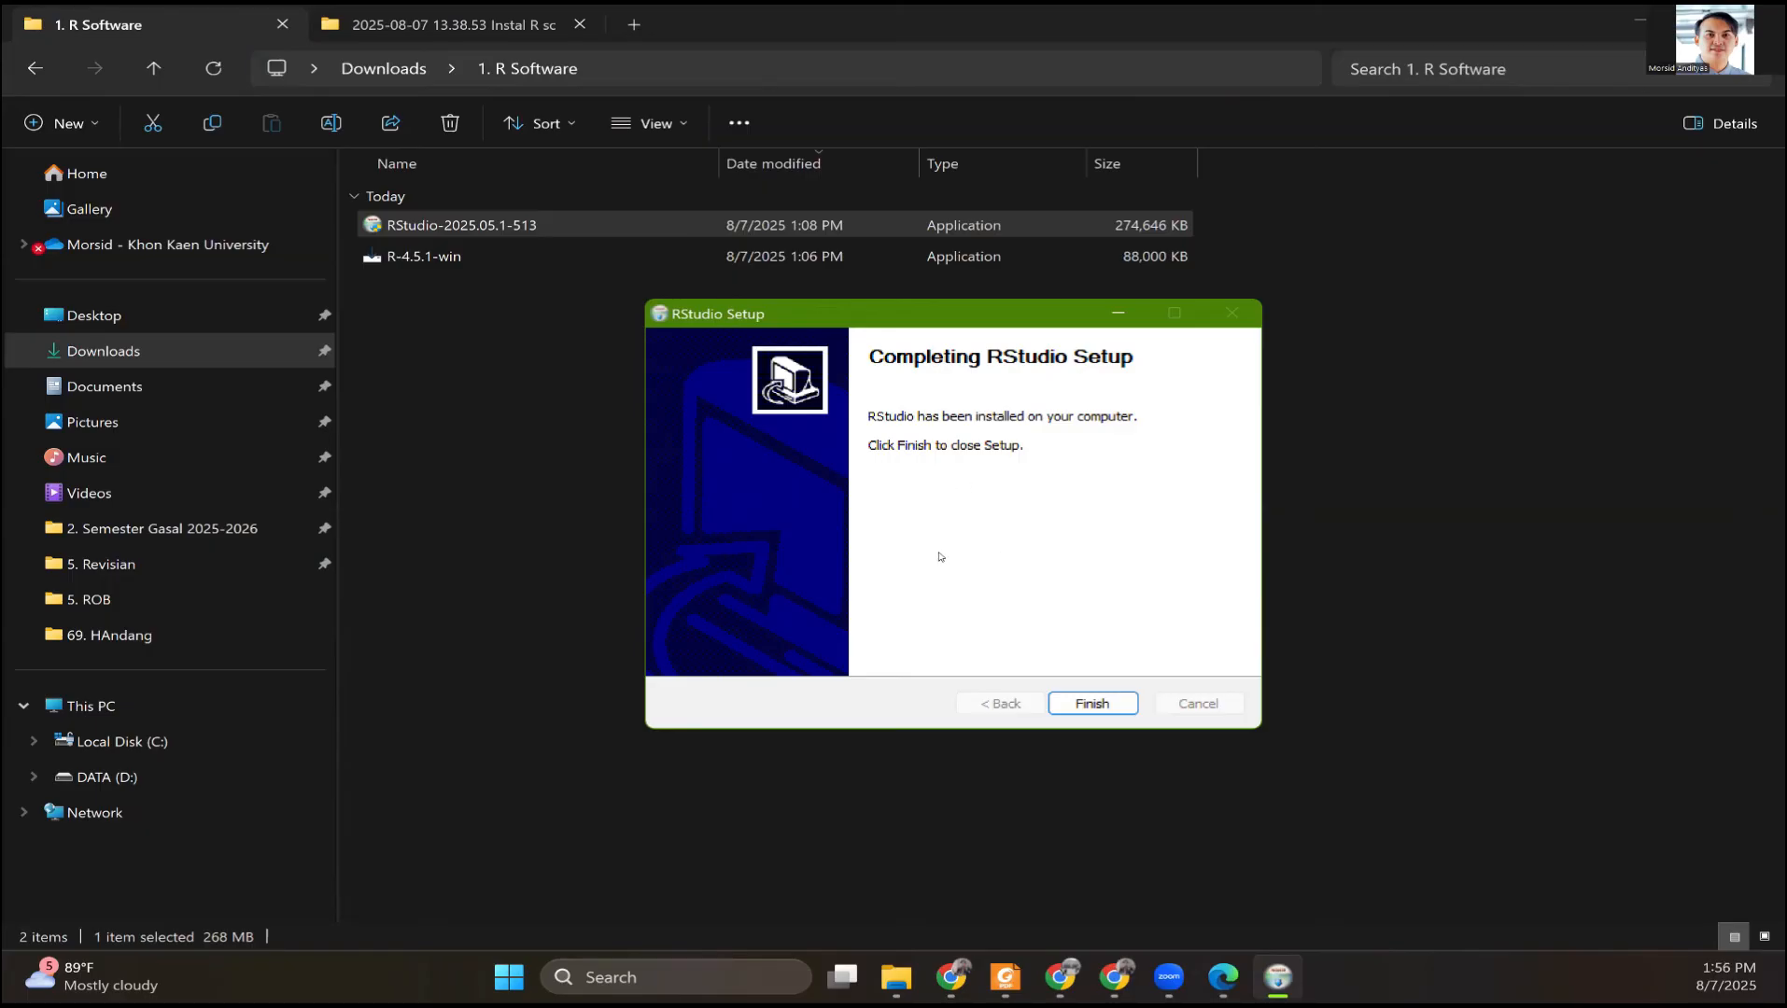
{"action": "left_click", "coordinate": [1088, 705]}
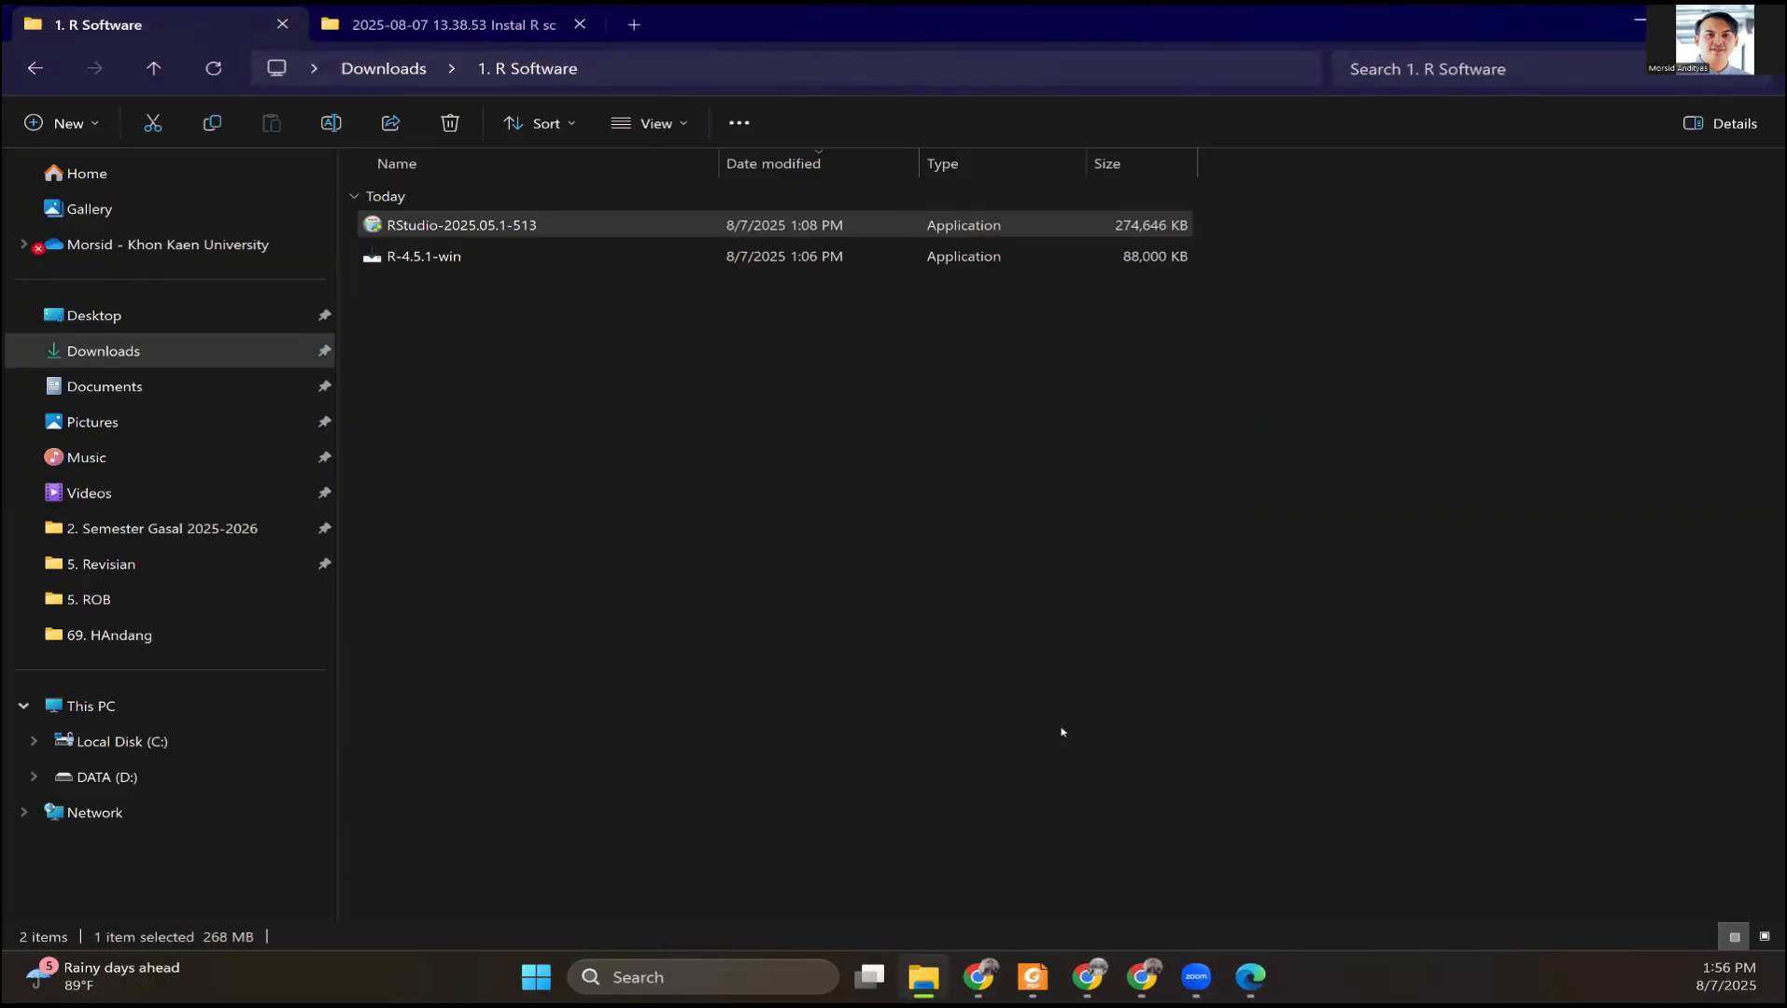
Search Windows for "rStudio" and open the RStudio app
{"action": "left_click", "coordinate": [709, 980]}
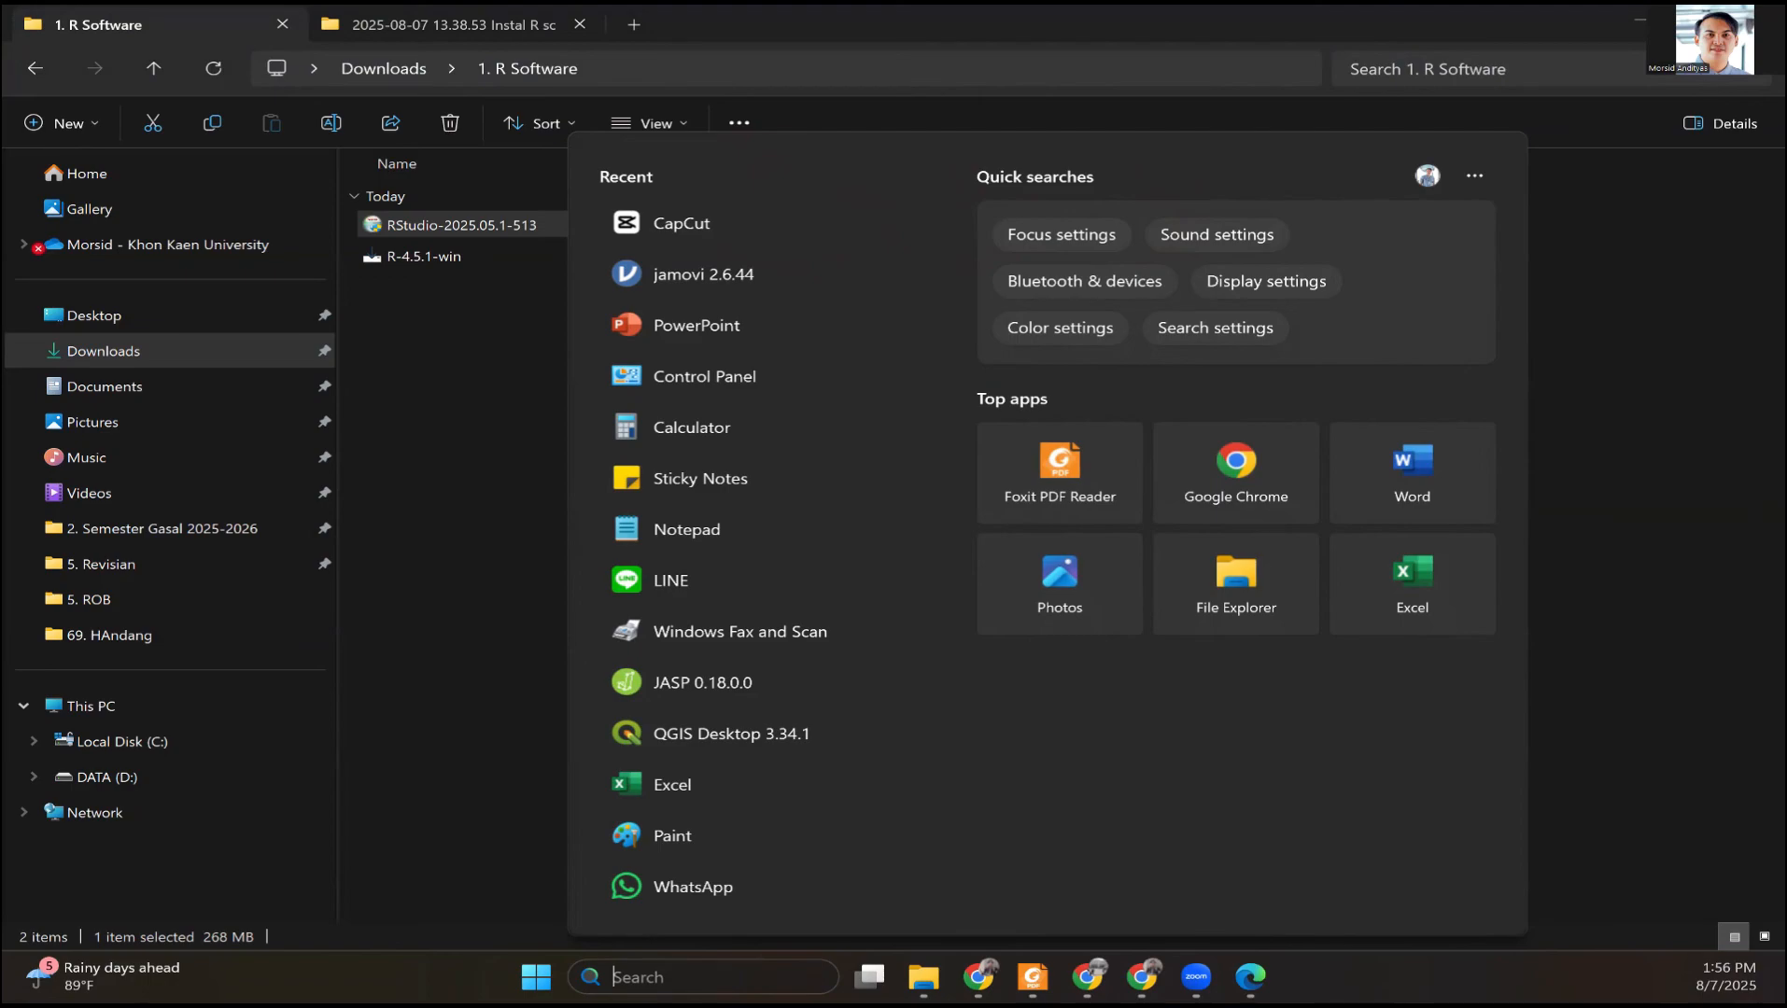
{"action": "type", "text": "rStudio"}
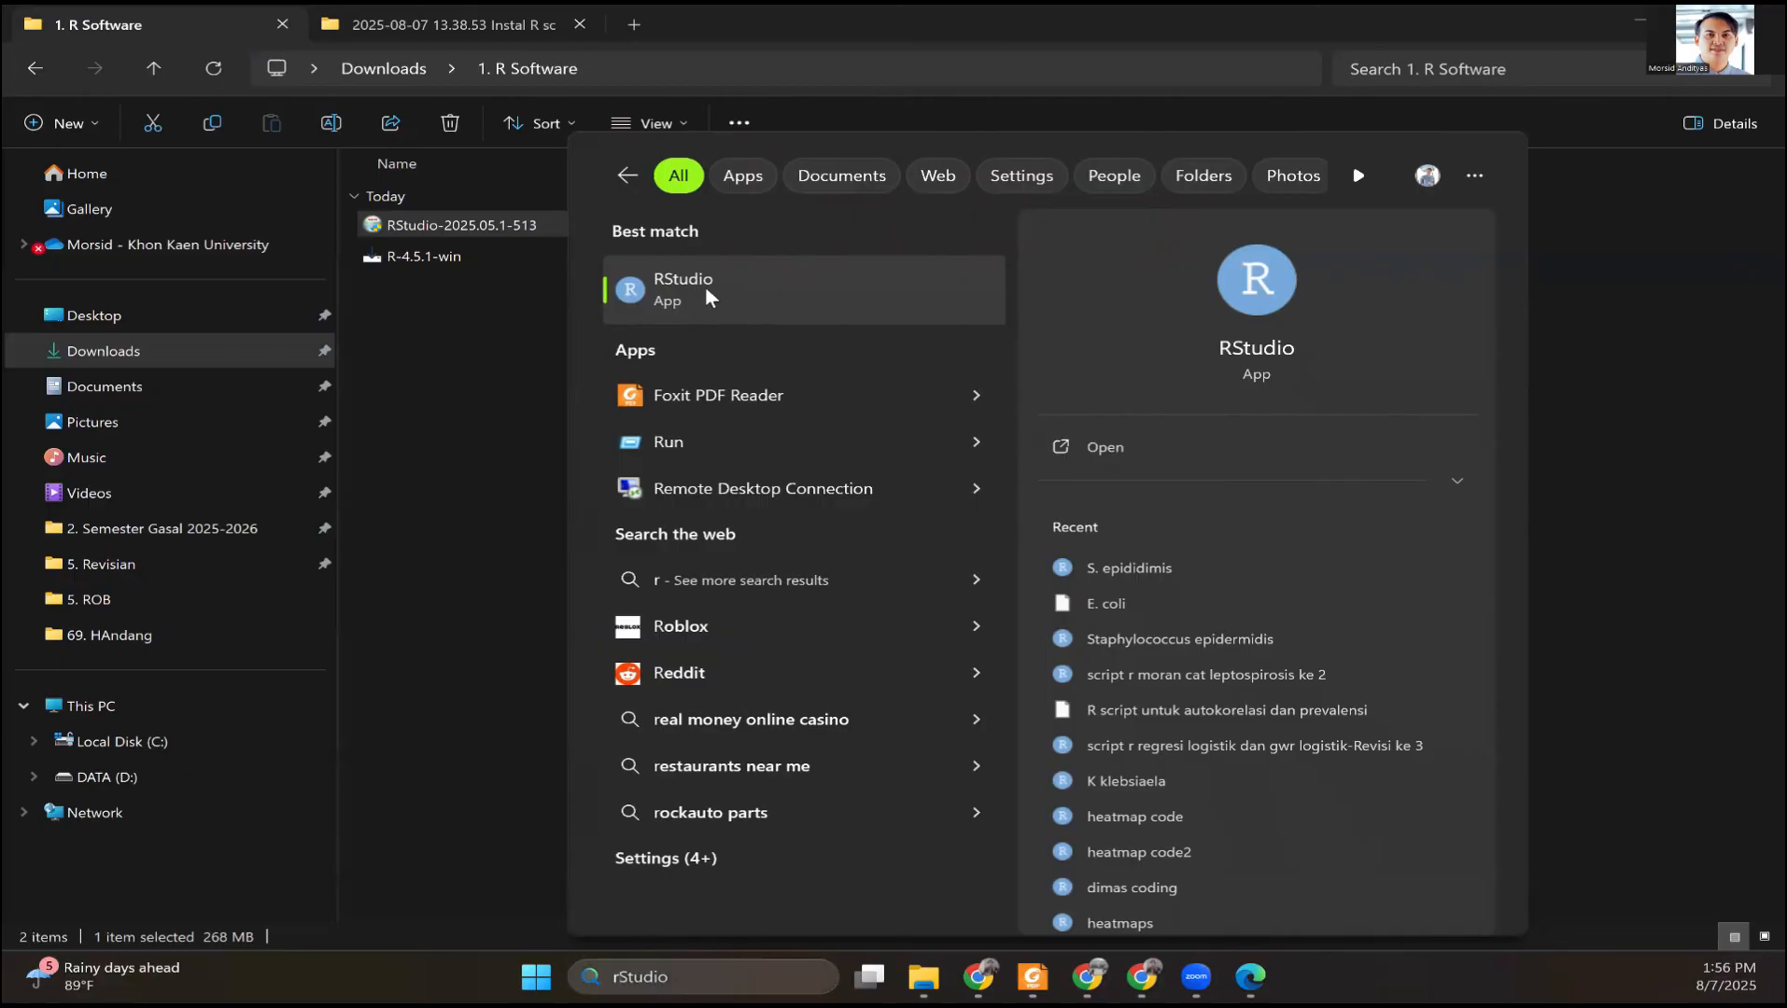
{"action": "left_click", "coordinate": [705, 287]}
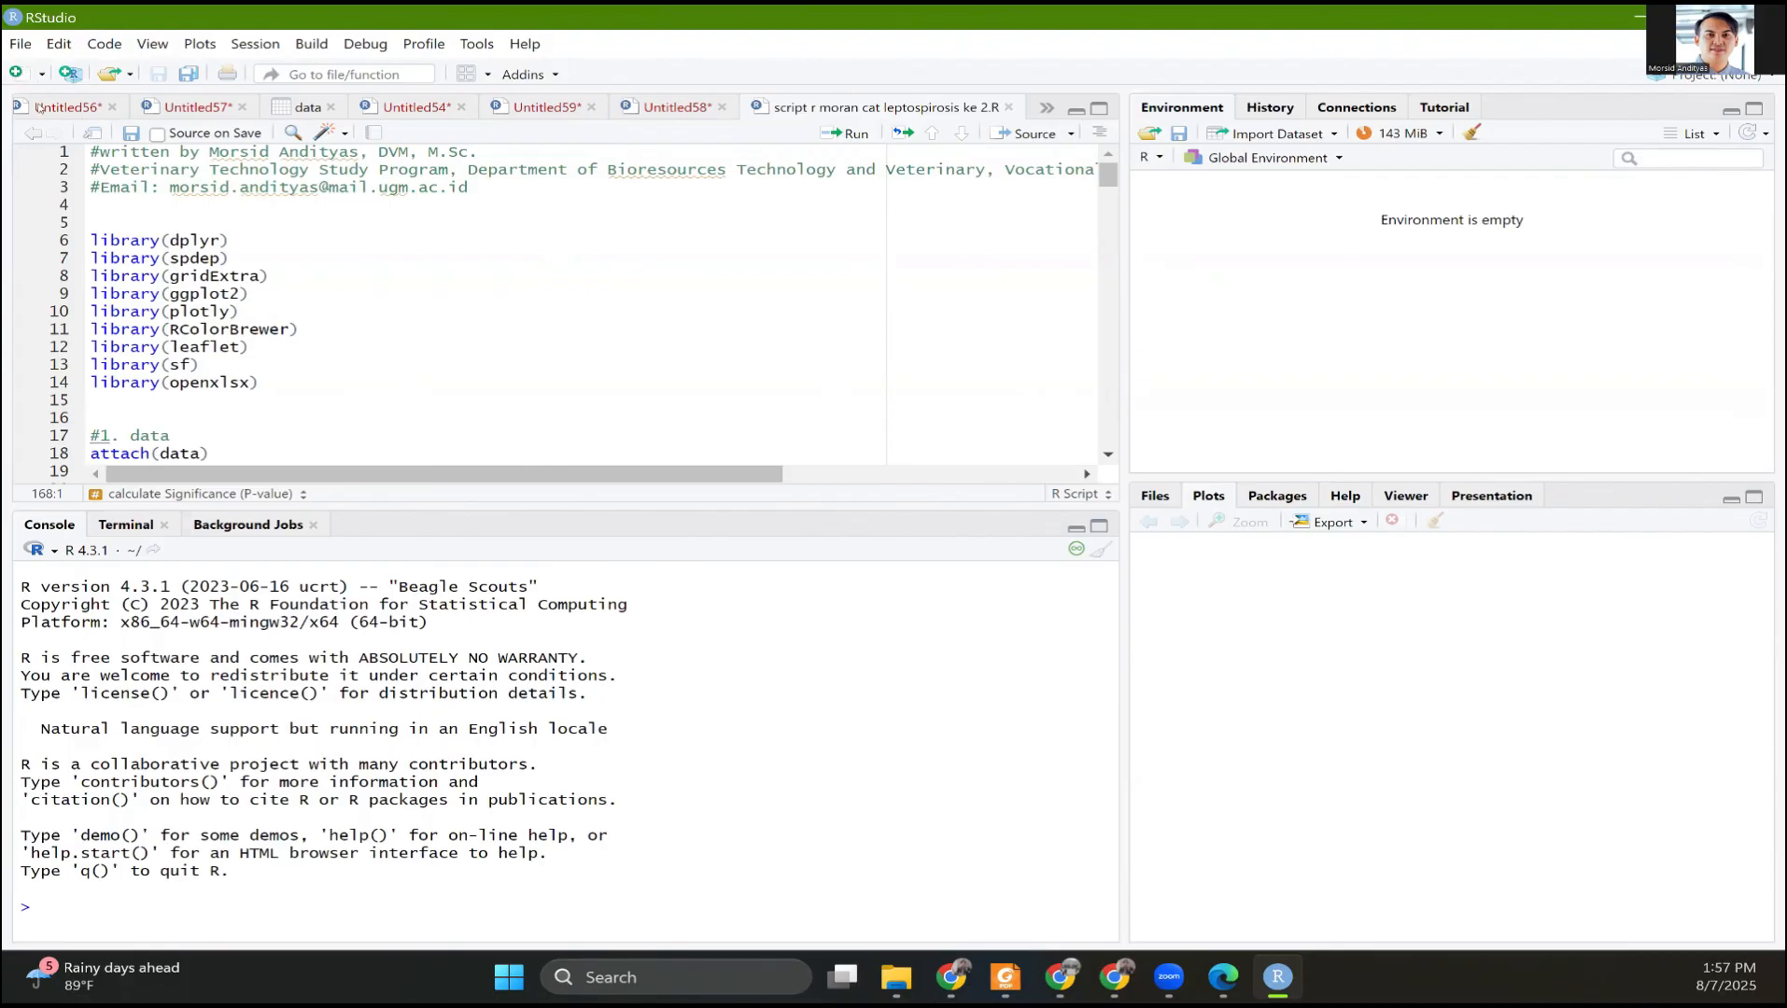
Create a new blank R script and widen the Environment and Plots panes by narrowing the script editor and console
{"action": "left_click", "coordinate": [49, 110]}
{"action": "key", "text": "ctrl+shift+n"}
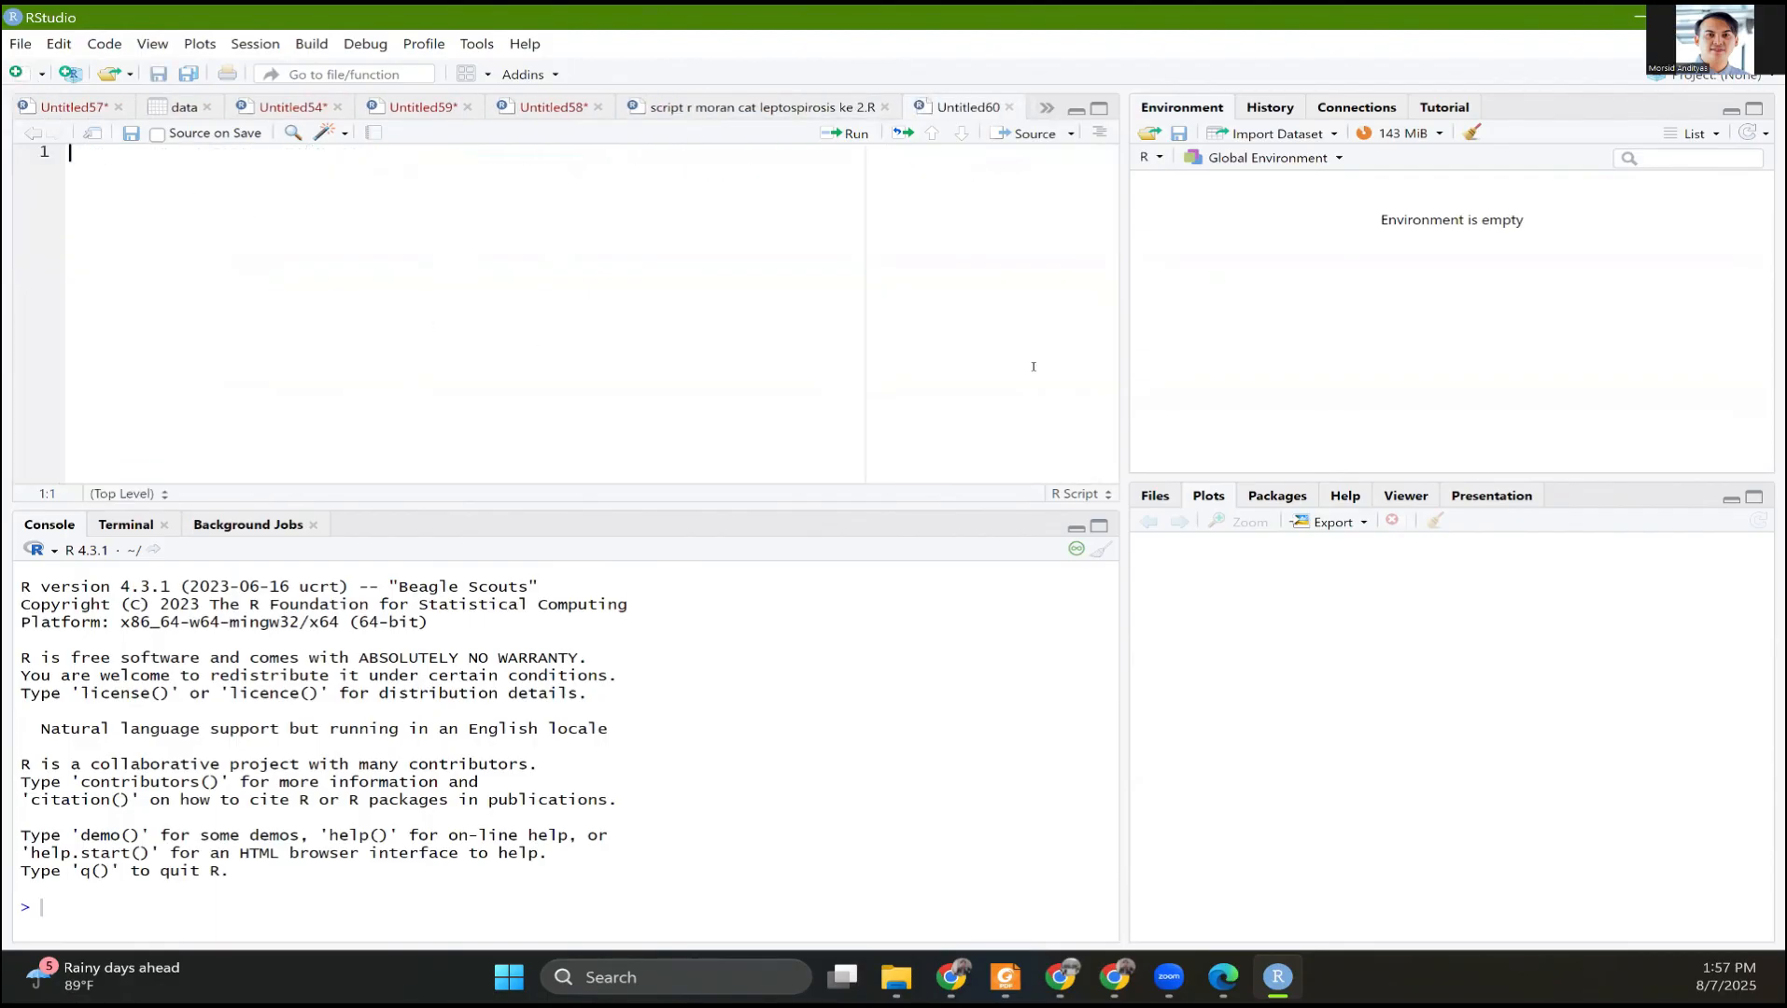
{"action": "left_click_drag", "start_coordinate": [1128, 452], "coordinate": [961, 461]}
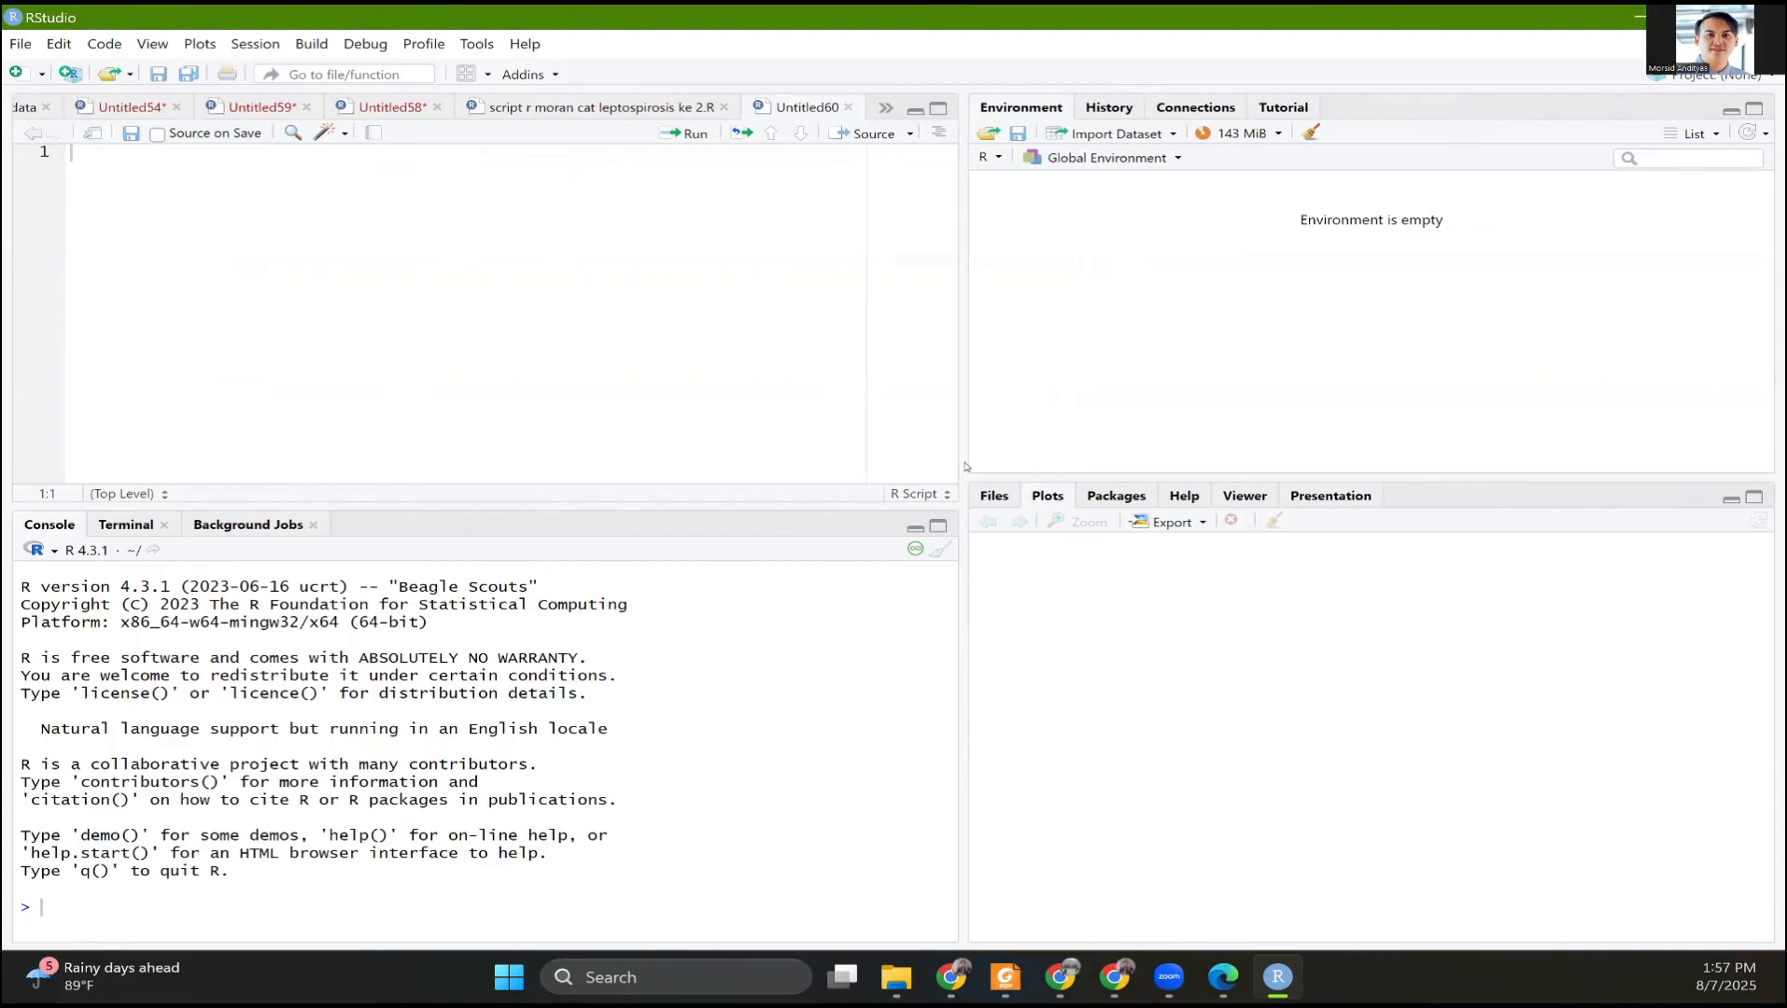